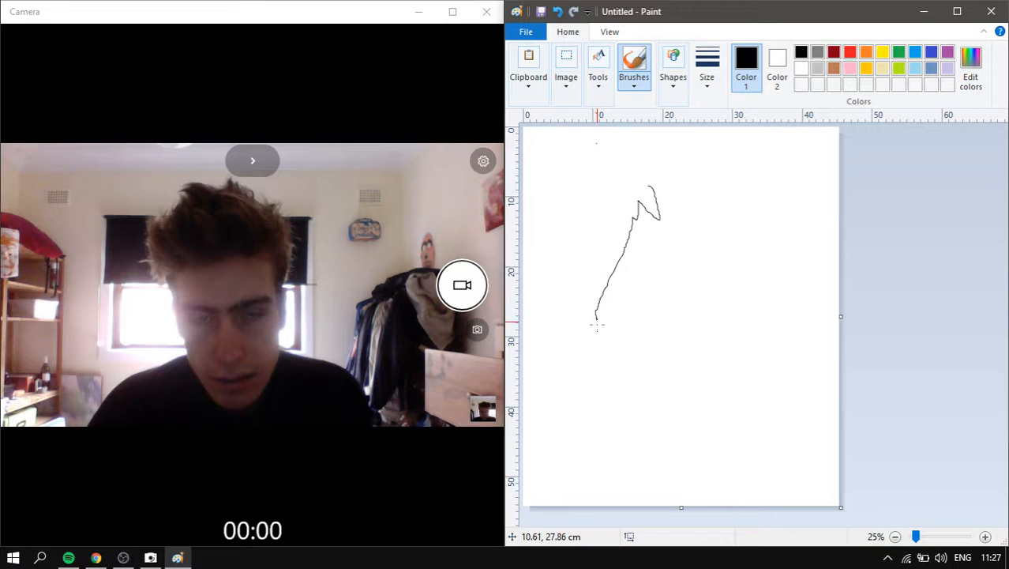
- Draw the black base line and the right side of the body to complete the figure outline
{"action": "mouse_move", "coordinate": [634, 452]}
{"action": "left_mouse_down"}
{"action": "mouse_move", "coordinate": [590, 469]}
{"action": "mouse_move", "coordinate": [628, 469]}
{"action": "left_mouse_up"}
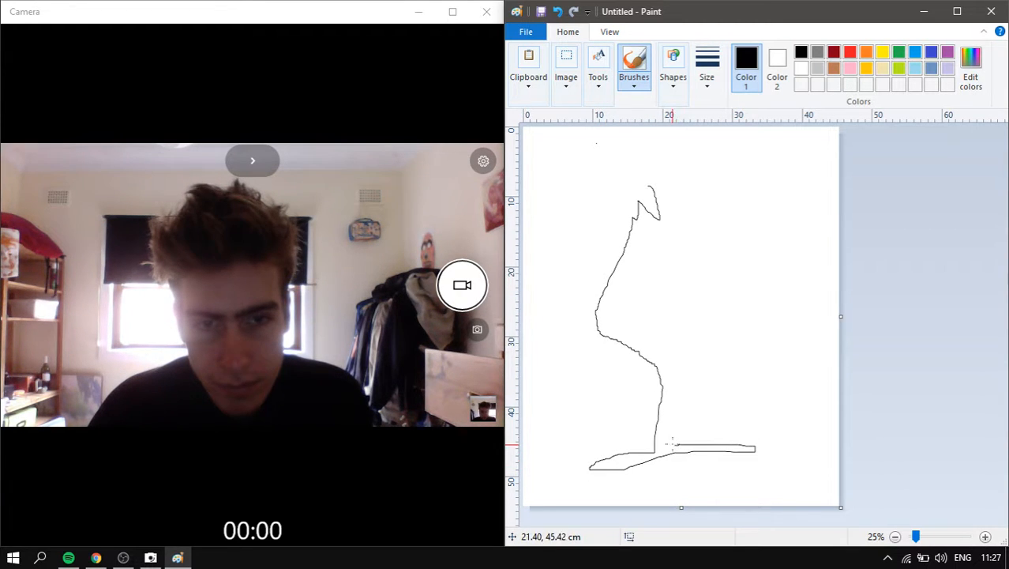
{"action": "left_click_drag", "start_coordinate": [691, 343], "coordinate": [724, 255]}
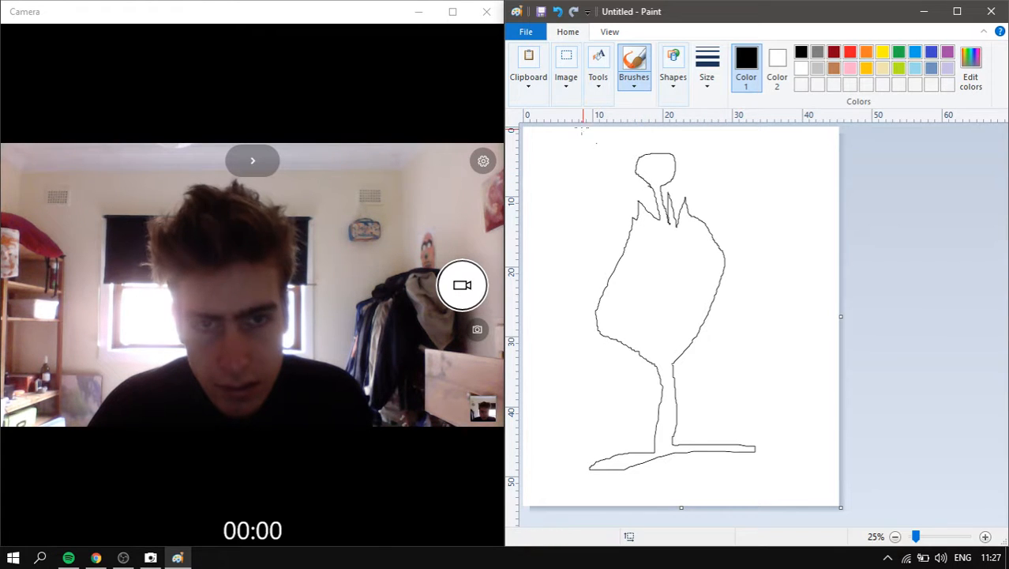
{"action": "left_click", "coordinate": [598, 69]}
- Try a black flood fill, then undo it after it floods the area around the outline
{"action": "left_click", "coordinate": [615, 125]}
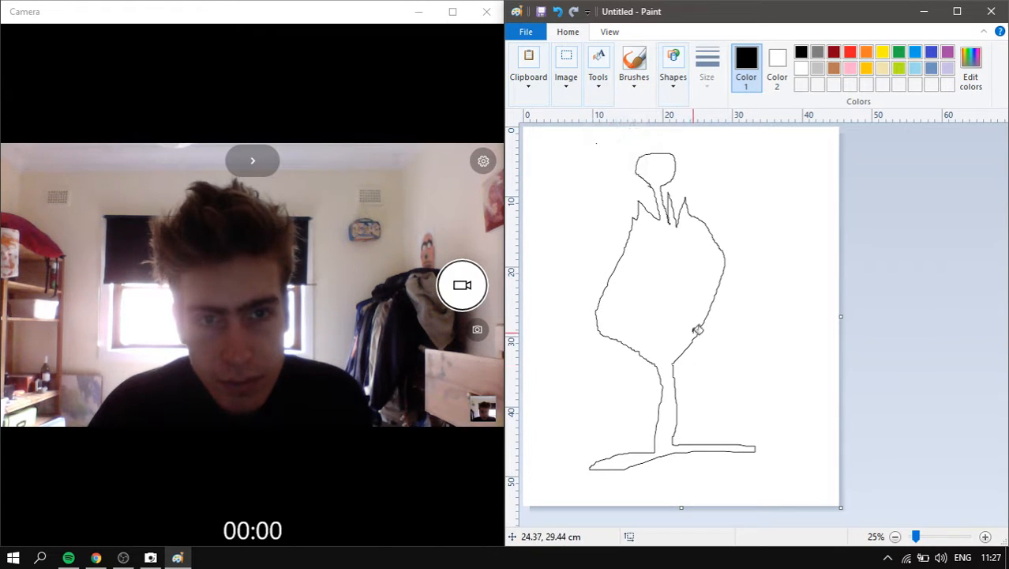
{"action": "left_click", "coordinate": [703, 307]}
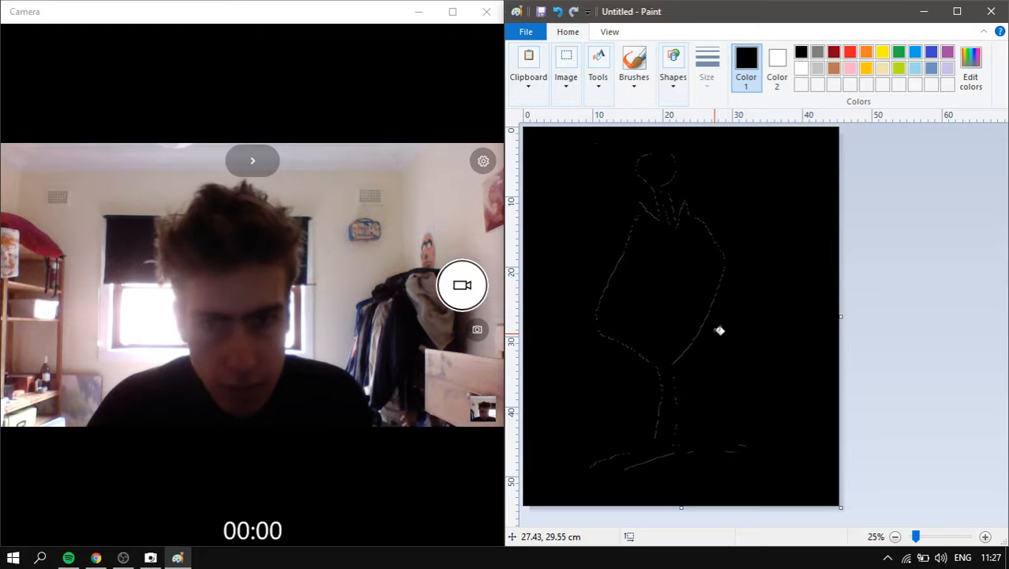
{"action": "key", "text": "ctrl+z"}
- Zoom in and brush over the gap in the figure's outline to seal it
{"action": "scroll", "coordinate": [749, 345], "scroll_direction": "up", "scroll_amount": 1}
{"action": "scroll", "coordinate": [748, 345], "scroll_direction": "up", "scroll_amount": 1}
{"action": "scroll", "coordinate": [756, 338], "scroll_direction": "down", "scroll_amount": 1}
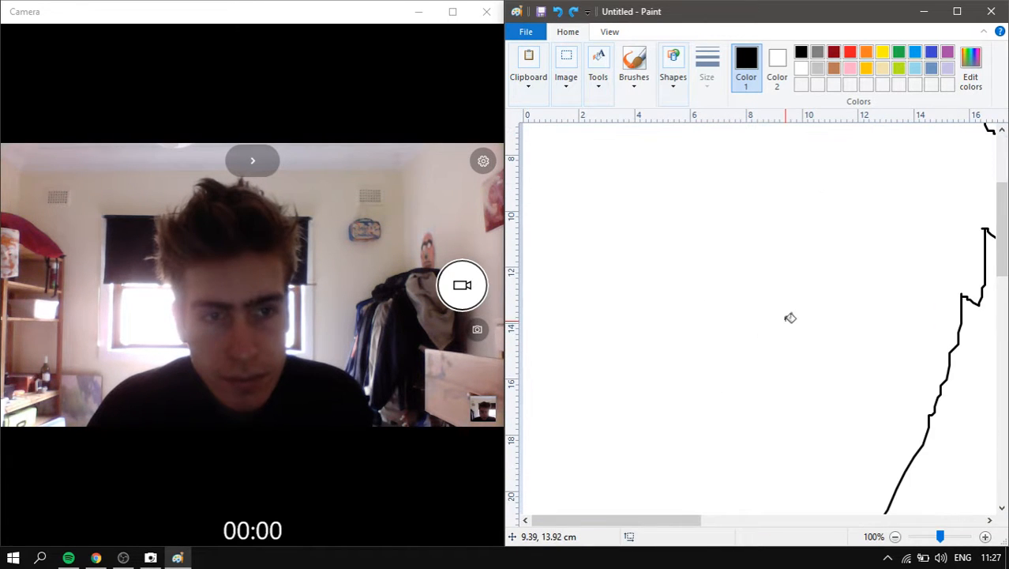
{"action": "mouse_move", "coordinate": [678, 519]}
{"action": "left_mouse_down"}
{"action": "mouse_move", "coordinate": [775, 486]}
{"action": "mouse_move", "coordinate": [797, 466]}
{"action": "left_mouse_up"}
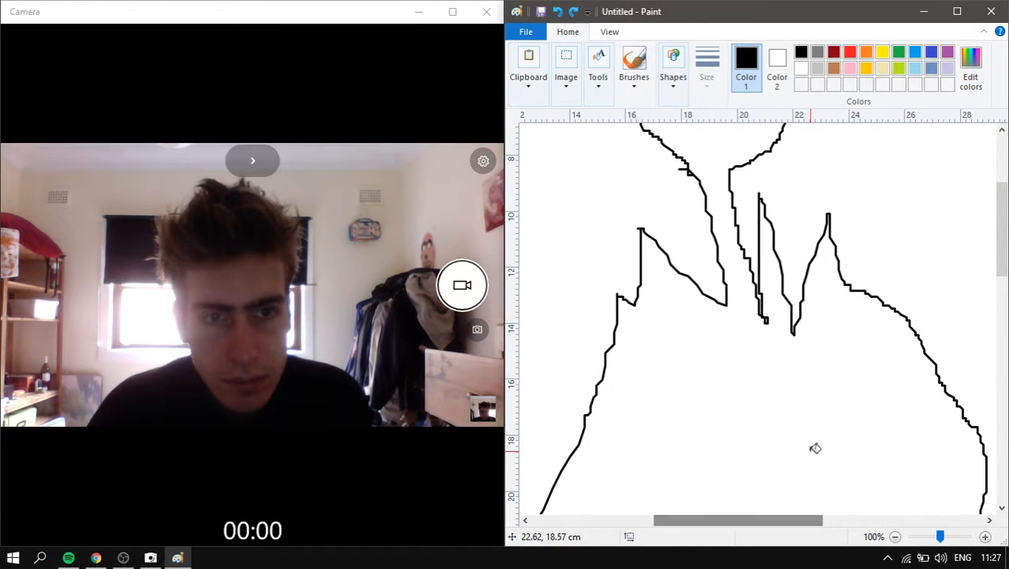
{"action": "scroll", "coordinate": [812, 447], "scroll_direction": "up", "scroll_amount": 2}
{"action": "scroll", "coordinate": [804, 414], "scroll_direction": "down", "scroll_amount": 7}
{"action": "scroll", "coordinate": [742, 390], "scroll_direction": "down", "scroll_amount": 4}
{"action": "scroll", "coordinate": [637, 158], "scroll_direction": "up", "scroll_amount": 2}
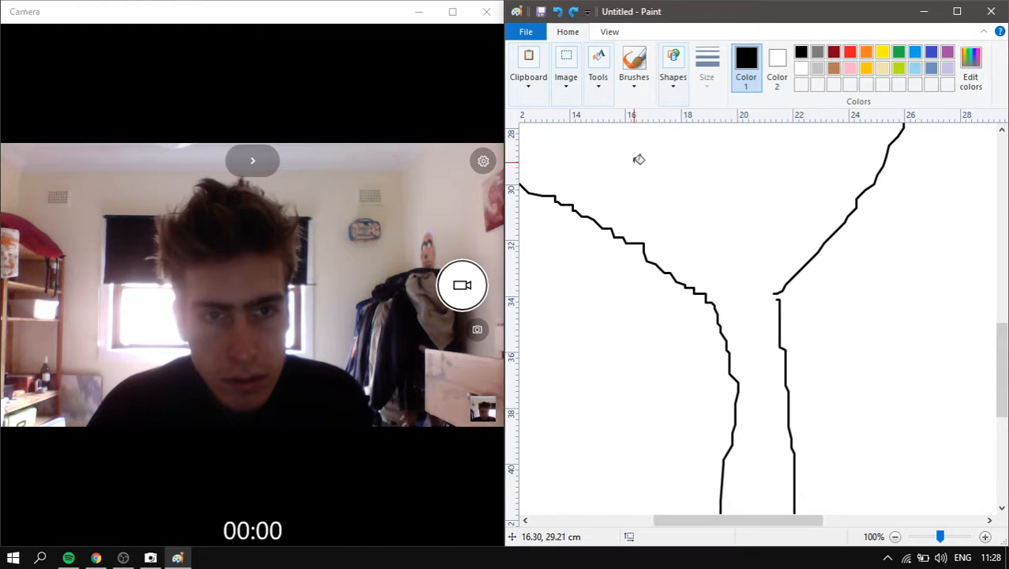
{"action": "left_click", "coordinate": [634, 63]}
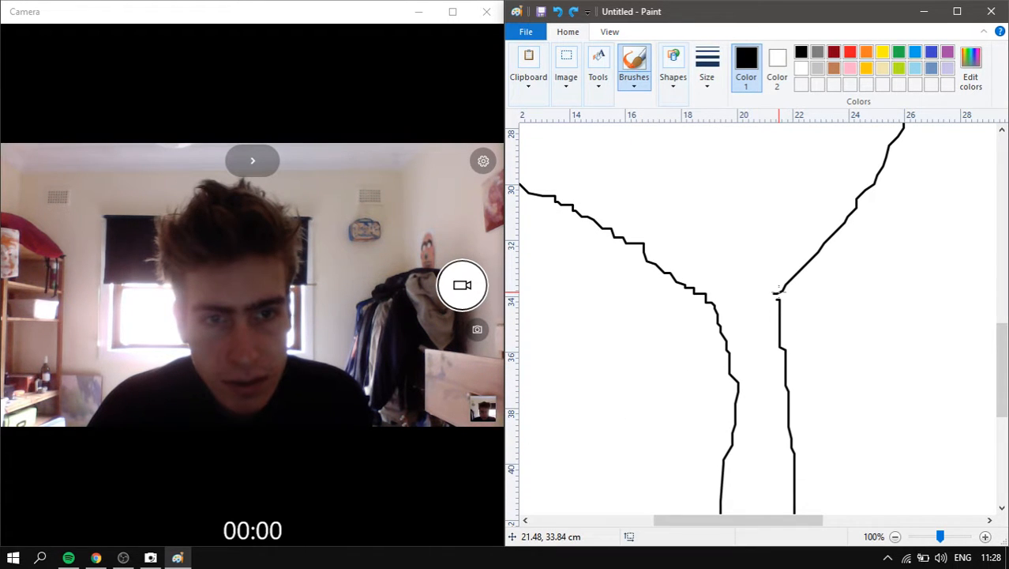
- Flood-fill the inside of the figure solid black and zoom out to 25%
{"action": "left_click", "coordinate": [600, 81]}
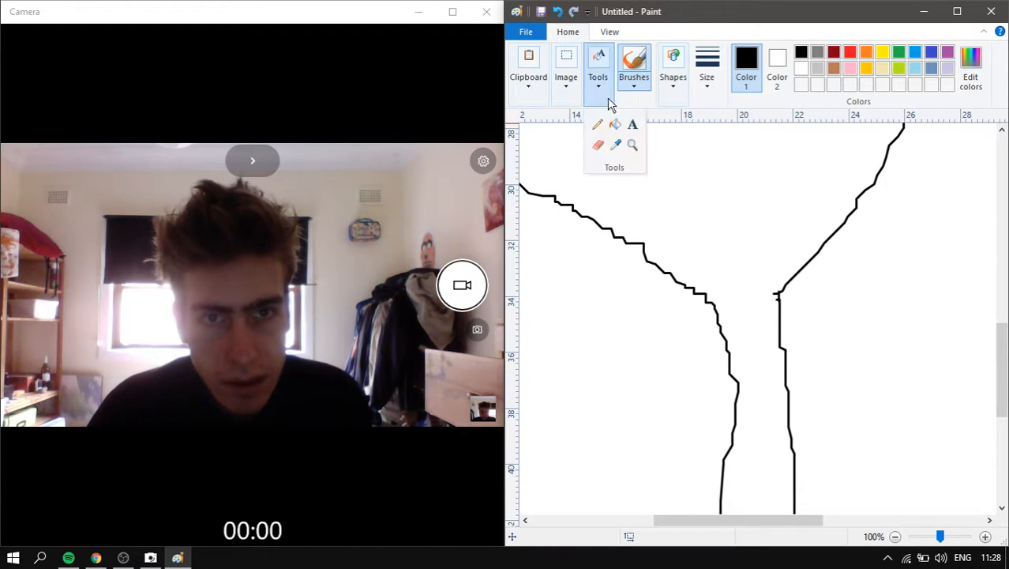
{"action": "left_click", "coordinate": [615, 124]}
{"action": "left_click", "coordinate": [678, 191]}
{"action": "scroll", "coordinate": [678, 191], "scroll_direction": "down", "scroll_amount": 2}
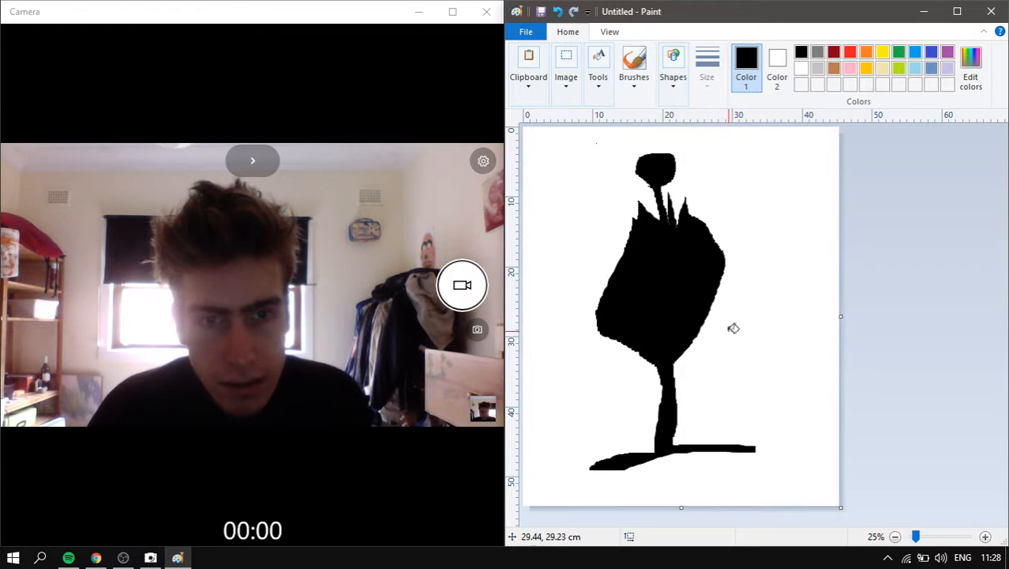
- Set white as the drawing colour and choose the Airbrush at its largest size
{"action": "left_click", "coordinate": [817, 68]}
{"action": "left_click", "coordinate": [818, 53]}
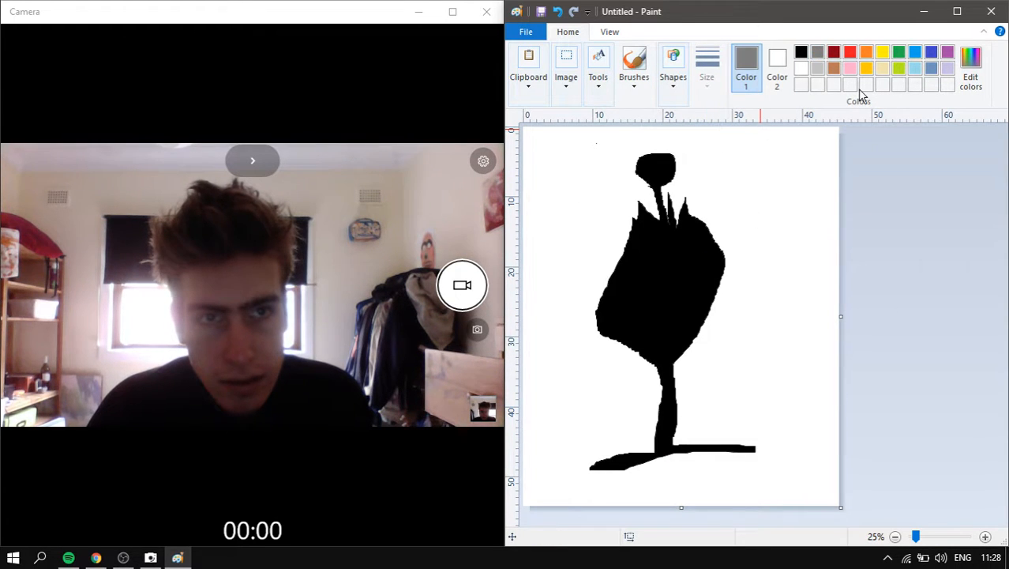
{"action": "left_click", "coordinate": [802, 68]}
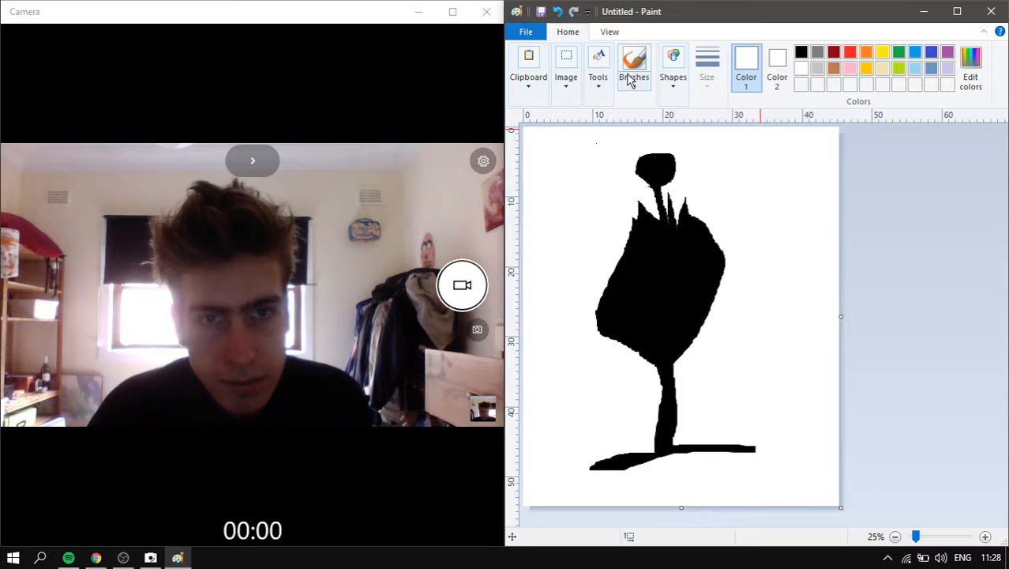
{"action": "left_click", "coordinate": [634, 75]}
{"action": "left_click", "coordinate": [634, 166]}
{"action": "left_click", "coordinate": [707, 67]}
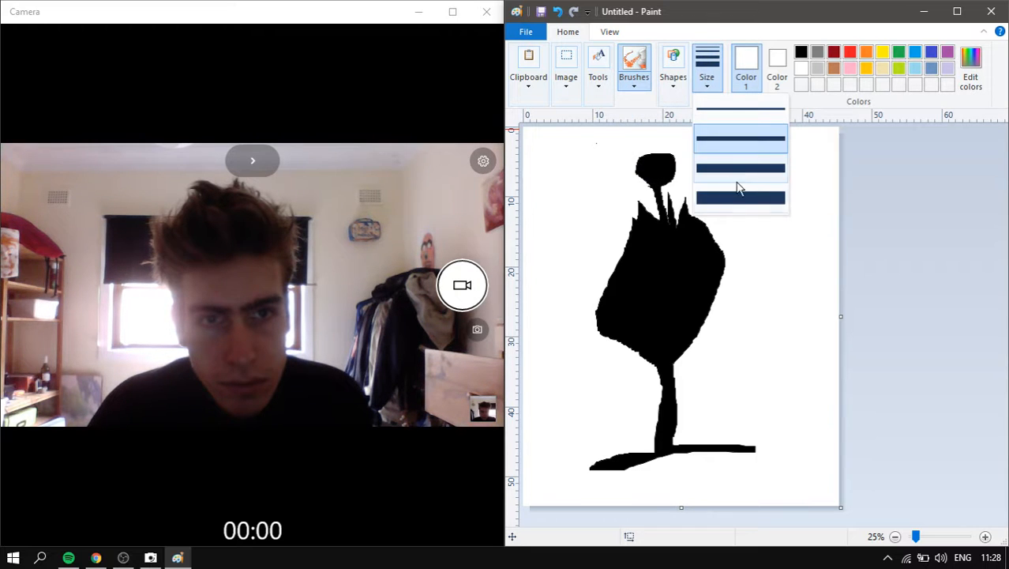
- Spray white speckles down the left side of the body and the stem
{"action": "left_click_drag", "start_coordinate": [642, 255], "coordinate": [625, 261]}
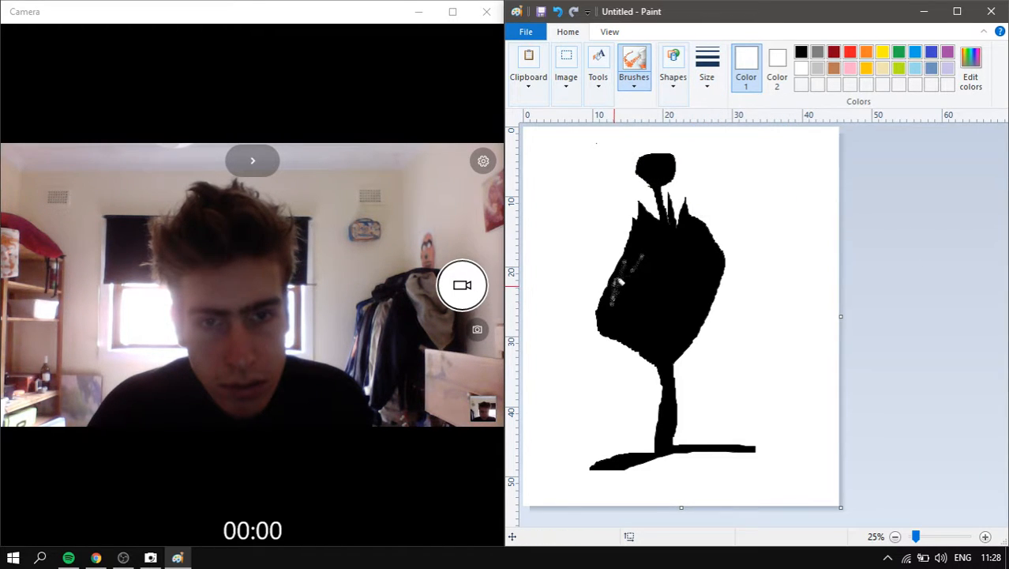
{"action": "mouse_move", "coordinate": [626, 326]}
{"action": "left_mouse_down"}
{"action": "mouse_move", "coordinate": [636, 336]}
{"action": "mouse_move", "coordinate": [617, 324]}
{"action": "left_mouse_up"}
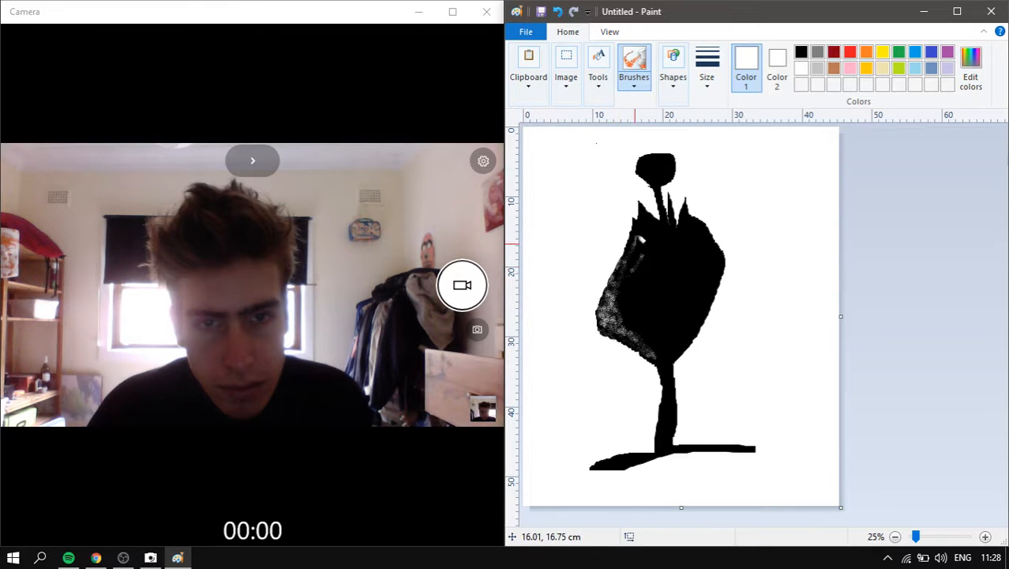
{"action": "left_click_drag", "start_coordinate": [637, 237], "coordinate": [639, 217]}
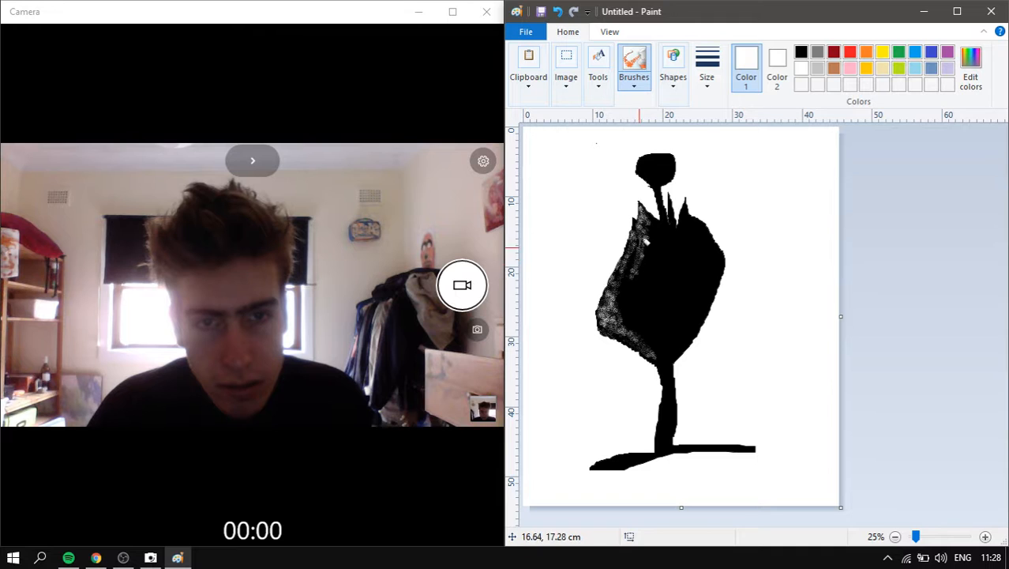
{"action": "mouse_move", "coordinate": [637, 270]}
{"action": "left_mouse_down"}
{"action": "mouse_move", "coordinate": [633, 257]}
{"action": "mouse_move", "coordinate": [627, 310]}
{"action": "mouse_move", "coordinate": [656, 347]}
{"action": "left_mouse_up"}
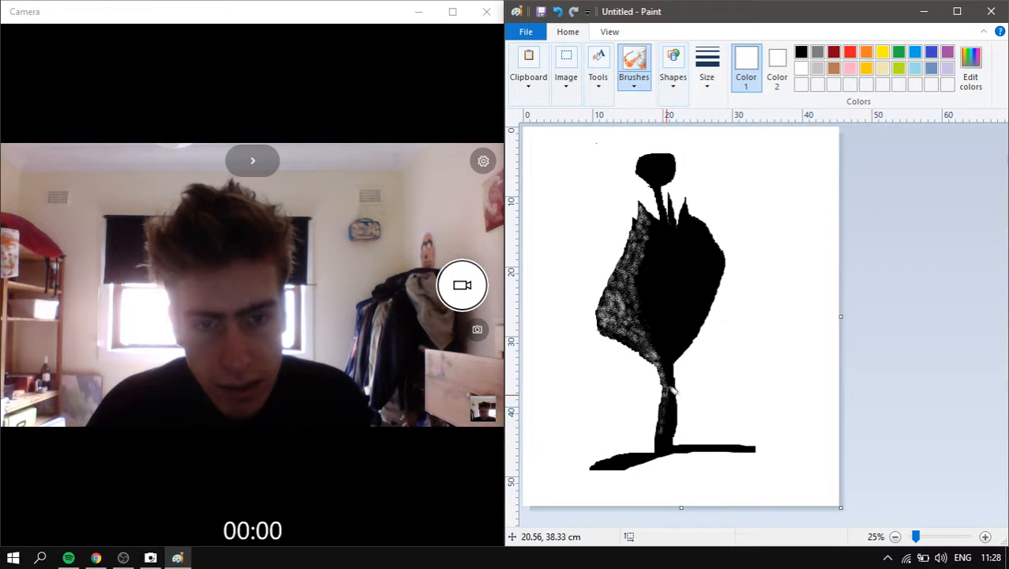
{"action": "left_click_drag", "start_coordinate": [673, 391], "coordinate": [666, 437]}
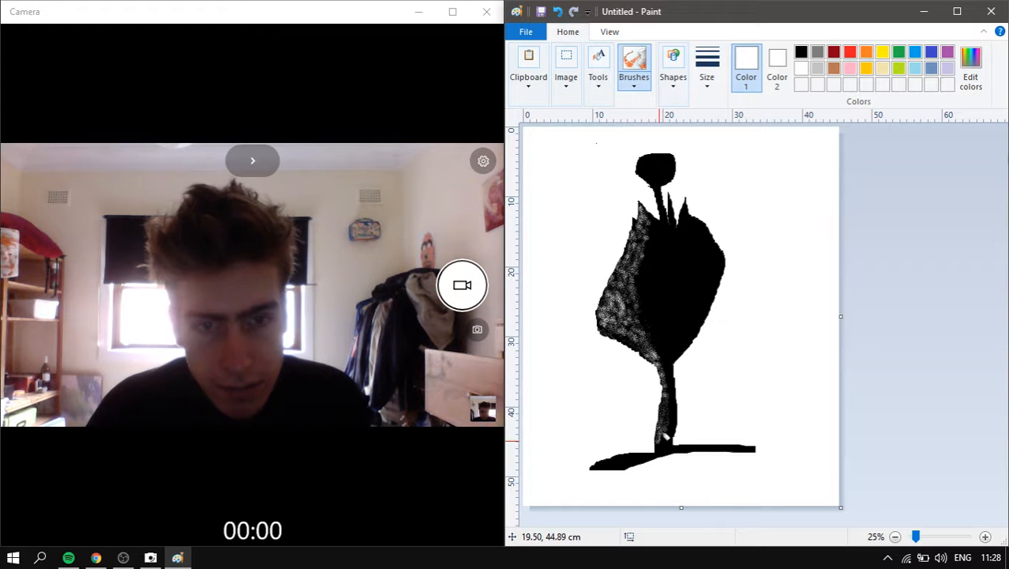
- Make red the drawing colour via the palette and Edit Colors, undoing a stray red spray
{"action": "scroll", "coordinate": [786, 238], "scroll_direction": "up", "scroll_amount": 1}
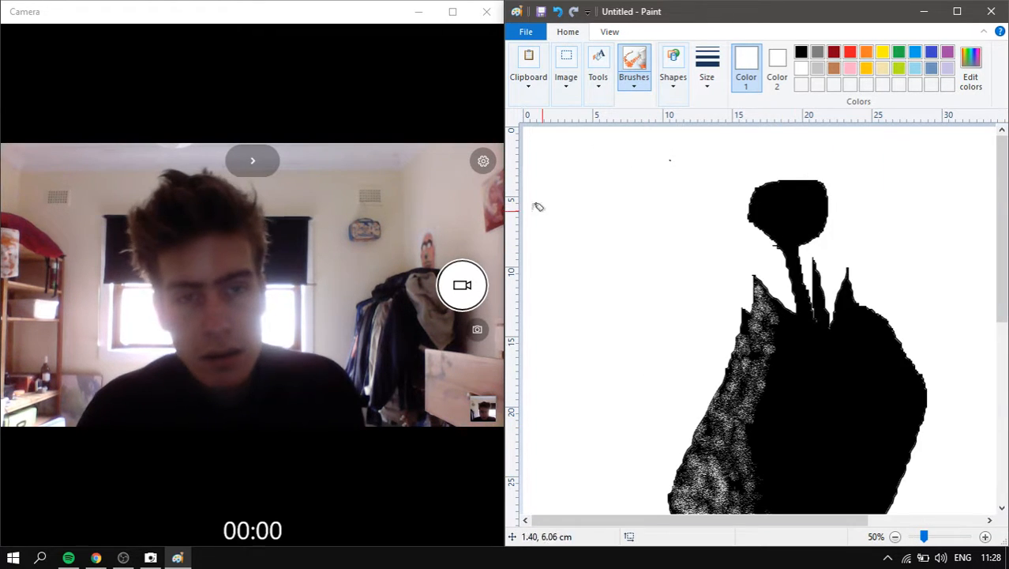
{"action": "left_click", "coordinate": [634, 67]}
{"action": "left_click", "coordinate": [721, 106]}
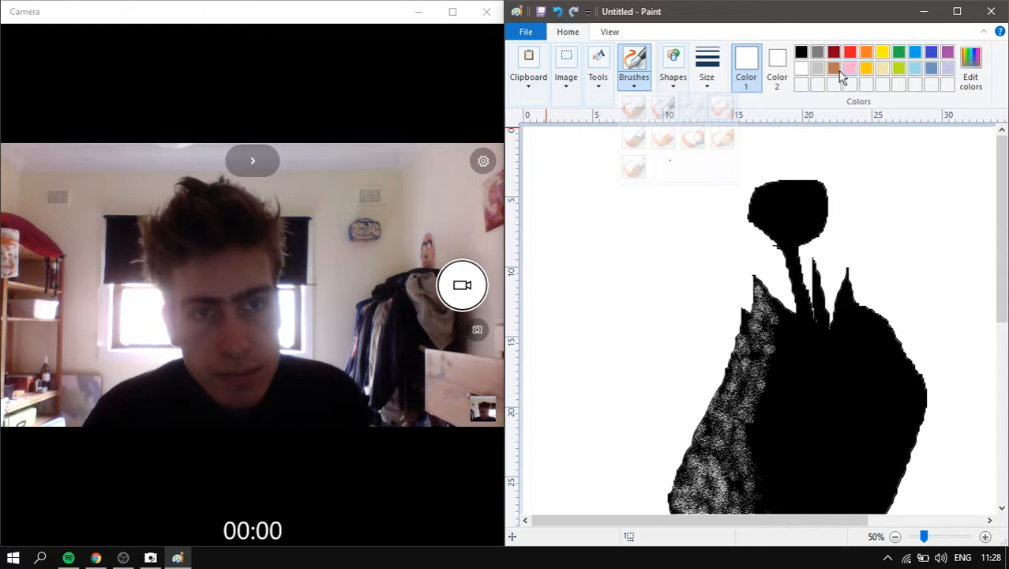
{"action": "left_click", "coordinate": [850, 53]}
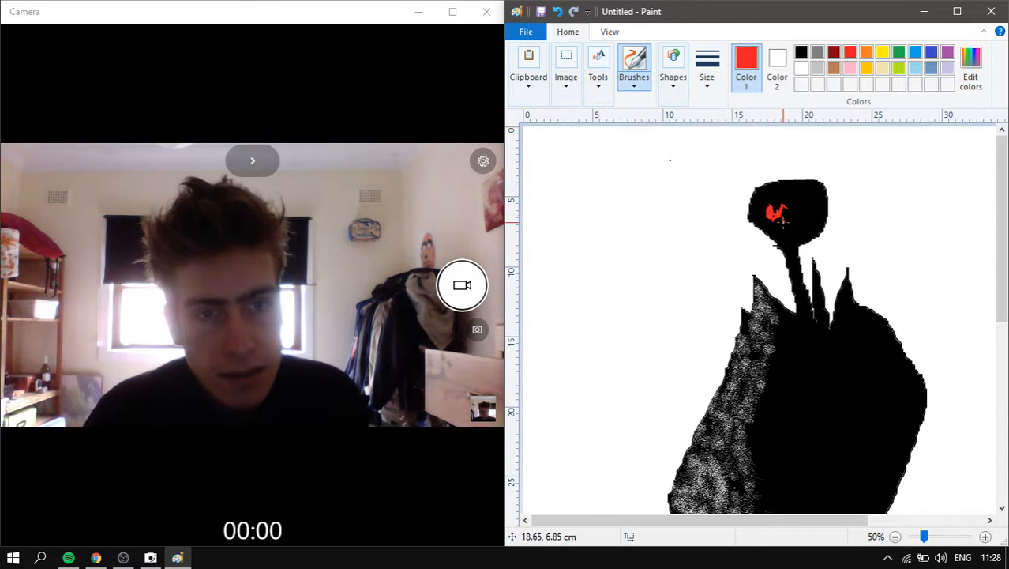
{"action": "key", "text": "ctrl+z"}
{"action": "key", "text": "ctrl+z"}
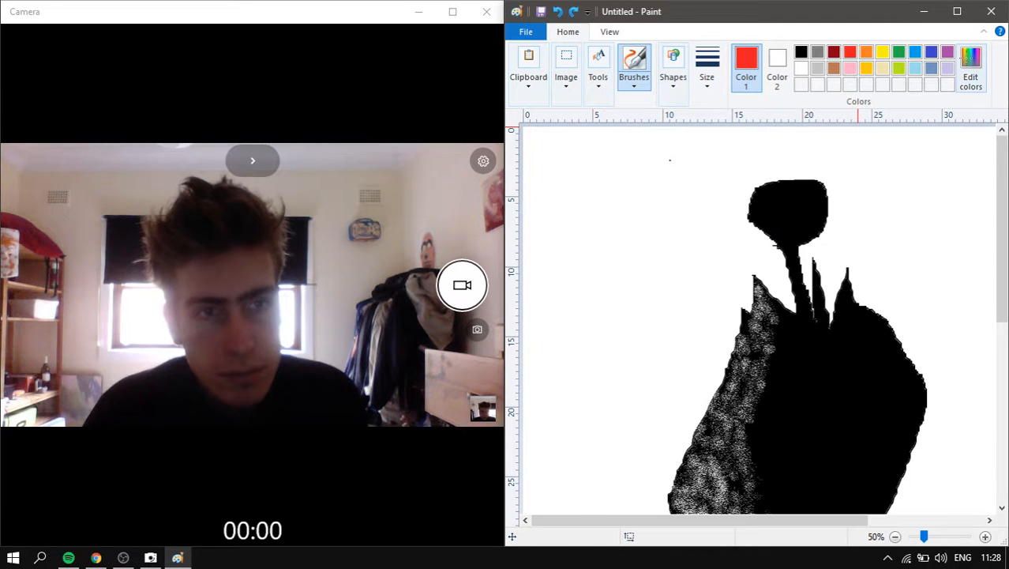
{"action": "left_click", "coordinate": [970, 67]}
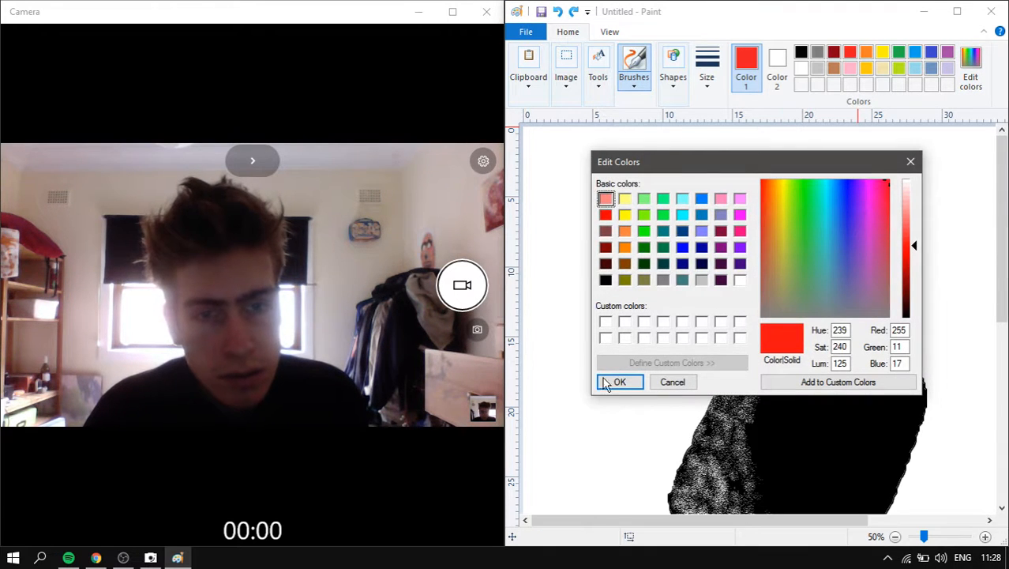
{"action": "left_click", "coordinate": [620, 381]}
- Draw a thick-outlined red oval ring on the black head with the Oval shape
{"action": "left_click", "coordinate": [642, 87]}
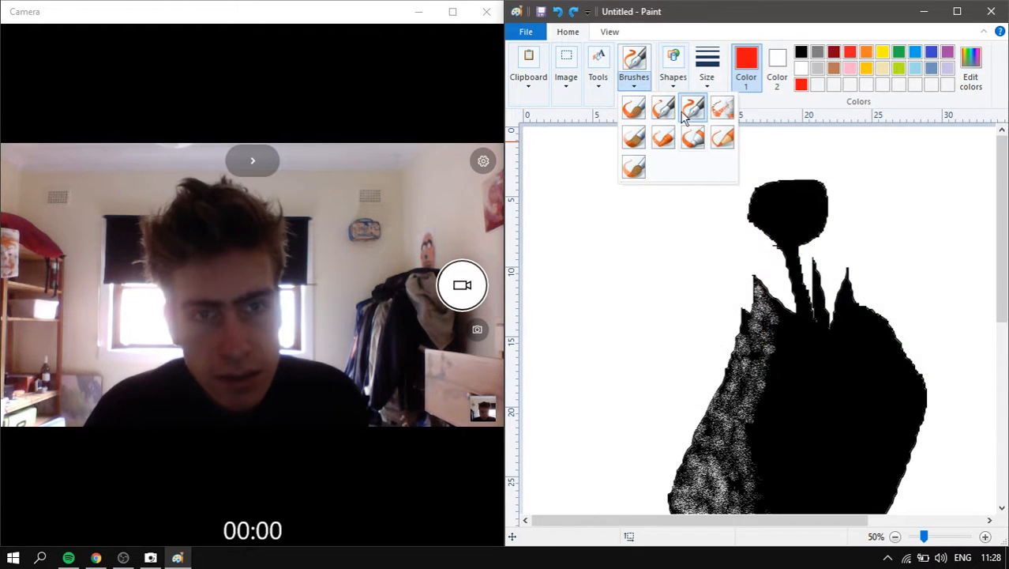
{"action": "left_click", "coordinate": [673, 86]}
{"action": "left_click", "coordinate": [699, 123]}
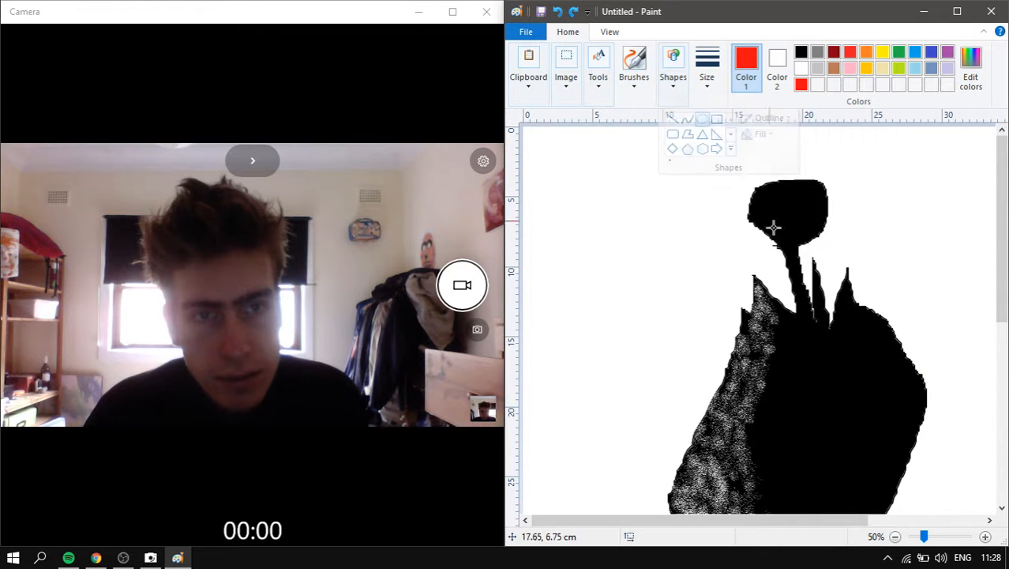
{"action": "left_click_drag", "start_coordinate": [760, 204], "coordinate": [789, 228]}
{"action": "key", "text": "ctrl+z"}
{"action": "left_click", "coordinate": [707, 63]}
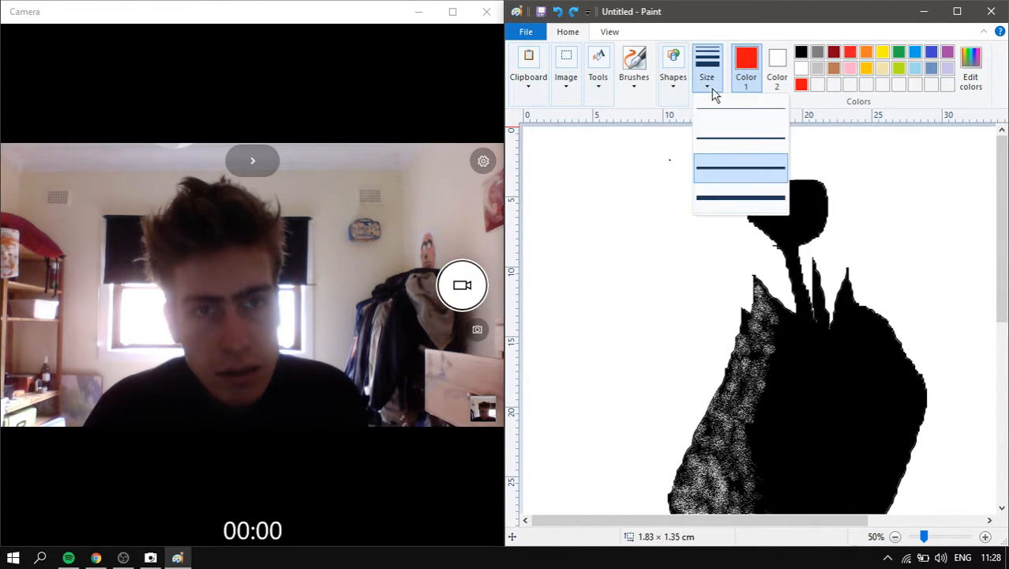
{"action": "left_click", "coordinate": [754, 202]}
{"action": "mouse_move", "coordinate": [751, 195]}
{"action": "left_mouse_down"}
{"action": "mouse_move", "coordinate": [770, 223]}
{"action": "mouse_move", "coordinate": [809, 210]}
{"action": "mouse_move", "coordinate": [817, 218]}
{"action": "mouse_move", "coordinate": [772, 197]}
{"action": "mouse_move", "coordinate": [798, 198]}
{"action": "mouse_move", "coordinate": [799, 235]}
{"action": "left_mouse_up"}
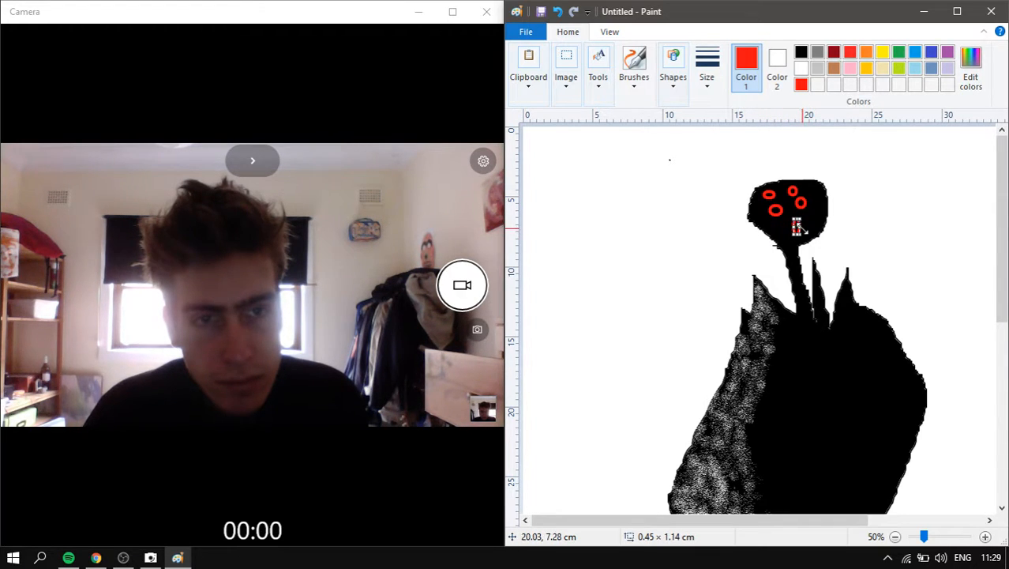
- Replace the narrow oval and add small red rings across the left and right of the head
{"action": "key", "text": "ctrl+z"}
{"action": "left_click_drag", "start_coordinate": [797, 221], "coordinate": [806, 230]}
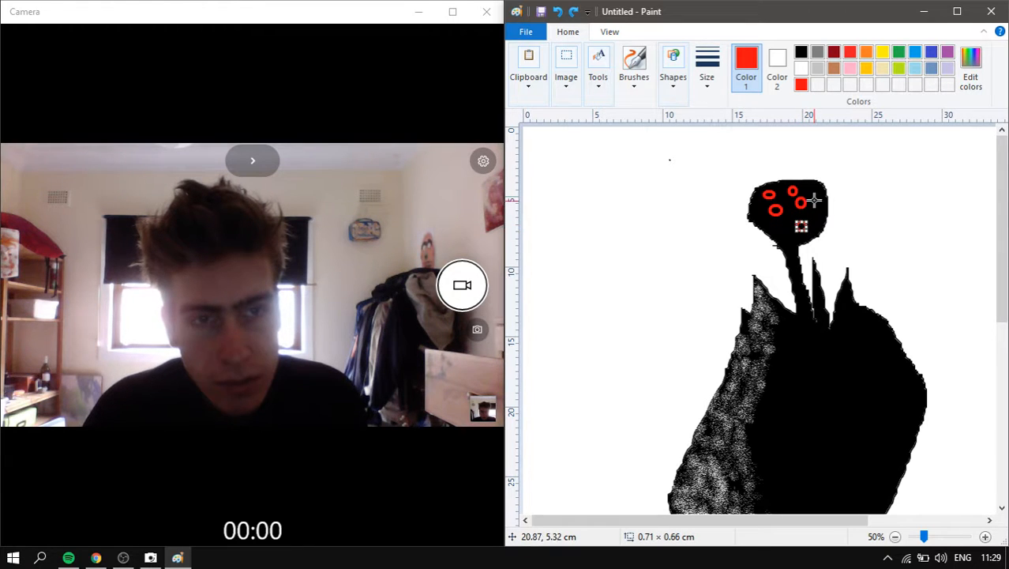
{"action": "left_click_drag", "start_coordinate": [814, 194], "coordinate": [823, 202]}
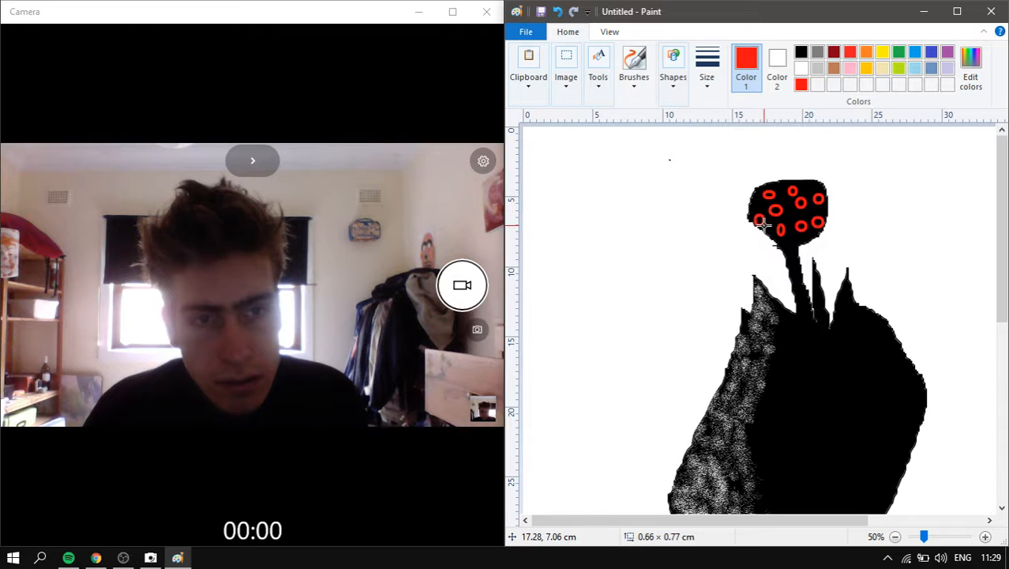
{"action": "left_click_drag", "start_coordinate": [751, 195], "coordinate": [791, 238]}
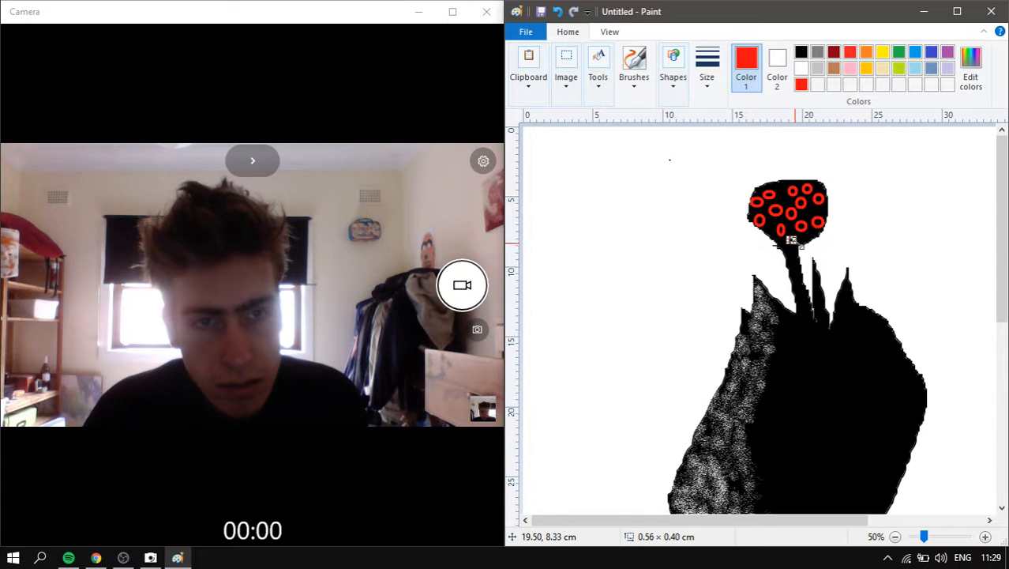
{"action": "left_click", "coordinate": [850, 257]}
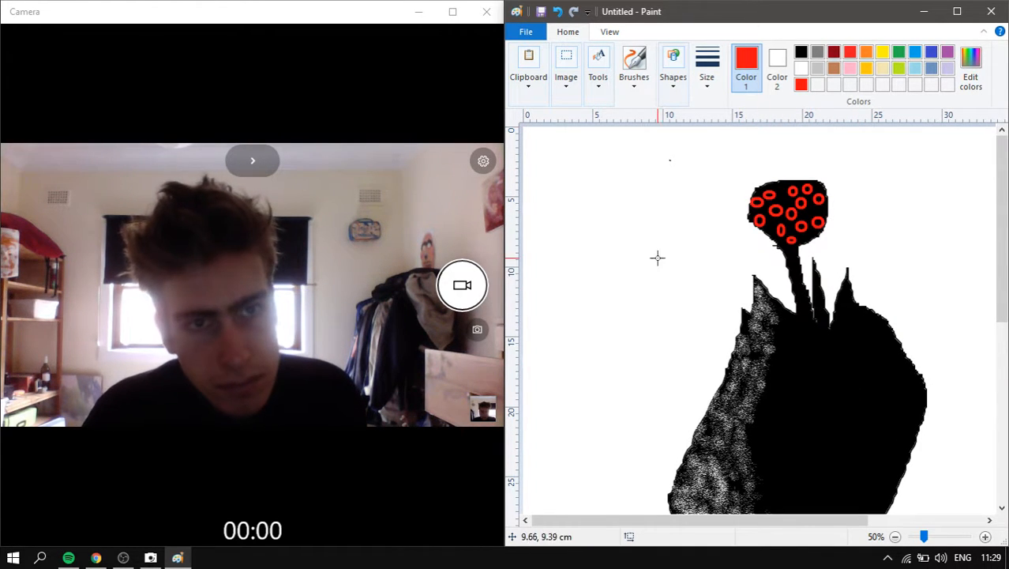
{"action": "scroll", "coordinate": [879, 234], "scroll_direction": "up", "scroll_amount": 1}
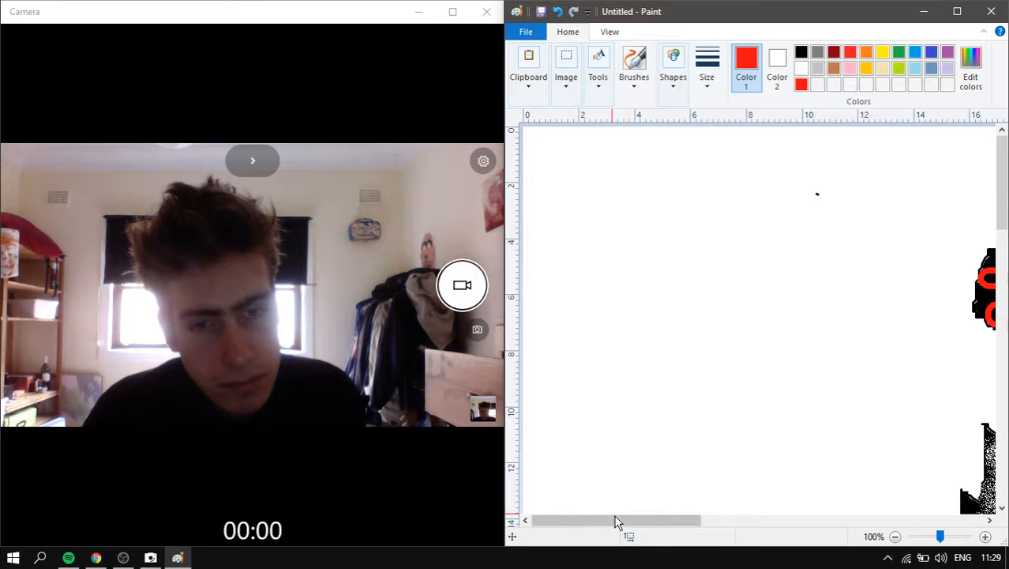
- Try filling the flower head white with the fill bucket, then undo it
{"action": "left_click_drag", "start_coordinate": [617, 522], "coordinate": [743, 522]}
{"action": "left_click", "coordinate": [640, 88]}
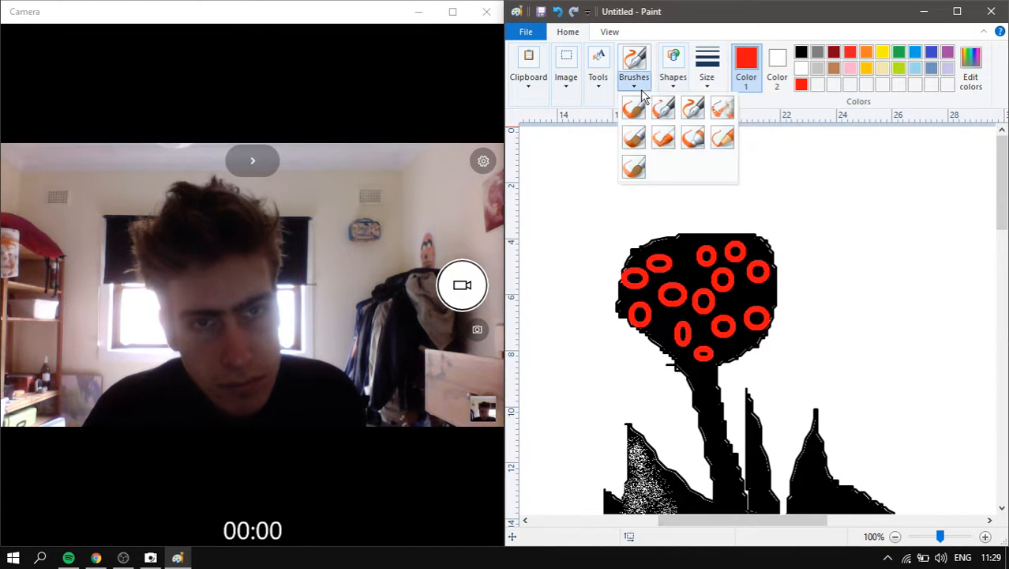
{"action": "left_click", "coordinate": [601, 79]}
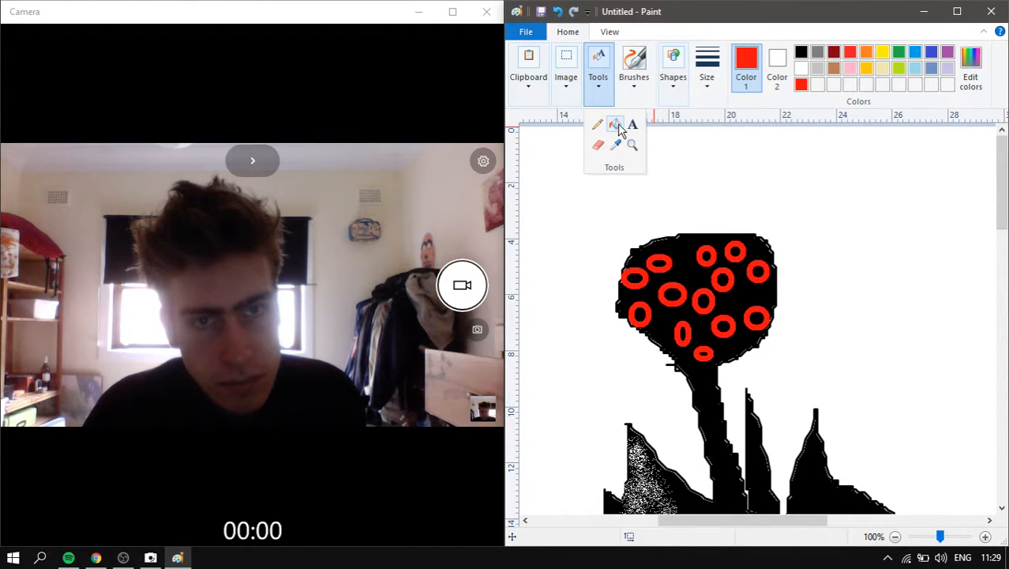
{"action": "left_click", "coordinate": [801, 84]}
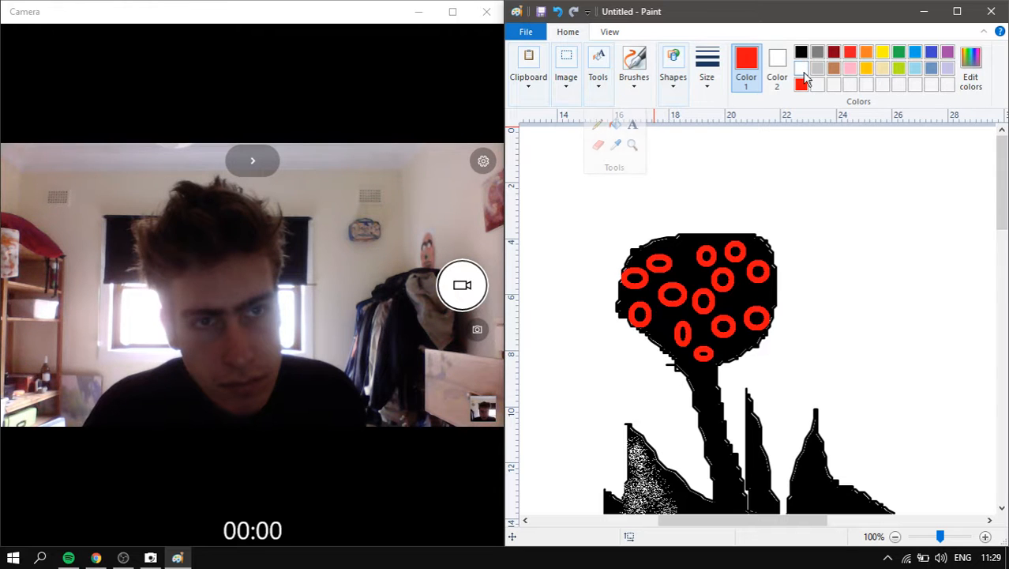
{"action": "left_click", "coordinate": [800, 68]}
{"action": "left_click", "coordinate": [598, 73]}
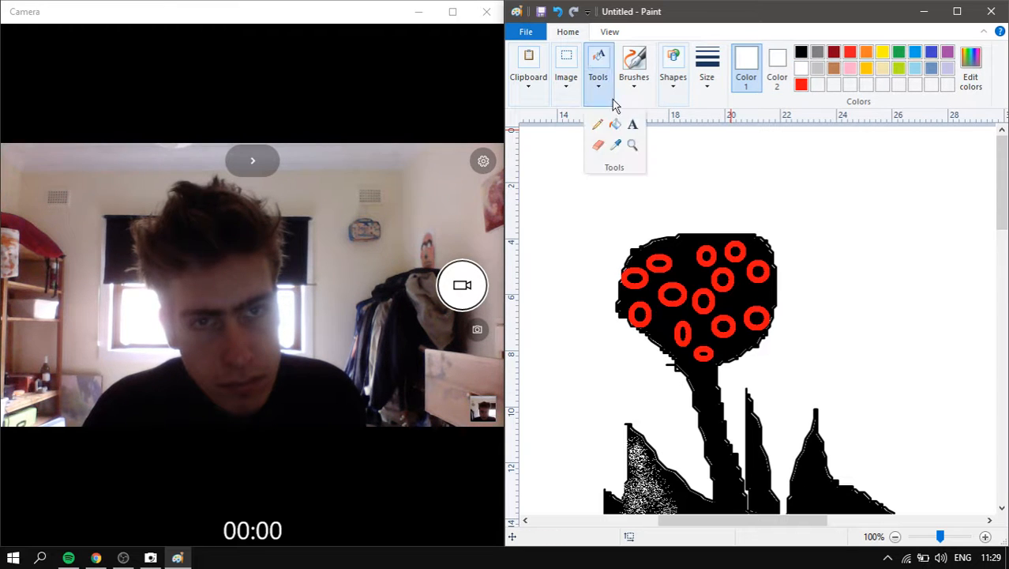
{"action": "left_click", "coordinate": [613, 120]}
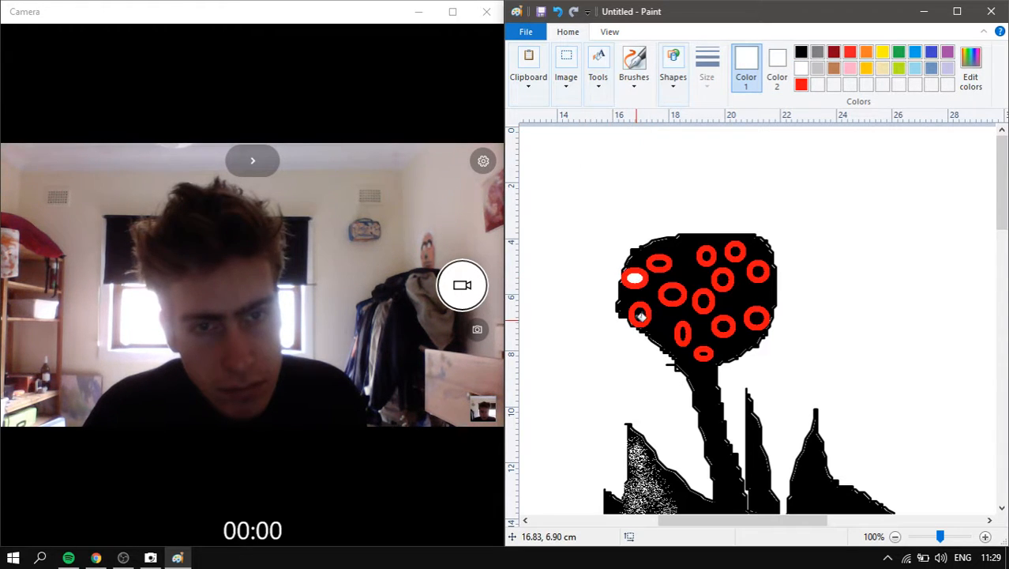
{"action": "key", "text": "ctrl+z"}
{"action": "left_click", "coordinate": [715, 261]}
{"action": "key", "text": "ctrl+z"}
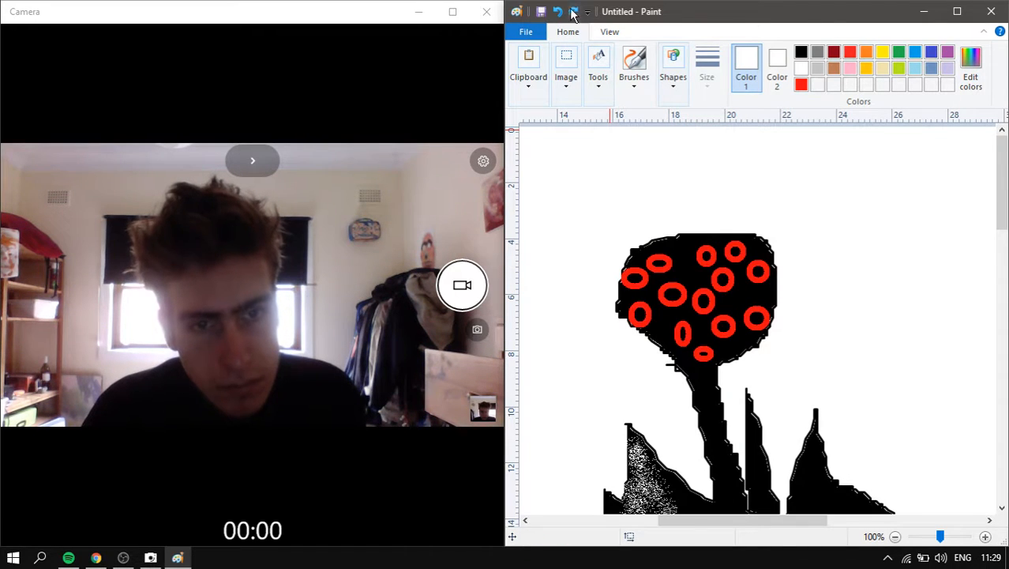
- Paint a thick grey plain-brush outline along the head's right side and top
{"action": "left_click", "coordinate": [603, 86]}
{"action": "left_click", "coordinate": [598, 125]}
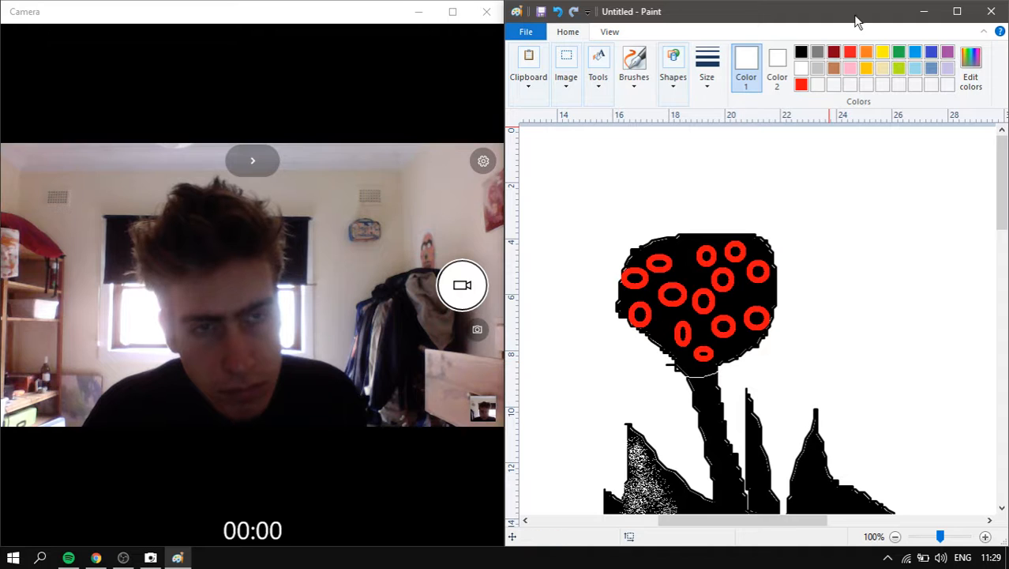
{"action": "left_click", "coordinate": [636, 85]}
{"action": "left_click", "coordinate": [633, 108]}
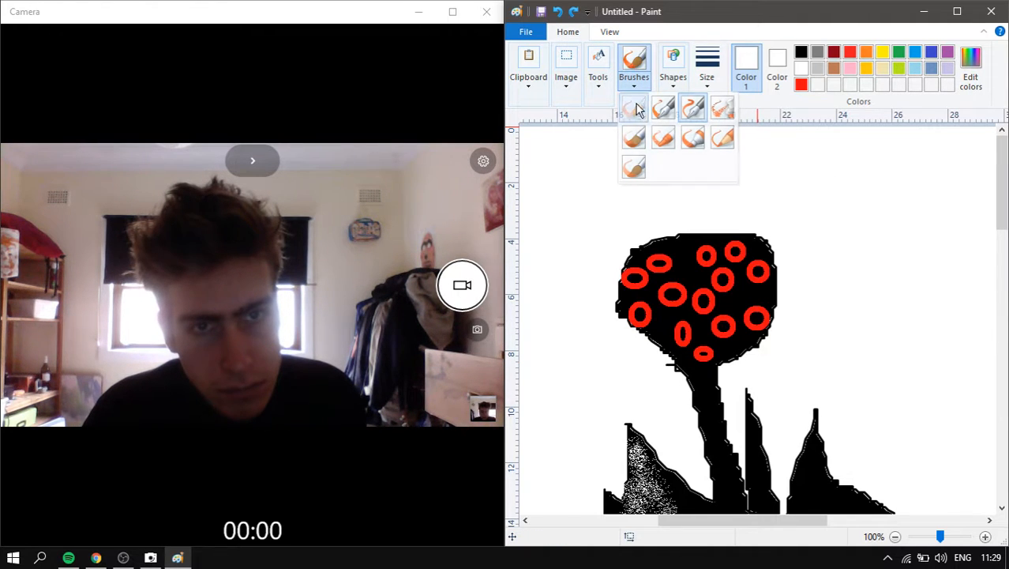
{"action": "left_click", "coordinate": [706, 69]}
{"action": "left_click", "coordinate": [768, 165]}
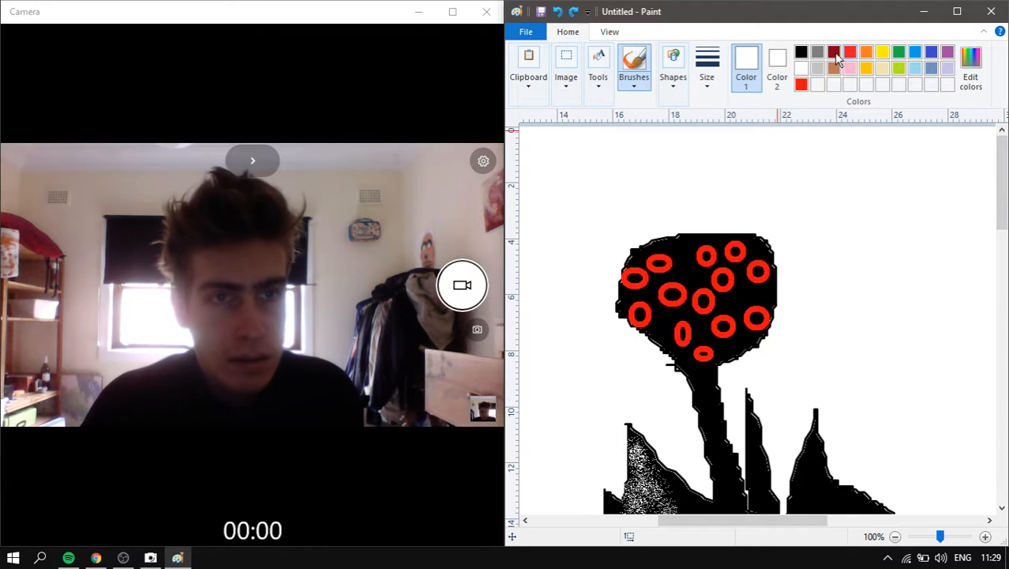
{"action": "left_click", "coordinate": [818, 52]}
{"action": "left_click_drag", "start_coordinate": [721, 367], "coordinate": [742, 364]}
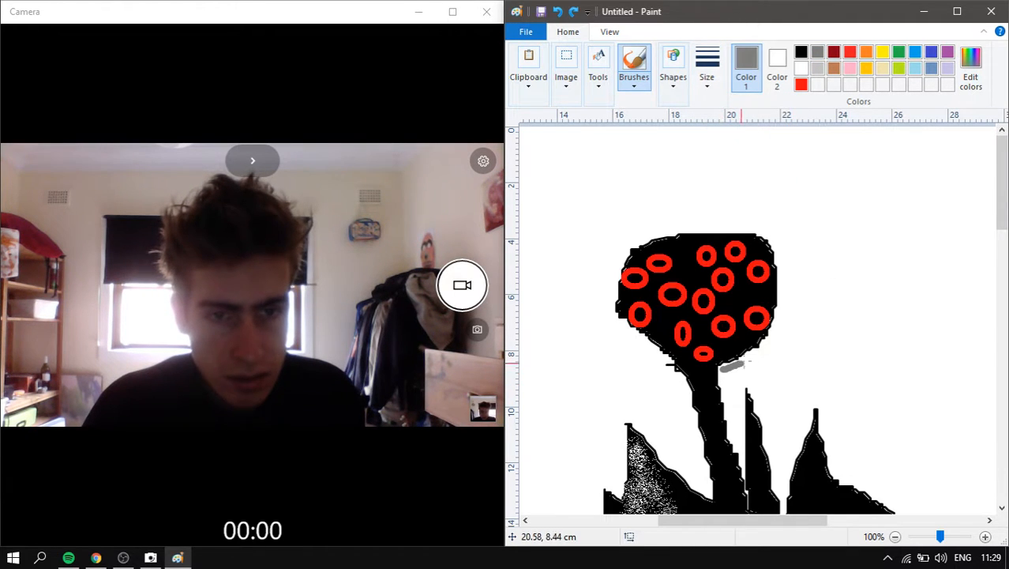
{"action": "left_click_drag", "start_coordinate": [764, 233], "coordinate": [648, 236]}
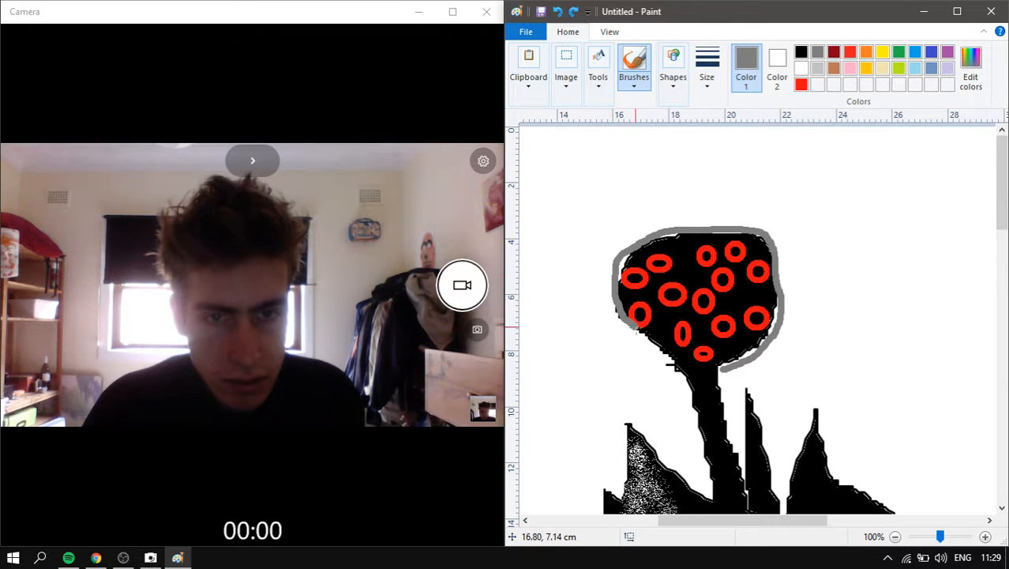
- Finish the grey outline along the head's bottom and fill the head's interior white
{"action": "left_click_drag", "start_coordinate": [685, 376], "coordinate": [718, 369]}
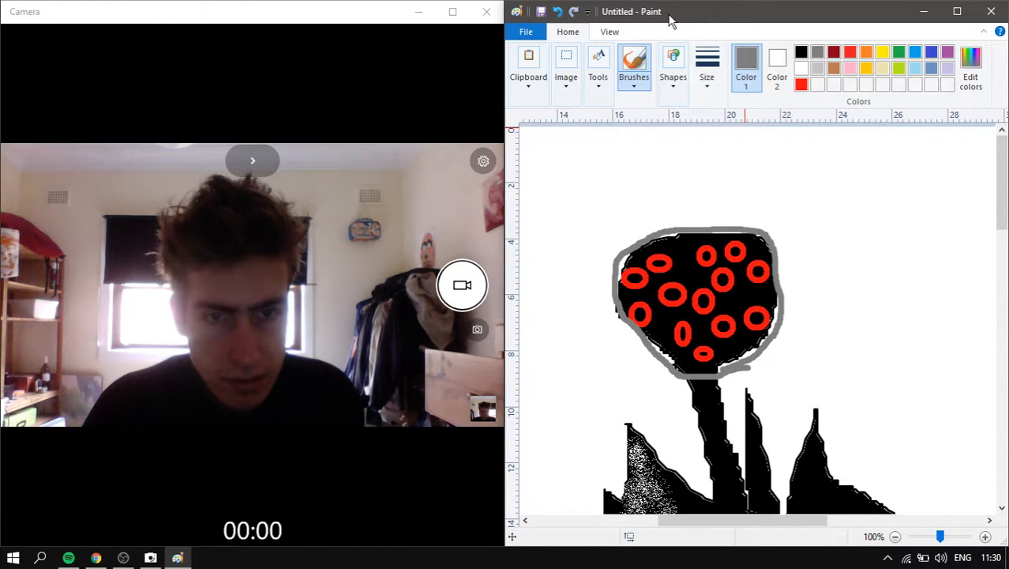
{"action": "left_click", "coordinate": [598, 67]}
{"action": "left_click", "coordinate": [614, 128]}
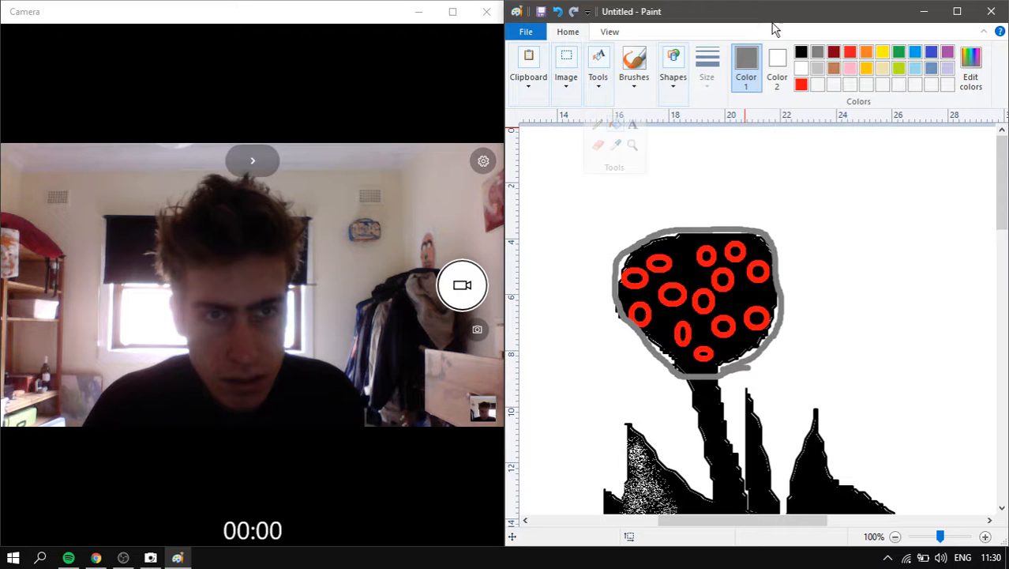
{"action": "left_click", "coordinate": [801, 69]}
{"action": "left_click", "coordinate": [759, 301]}
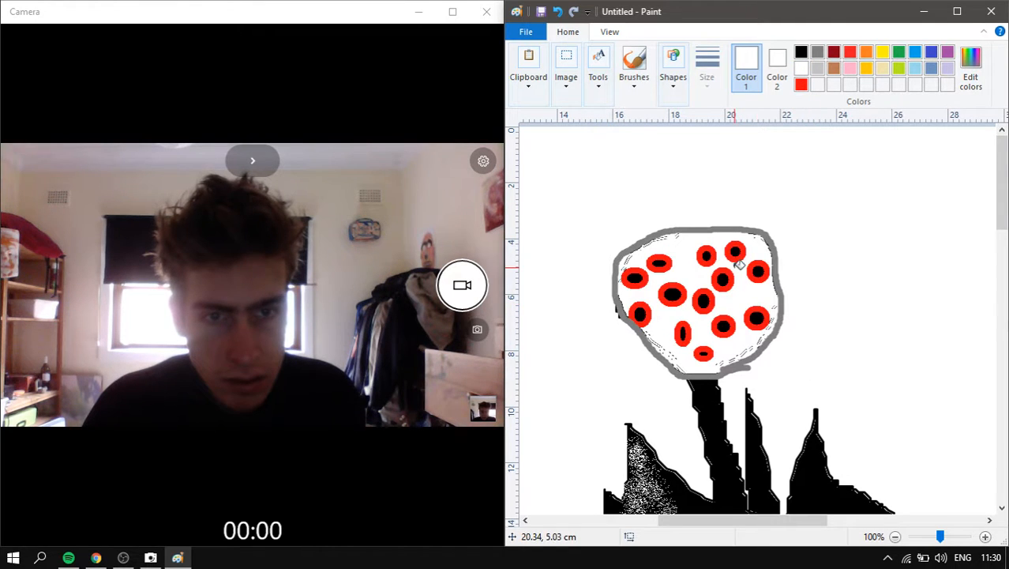
{"action": "scroll", "coordinate": [762, 354], "scroll_direction": "down", "scroll_amount": 1}
{"action": "scroll", "coordinate": [770, 284], "scroll_direction": "up", "scroll_amount": 1}
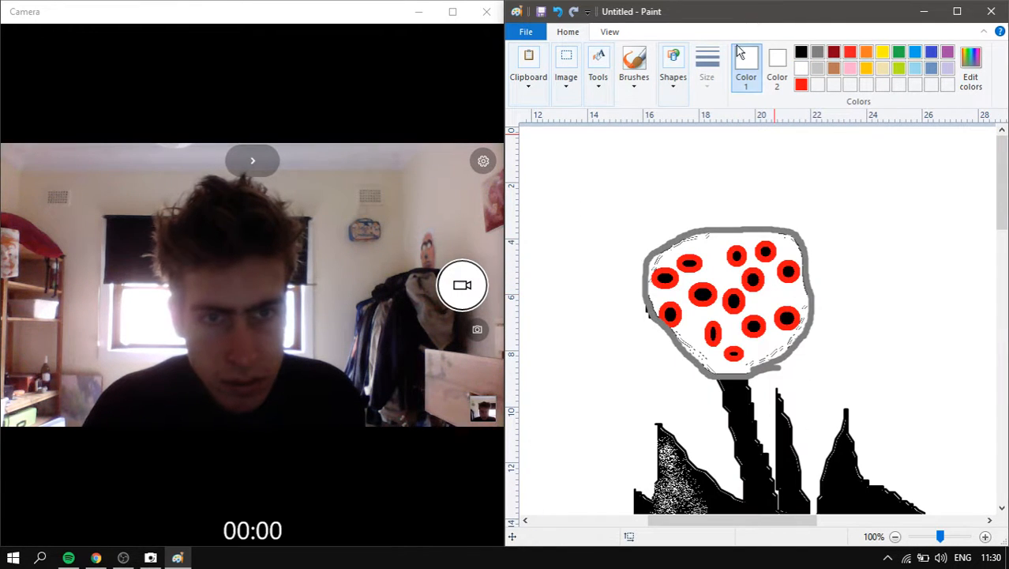
- Recolour the grey head outline black with the fill bucket
{"action": "left_click", "coordinate": [801, 52]}
{"action": "left_click", "coordinate": [797, 231]}
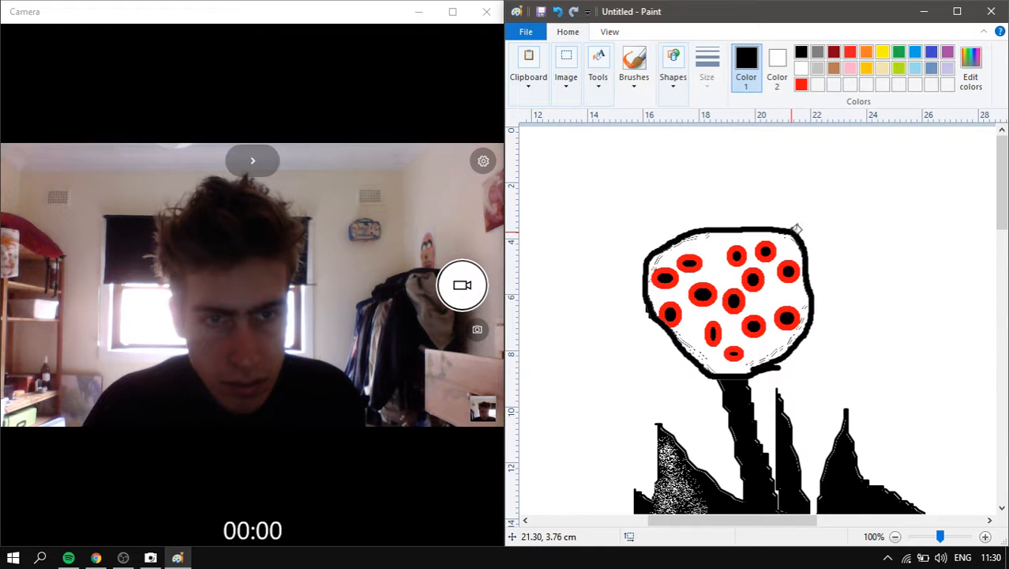
{"action": "scroll", "coordinate": [800, 197], "scroll_direction": "down", "scroll_amount": 2}
{"action": "scroll", "coordinate": [800, 219], "scroll_direction": "up", "scroll_amount": 2}
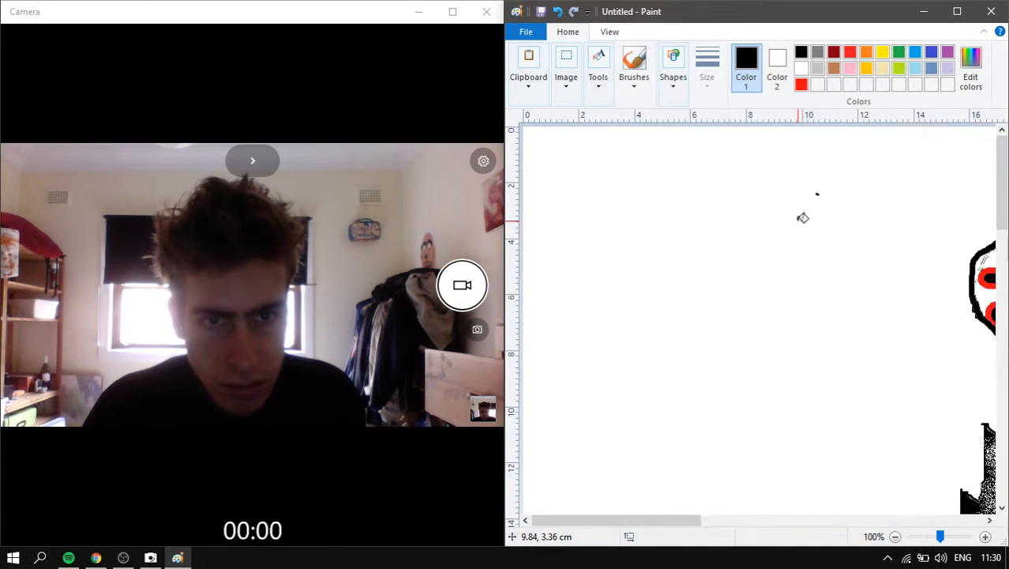
{"action": "scroll", "coordinate": [712, 395], "scroll_direction": "up", "scroll_amount": 1}
{"action": "mouse_move", "coordinate": [588, 520]}
{"action": "left_mouse_down"}
{"action": "mouse_move", "coordinate": [676, 504]}
{"action": "mouse_move", "coordinate": [762, 456]}
{"action": "mouse_move", "coordinate": [740, 355]}
{"action": "left_mouse_up"}
{"action": "scroll", "coordinate": [748, 258], "scroll_direction": "down", "scroll_amount": 2}
{"action": "scroll", "coordinate": [766, 240], "scroll_direction": "down", "scroll_amount": 2}
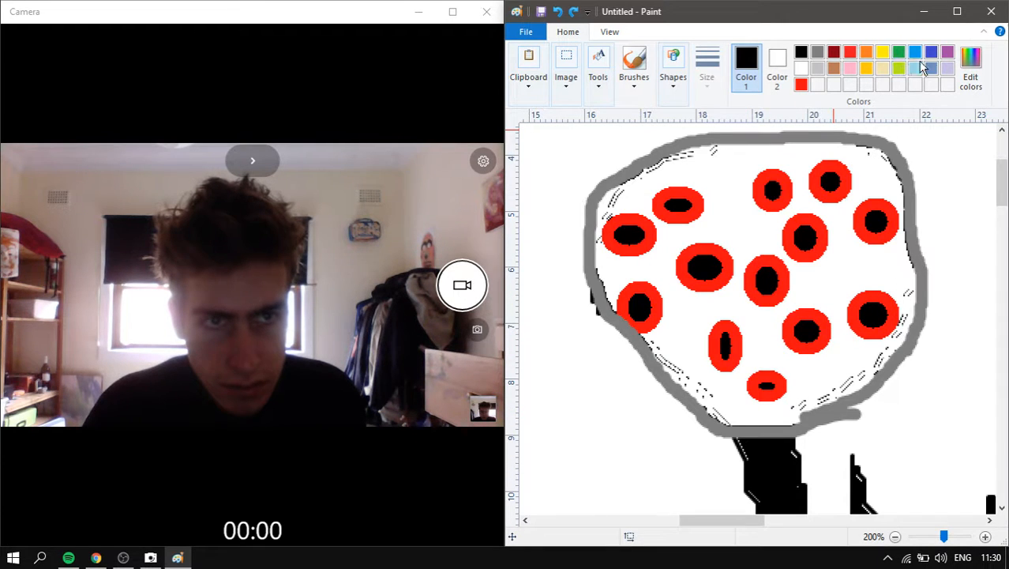
- Fill the head outline and the head's interior light lavender
{"action": "left_click", "coordinate": [949, 68]}
{"action": "left_click", "coordinate": [898, 151]}
{"action": "scroll", "coordinate": [813, 210], "scroll_direction": "down", "scroll_amount": 3}
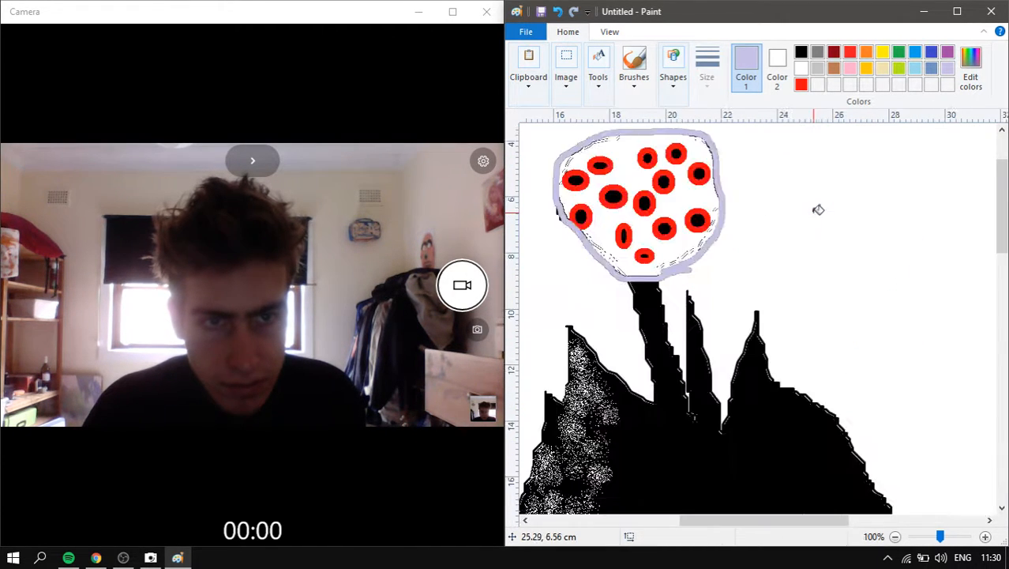
{"action": "scroll", "coordinate": [774, 245], "scroll_direction": "up", "scroll_amount": 3}
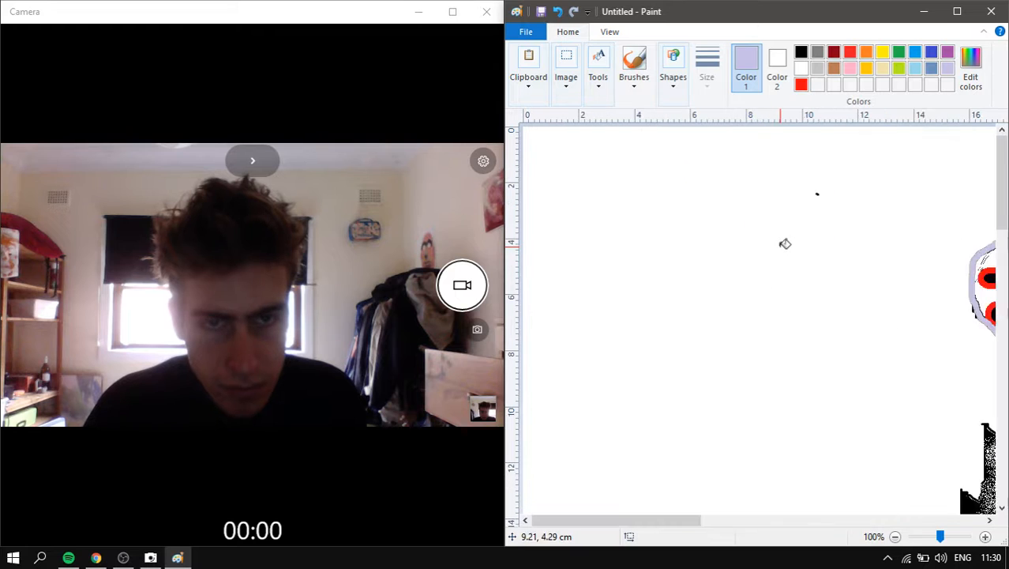
{"action": "left_click_drag", "start_coordinate": [617, 519], "coordinate": [738, 521]}
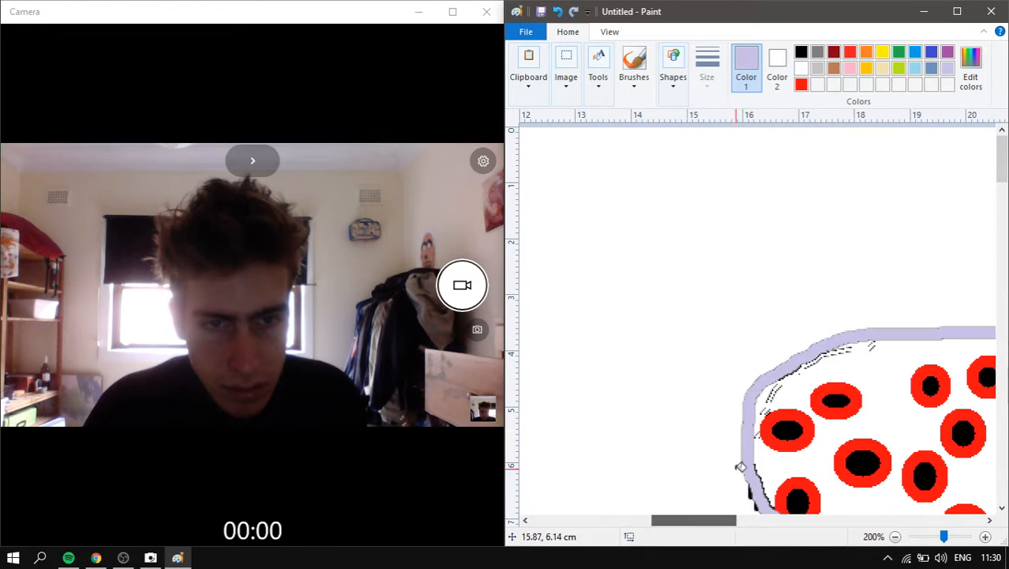
{"action": "left_click", "coordinate": [878, 358]}
{"action": "scroll", "coordinate": [882, 355], "scroll_direction": "down", "scroll_amount": 2}
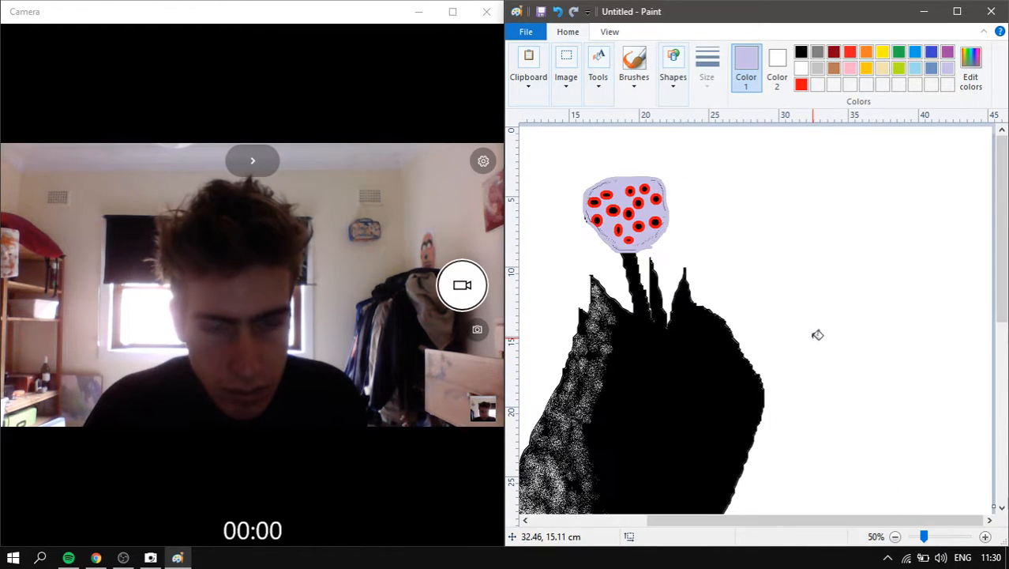
{"action": "scroll", "coordinate": [670, 277], "scroll_direction": "down", "scroll_amount": 1}
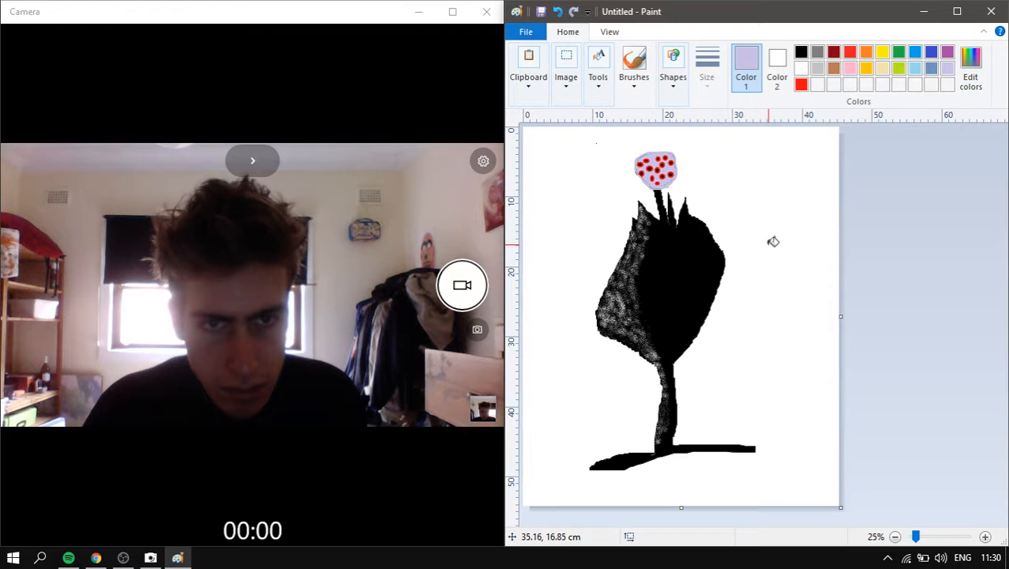
- Undo the lavender head fill, then try and undo a light purple page background
{"action": "key", "text": "ctrl+z"}
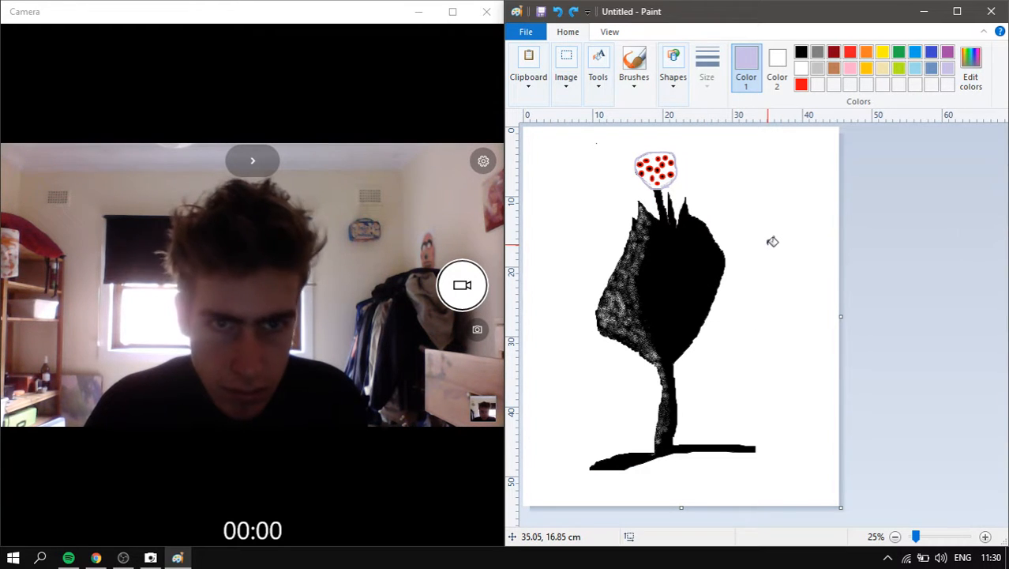
{"action": "left_click", "coordinate": [774, 190]}
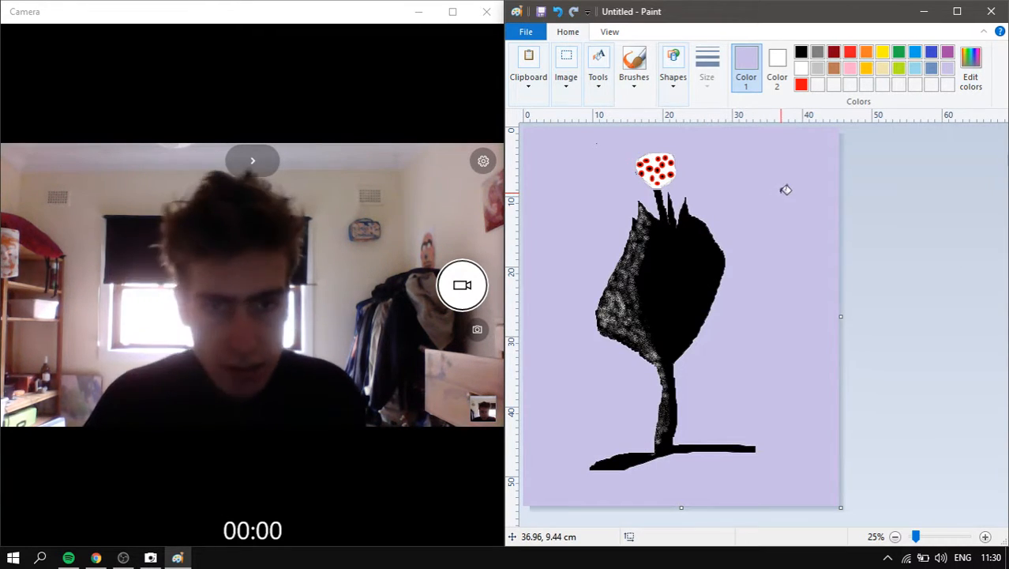
{"action": "key", "text": "ctrl+z"}
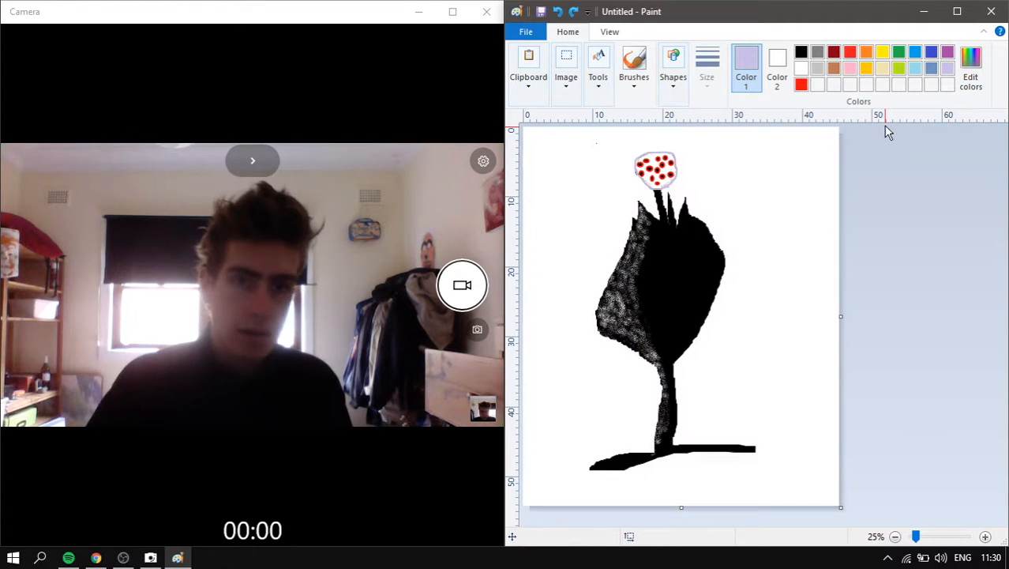
- Try a blue-grey page background, undo it, and scroll to the lower figure
{"action": "left_click", "coordinate": [932, 68]}
{"action": "left_click", "coordinate": [628, 207]}
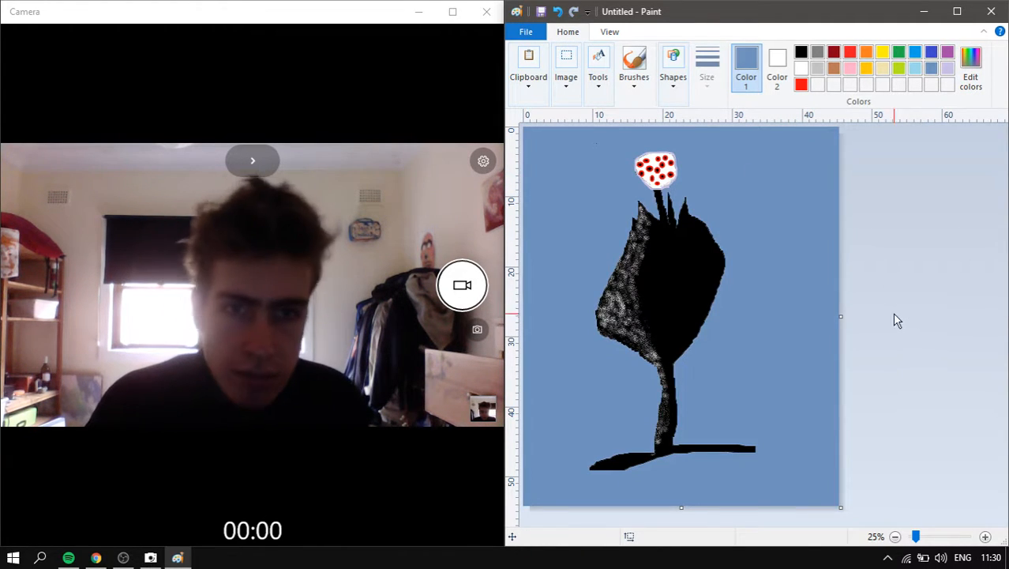
{"action": "key", "text": "ctrl+z"}
{"action": "scroll", "coordinate": [831, 229], "scroll_direction": "up", "scroll_amount": 1}
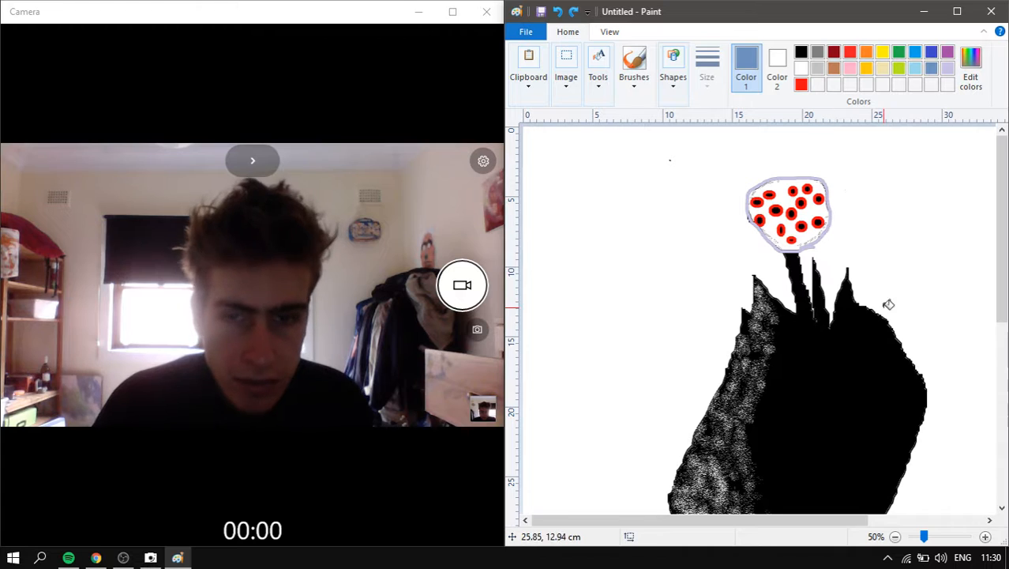
{"action": "scroll", "coordinate": [856, 306], "scroll_direction": "down", "scroll_amount": 5}
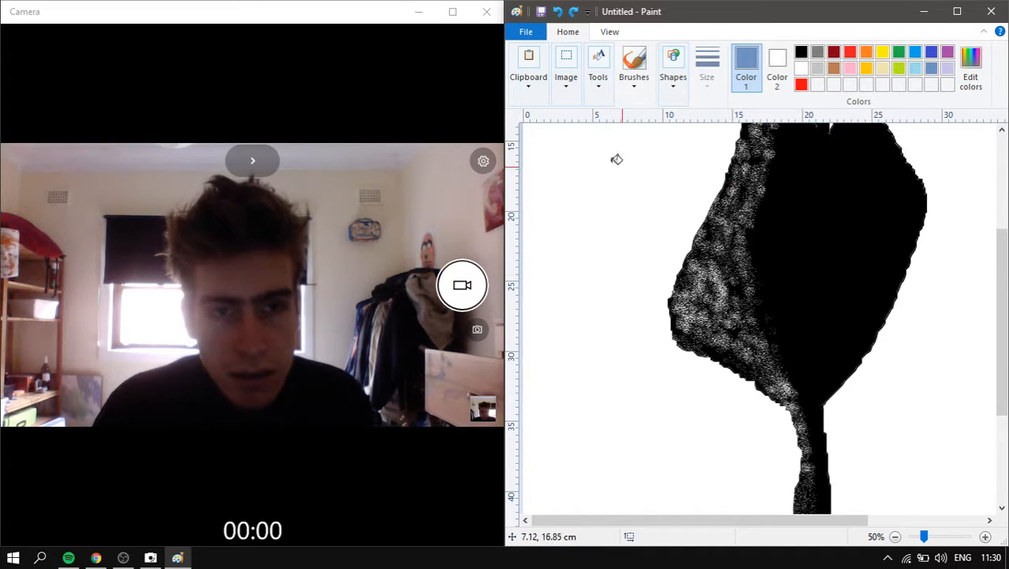
- Select the brush with red as the colour and a chosen thickness
{"action": "left_click", "coordinate": [636, 63]}
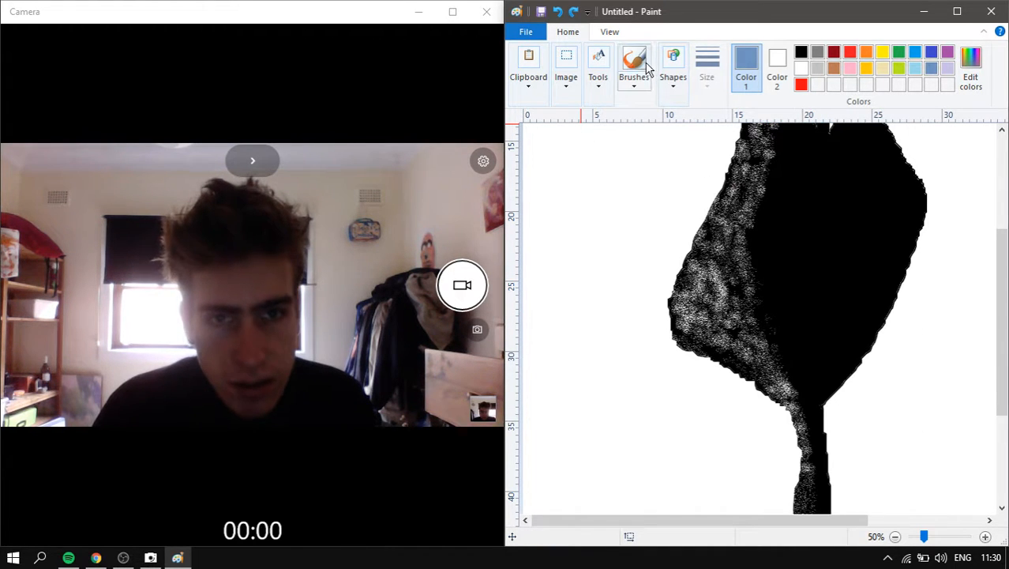
{"action": "left_click", "coordinate": [802, 85]}
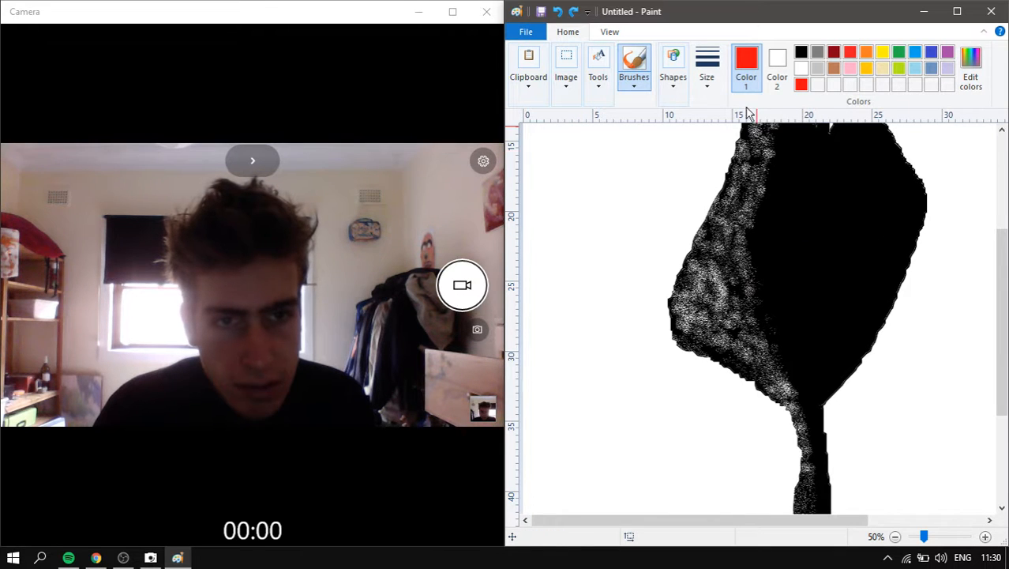
{"action": "left_click", "coordinate": [703, 83]}
{"action": "left_click", "coordinate": [740, 162]}
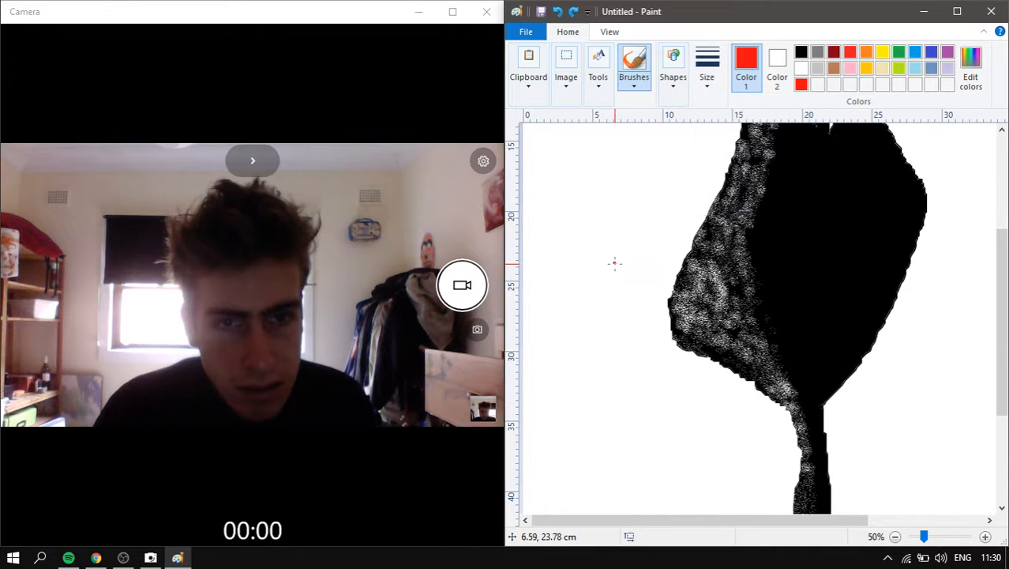
{"action": "scroll", "coordinate": [555, 254], "scroll_direction": "up", "scroll_amount": 3}
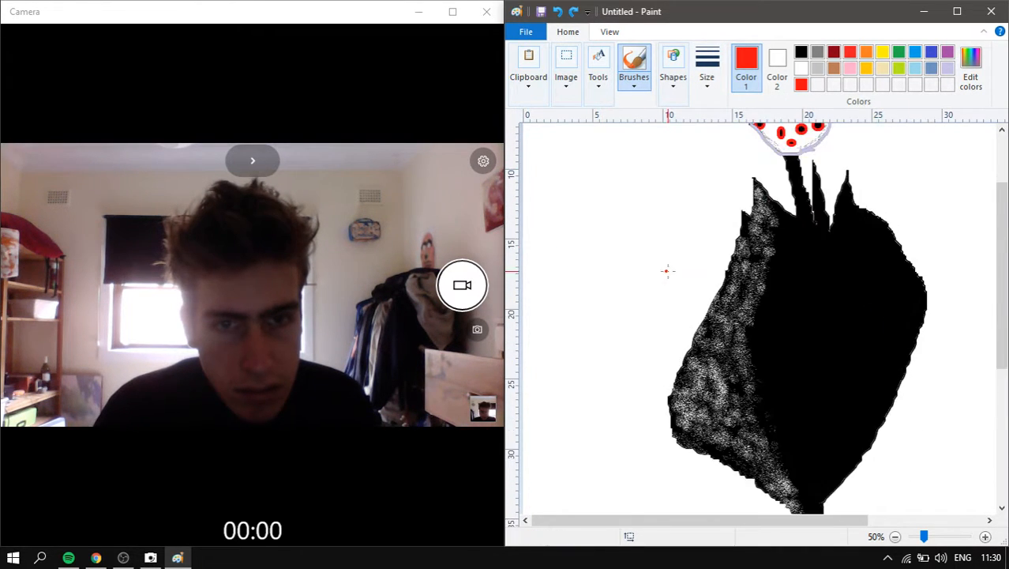
- Draw a solid-filled black rectangle to the left of the figure
{"action": "left_click", "coordinate": [673, 69]}
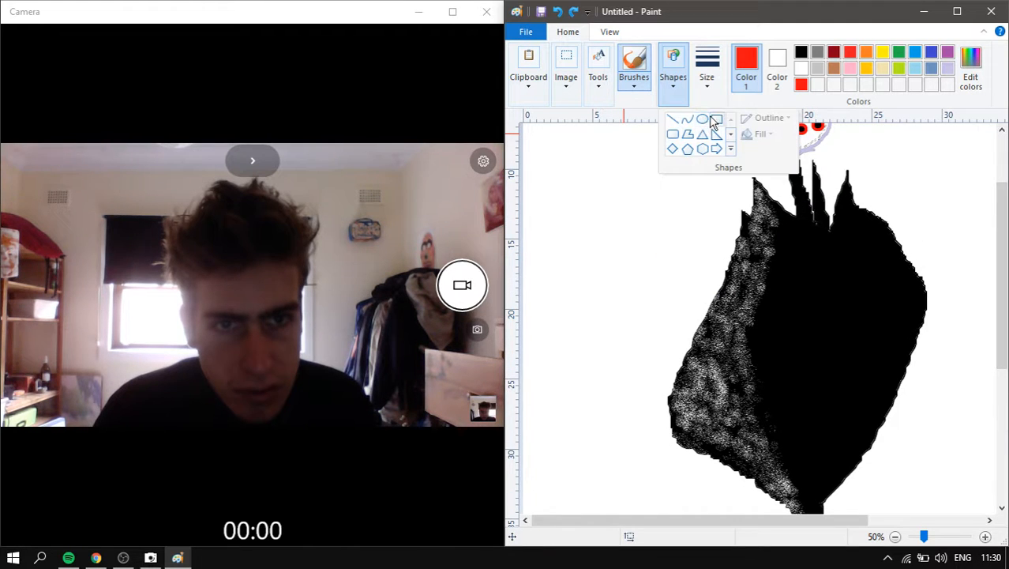
{"action": "left_click", "coordinate": [713, 122]}
{"action": "left_click", "coordinate": [707, 71]}
{"action": "left_click", "coordinate": [673, 79]}
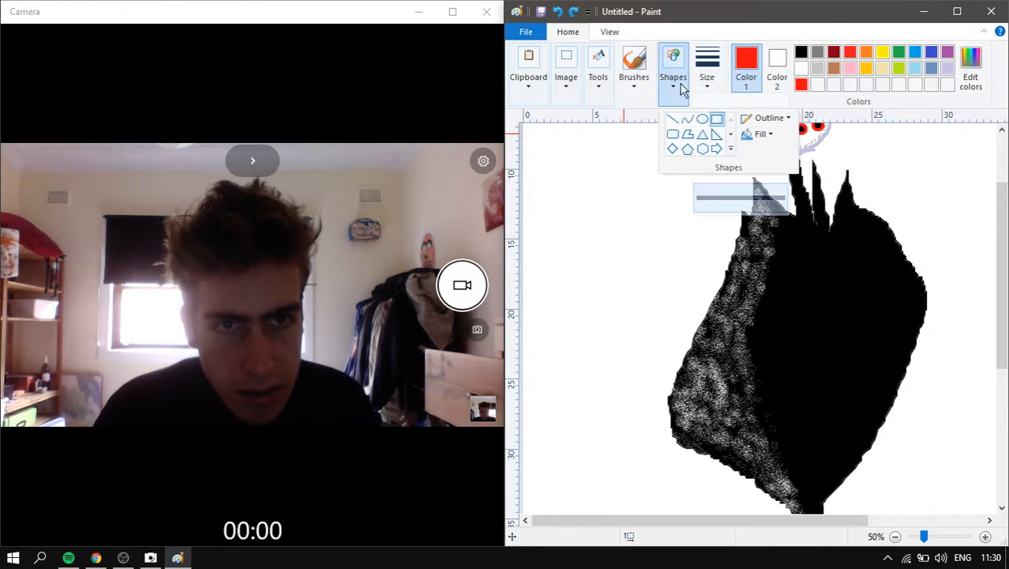
{"action": "left_click", "coordinate": [756, 135]}
{"action": "left_click", "coordinate": [758, 180]}
{"action": "left_click", "coordinate": [800, 55]}
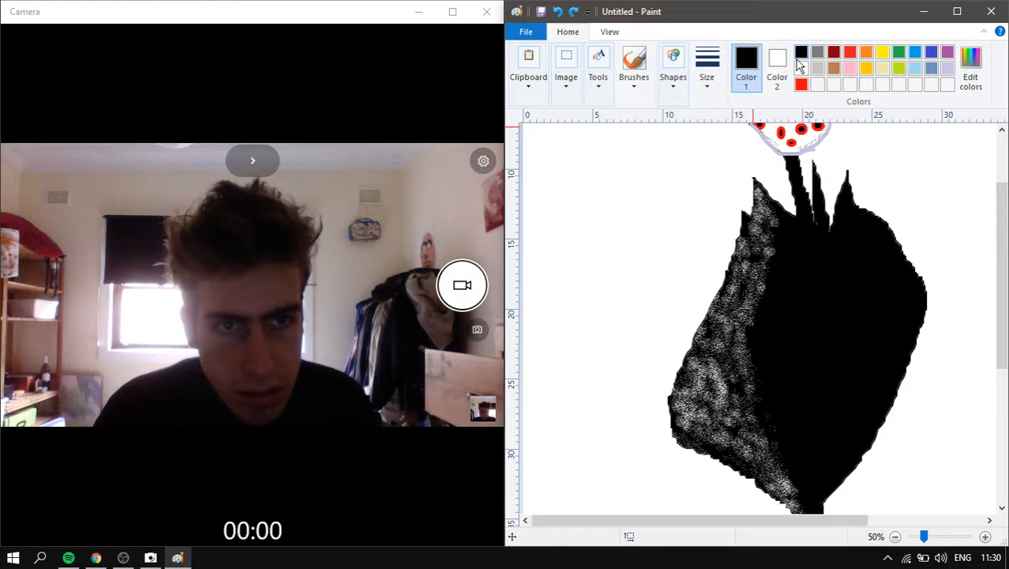
{"action": "left_click", "coordinate": [786, 71]}
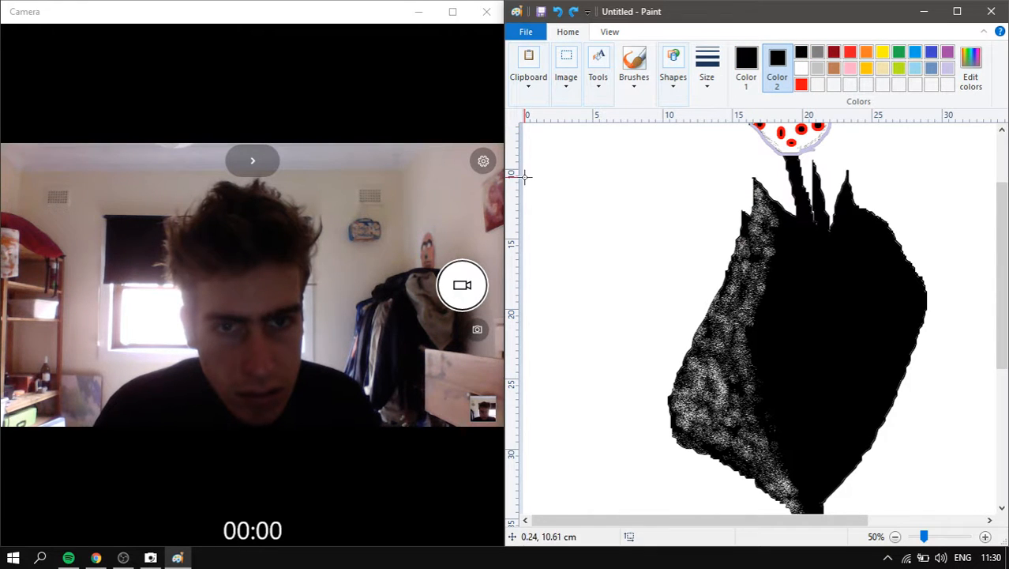
{"action": "left_click_drag", "start_coordinate": [532, 166], "coordinate": [595, 220]}
{"action": "left_click", "coordinate": [634, 63]}
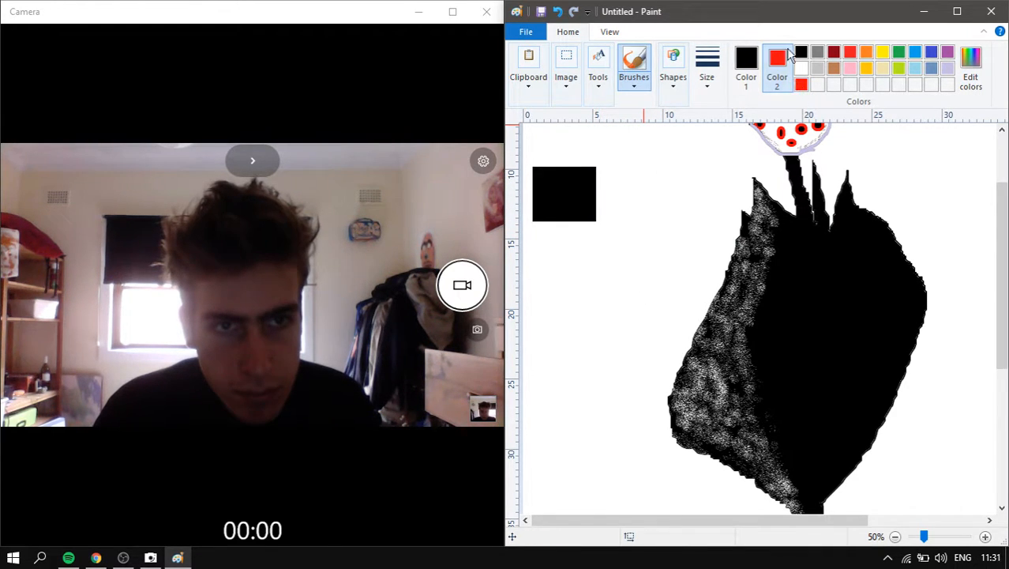
- Set Color 2 to white and Color 1 to red for painting
{"action": "left_click", "coordinate": [800, 68]}
{"action": "left_click", "coordinate": [746, 63]}
{"action": "left_click", "coordinate": [801, 85]}
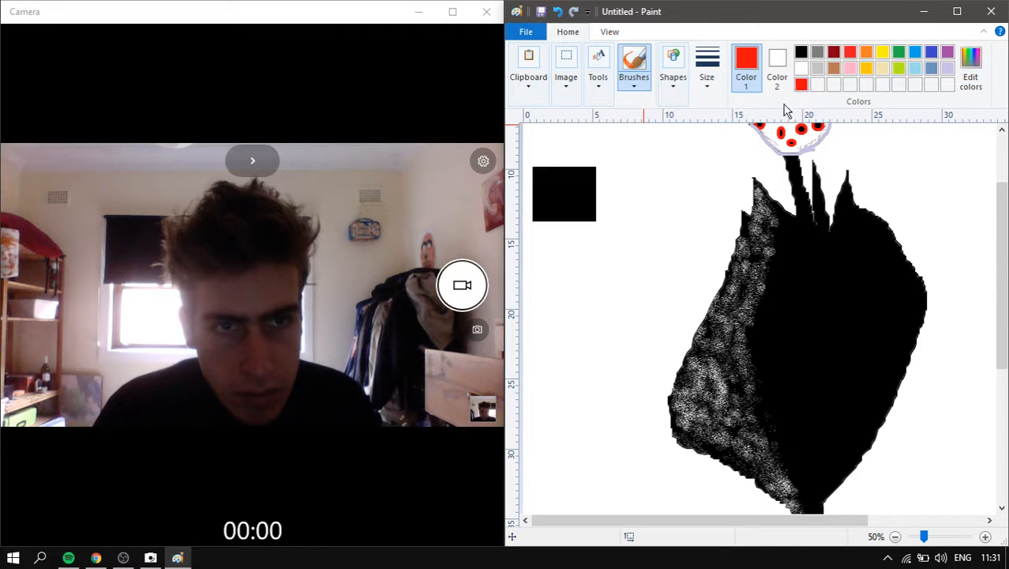
{"action": "scroll", "coordinate": [606, 205], "scroll_direction": "up", "scroll_amount": 2, "text": "ctrl"}
{"action": "scroll", "coordinate": [619, 205], "scroll_direction": "down", "scroll_amount": 2}
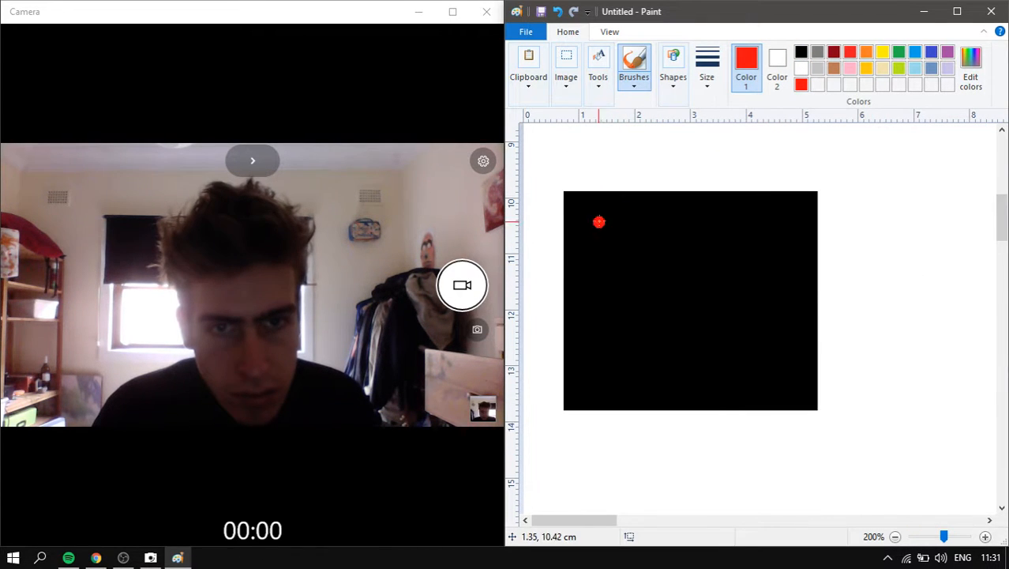
- Paint short, thick red strokes across the black square's top, lower row and lower left
{"action": "mouse_move", "coordinate": [599, 219]}
{"action": "left_mouse_down"}
{"action": "mouse_move", "coordinate": [602, 246]}
{"action": "mouse_move", "coordinate": [636, 248]}
{"action": "left_mouse_up"}
{"action": "left_click_drag", "start_coordinate": [660, 224], "coordinate": [674, 249]}
{"action": "mouse_move", "coordinate": [692, 213]}
{"action": "left_mouse_down"}
{"action": "mouse_move", "coordinate": [698, 232]}
{"action": "mouse_move", "coordinate": [749, 248]}
{"action": "left_mouse_up"}
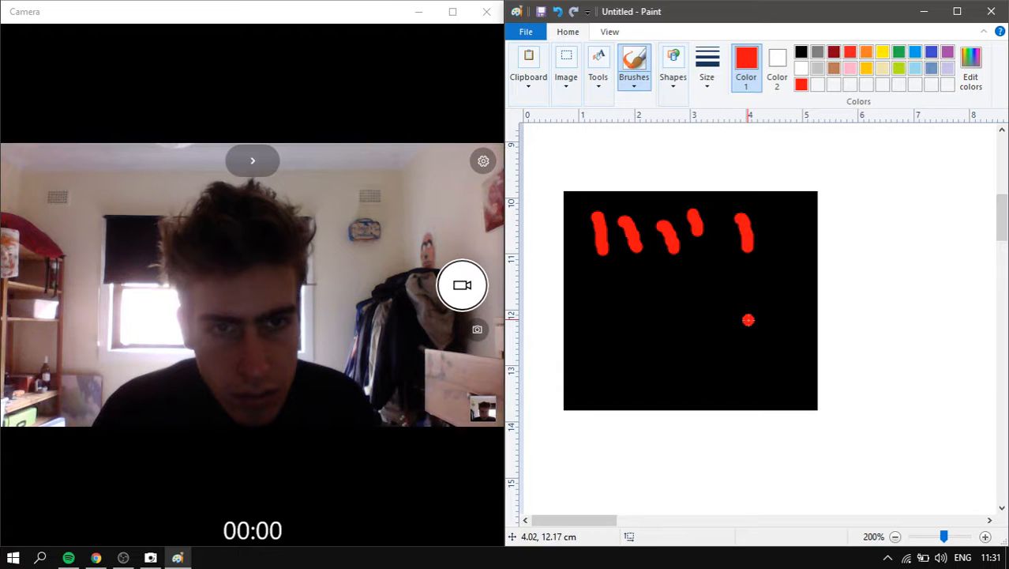
{"action": "left_click_drag", "start_coordinate": [749, 319], "coordinate": [749, 335]}
{"action": "mouse_move", "coordinate": [719, 250]}
{"action": "left_mouse_down"}
{"action": "mouse_move", "coordinate": [723, 275]}
{"action": "mouse_move", "coordinate": [701, 328]}
{"action": "left_mouse_up"}
{"action": "left_click_drag", "start_coordinate": [664, 286], "coordinate": [665, 318]}
{"action": "left_click_drag", "start_coordinate": [624, 303], "coordinate": [634, 344]}
{"action": "left_click_drag", "start_coordinate": [580, 286], "coordinate": [586, 312]}
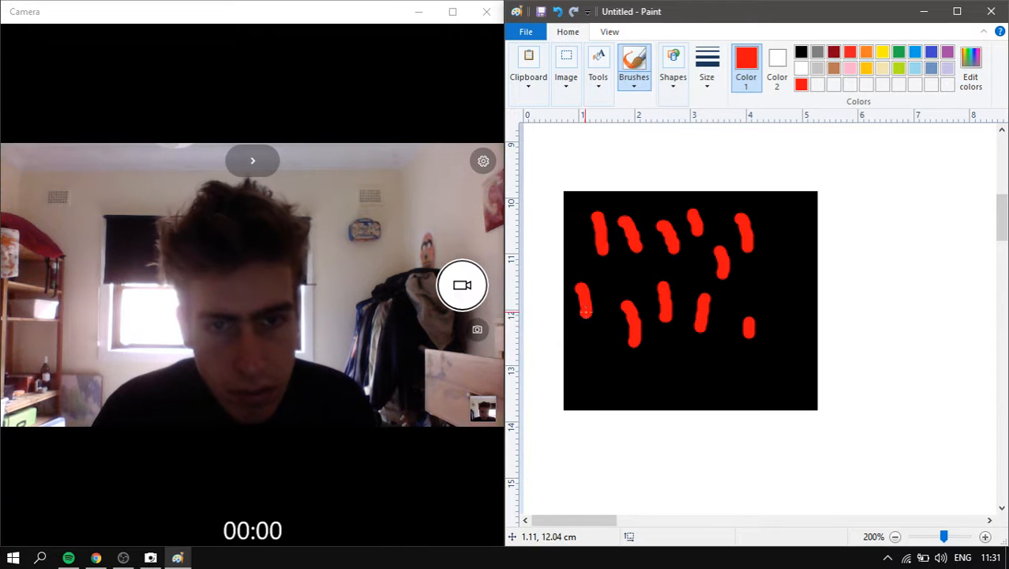
{"action": "mouse_move", "coordinate": [602, 356]}
{"action": "left_mouse_down"}
{"action": "mouse_move", "coordinate": [596, 394]}
{"action": "mouse_move", "coordinate": [634, 389]}
{"action": "left_mouse_up"}
{"action": "left_click_drag", "start_coordinate": [646, 358], "coordinate": [657, 383]}
{"action": "mouse_move", "coordinate": [681, 349]}
{"action": "left_mouse_down"}
{"action": "mouse_move", "coordinate": [725, 351]}
{"action": "mouse_move", "coordinate": [736, 385]}
{"action": "left_mouse_up"}
- Add red strokes over the square's right half and across its middle
{"action": "left_click_drag", "start_coordinate": [760, 345], "coordinate": [767, 355]}
{"action": "left_click_drag", "start_coordinate": [776, 297], "coordinate": [774, 310]}
{"action": "left_click_drag", "start_coordinate": [748, 267], "coordinate": [744, 296]}
{"action": "left_click_drag", "start_coordinate": [741, 246], "coordinate": [739, 267]}
{"action": "left_click_drag", "start_coordinate": [711, 241], "coordinate": [695, 299]}
{"action": "left_click_drag", "start_coordinate": [680, 269], "coordinate": [678, 301]}
{"action": "mouse_move", "coordinate": [626, 270]}
{"action": "left_mouse_down"}
{"action": "mouse_move", "coordinate": [626, 295]}
{"action": "mouse_move", "coordinate": [651, 305]}
{"action": "left_mouse_up"}
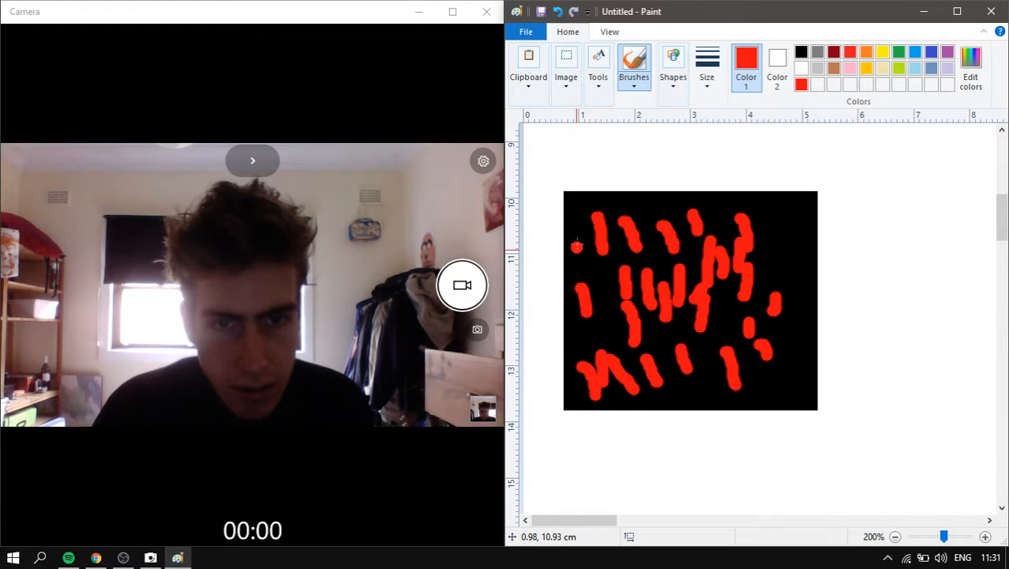
- Fill gaps with red strokes along the square's left, top, right and bottom edges
{"action": "left_click_drag", "start_coordinate": [582, 231], "coordinate": [576, 256]}
{"action": "left_click_drag", "start_coordinate": [608, 196], "coordinate": [613, 210]}
{"action": "left_click_drag", "start_coordinate": [771, 209], "coordinate": [801, 273]}
{"action": "left_click_drag", "start_coordinate": [799, 344], "coordinate": [796, 382]}
{"action": "left_click_drag", "start_coordinate": [774, 374], "coordinate": [778, 393]}
{"action": "mouse_move", "coordinate": [707, 375]}
{"action": "left_mouse_down"}
{"action": "mouse_move", "coordinate": [702, 401]}
{"action": "mouse_move", "coordinate": [666, 404]}
{"action": "left_mouse_up"}
{"action": "left_click_drag", "start_coordinate": [793, 301], "coordinate": [804, 317]}
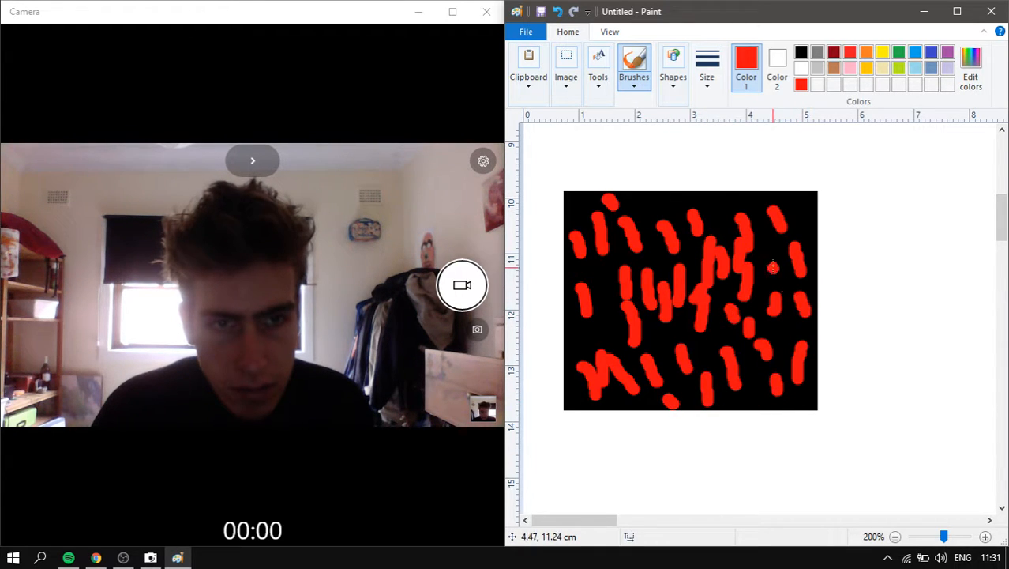
{"action": "left_click_drag", "start_coordinate": [766, 249], "coordinate": [782, 274]}
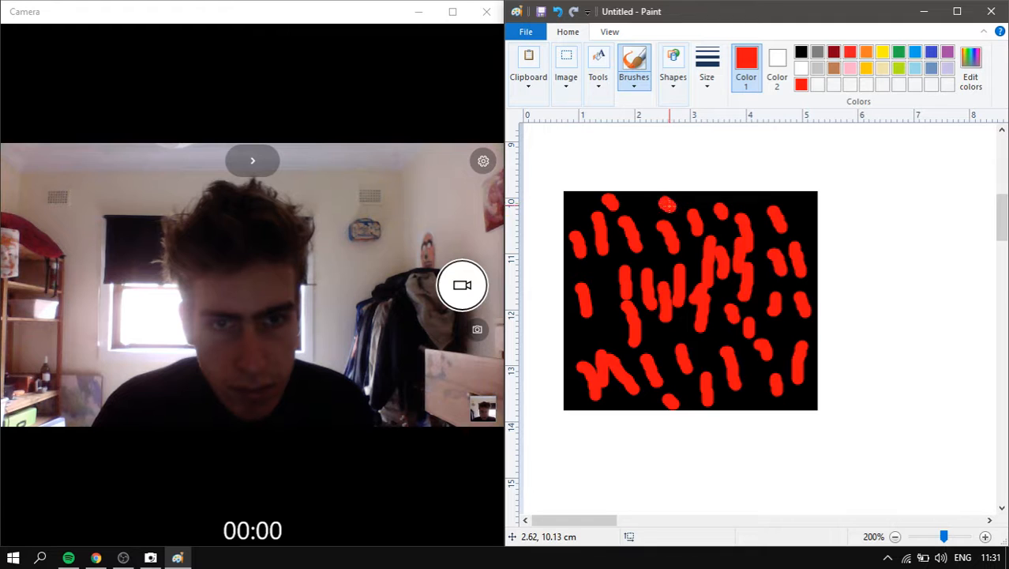
{"action": "left_click_drag", "start_coordinate": [806, 199], "coordinate": [803, 222]}
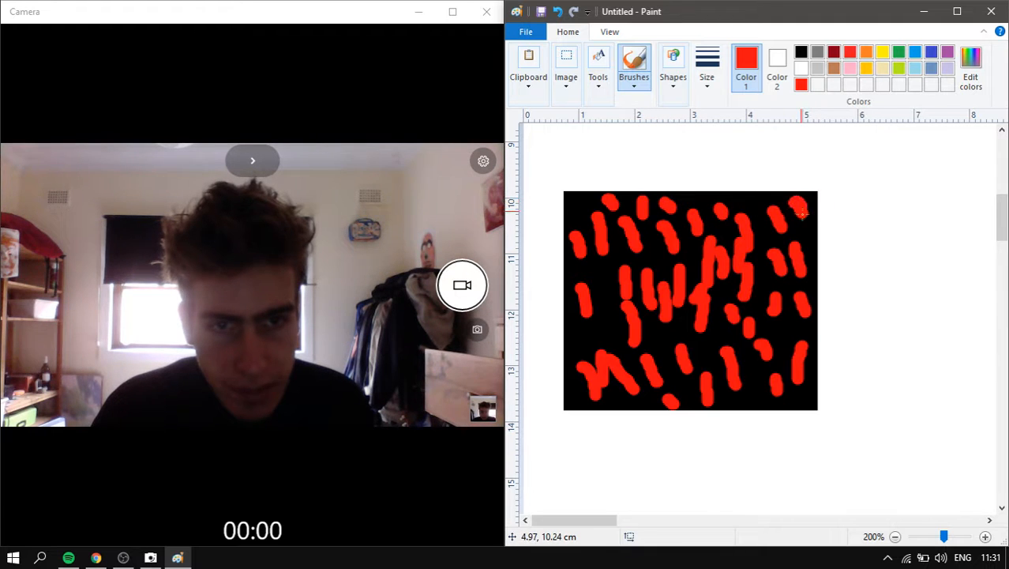
{"action": "mouse_move", "coordinate": [607, 318]}
{"action": "left_mouse_down"}
{"action": "mouse_move", "coordinate": [605, 345]}
{"action": "mouse_move", "coordinate": [579, 327]}
{"action": "left_mouse_up"}
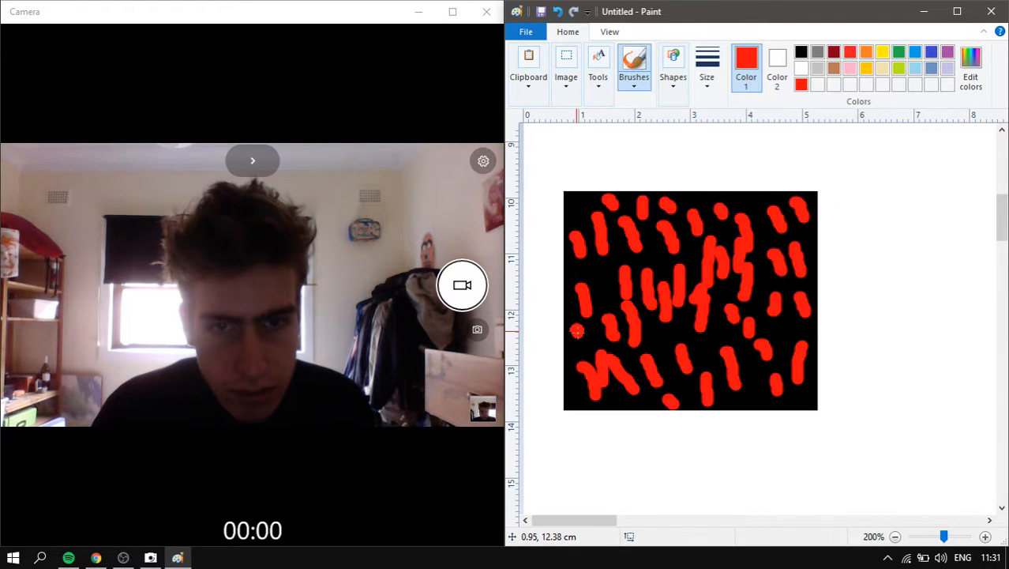
- Switch to the Fill tool in white and turn the upper-left red strokes white
{"action": "left_click", "coordinate": [598, 71]}
{"action": "left_click", "coordinate": [620, 124]}
{"action": "left_click", "coordinate": [802, 68]}
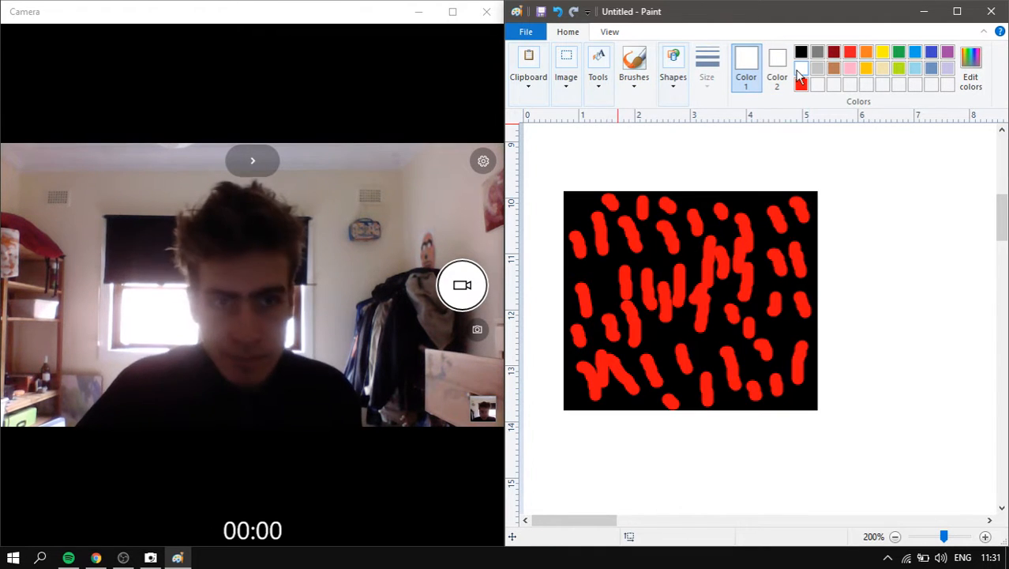
{"action": "left_click", "coordinate": [586, 238]}
{"action": "left_click", "coordinate": [600, 227]}
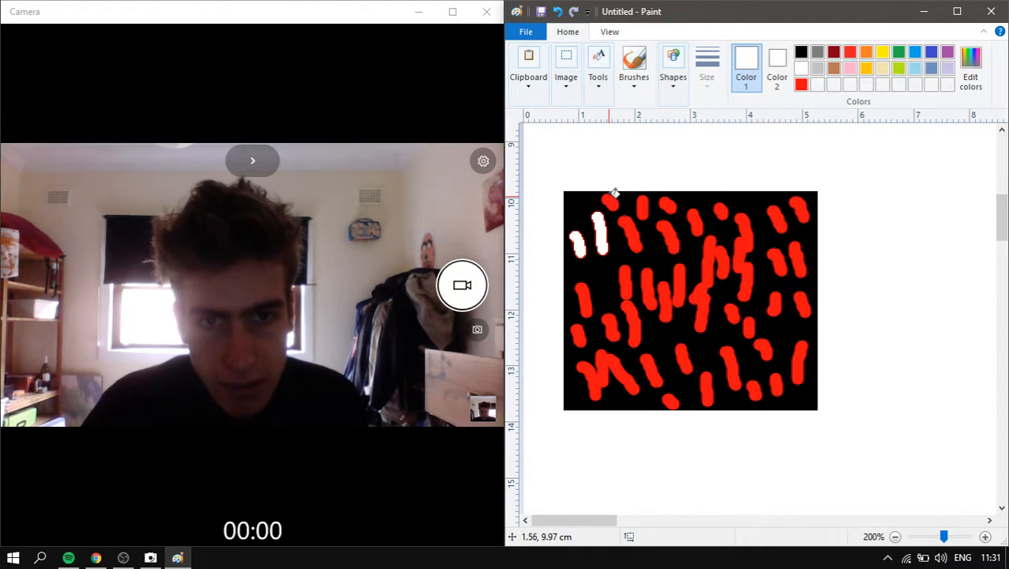
{"action": "left_click", "coordinate": [612, 201]}
{"action": "left_click", "coordinate": [632, 232]}
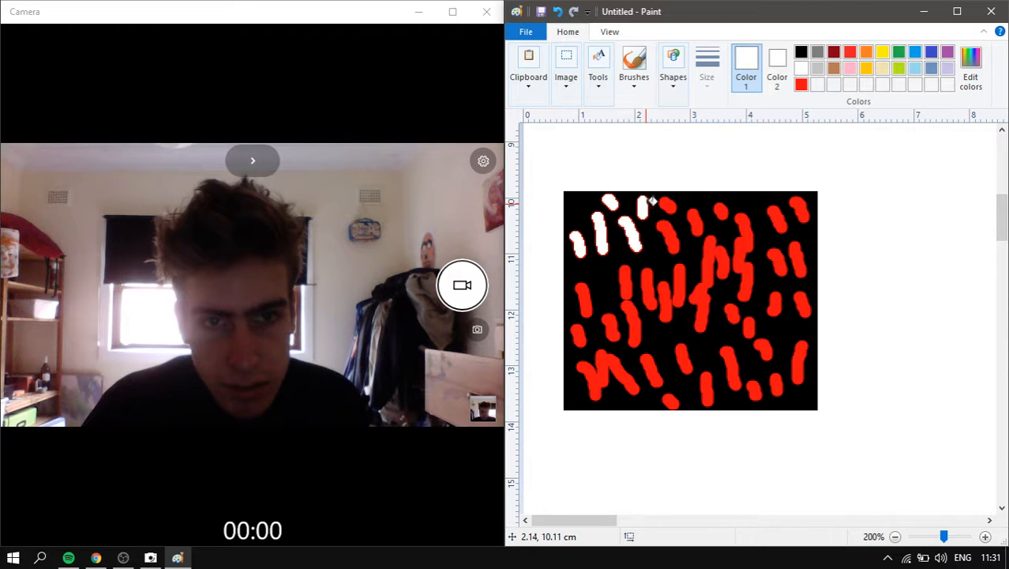
{"action": "left_click", "coordinate": [673, 229]}
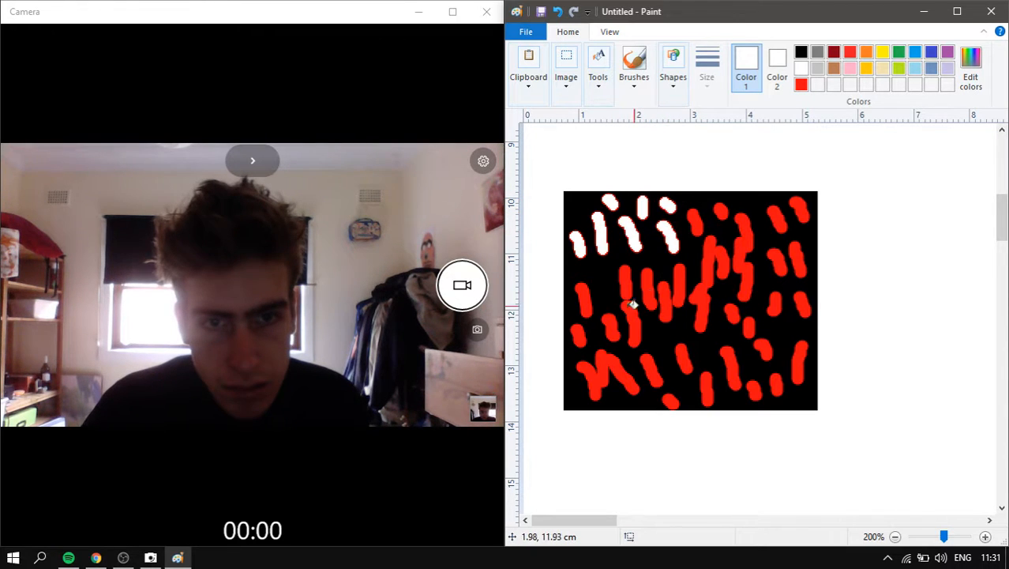
- Turn the left-edge, lower-left and left-middle red strokes white
{"action": "left_click", "coordinate": [584, 297]}
{"action": "left_click", "coordinate": [578, 330]}
{"action": "left_click", "coordinate": [597, 368]}
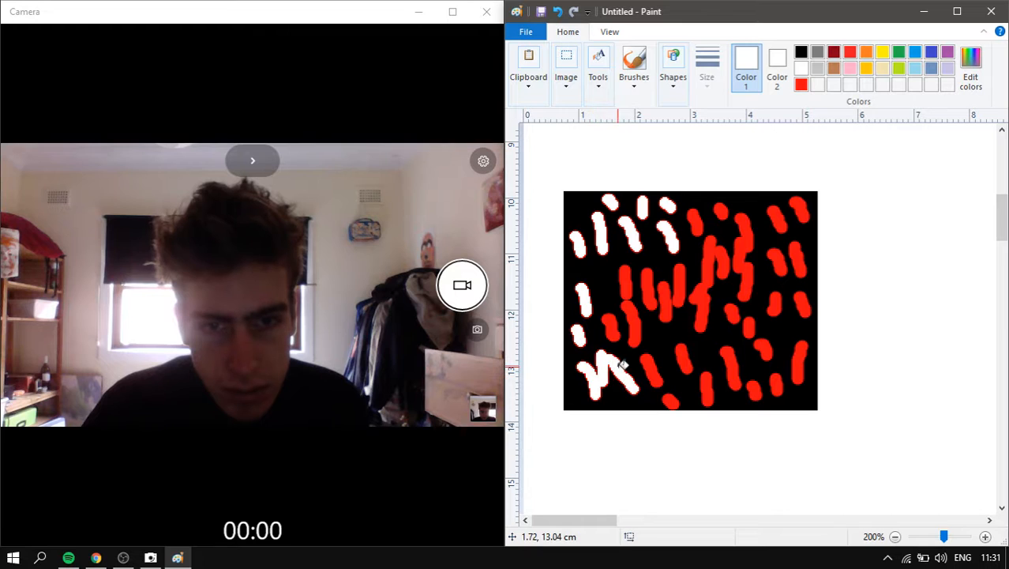
{"action": "left_click", "coordinate": [612, 320]}
{"action": "left_click", "coordinate": [628, 278]}
{"action": "left_click", "coordinate": [635, 309]}
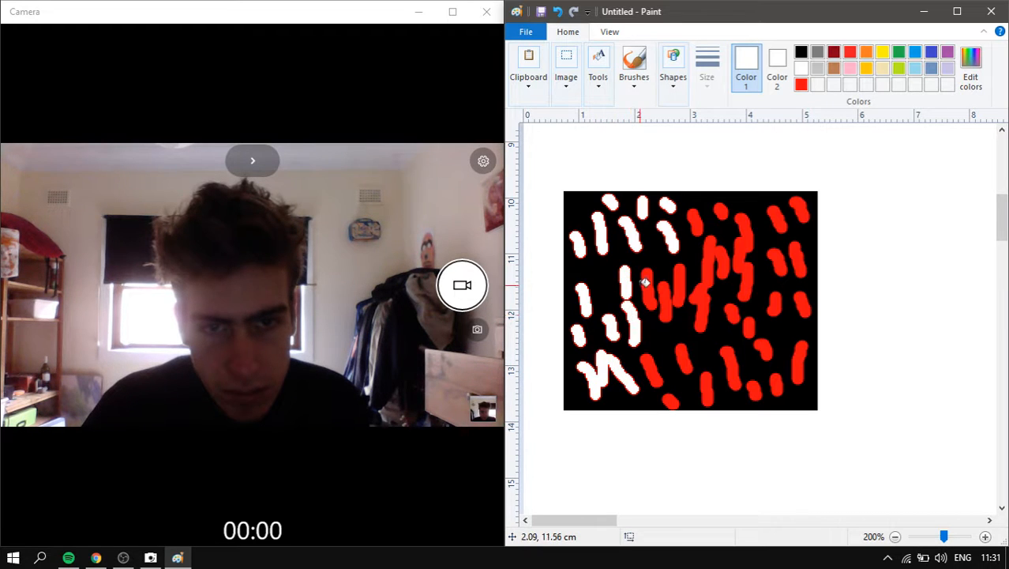
{"action": "left_click", "coordinate": [648, 283]}
{"action": "left_click", "coordinate": [665, 292]}
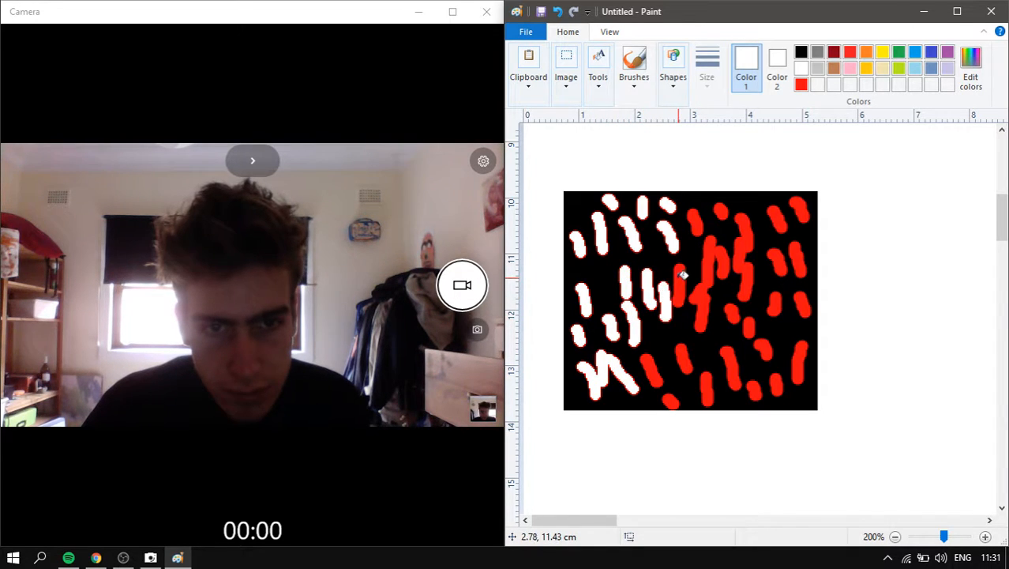
- Fill the central and lower-middle red strokes with white
{"action": "left_click", "coordinate": [683, 274]}
{"action": "left_click", "coordinate": [658, 381]}
{"action": "left_click", "coordinate": [670, 400]}
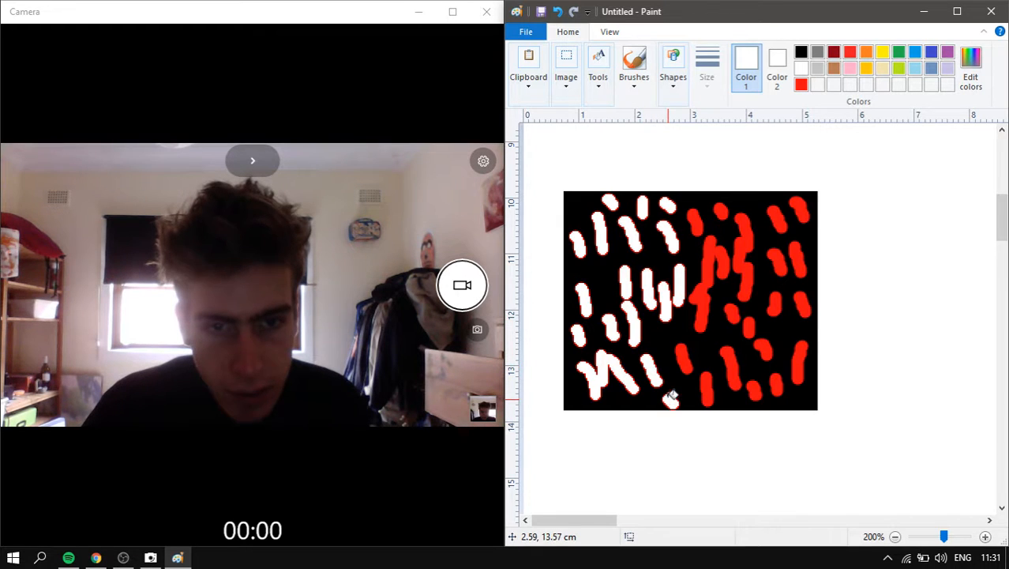
{"action": "left_click", "coordinate": [684, 355]}
{"action": "left_click", "coordinate": [695, 294]}
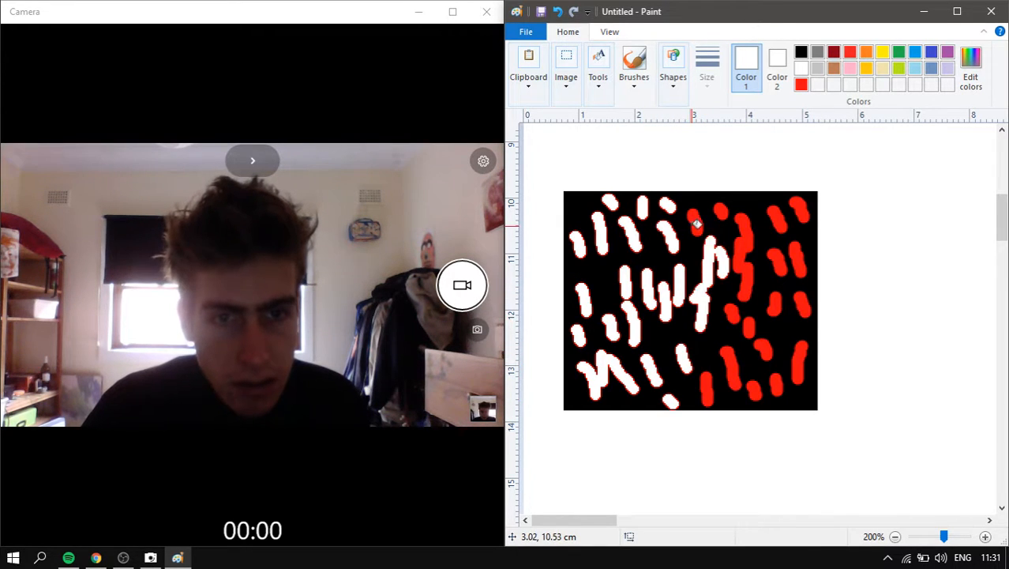
{"action": "left_click", "coordinate": [695, 223]}
{"action": "left_click", "coordinate": [744, 225]}
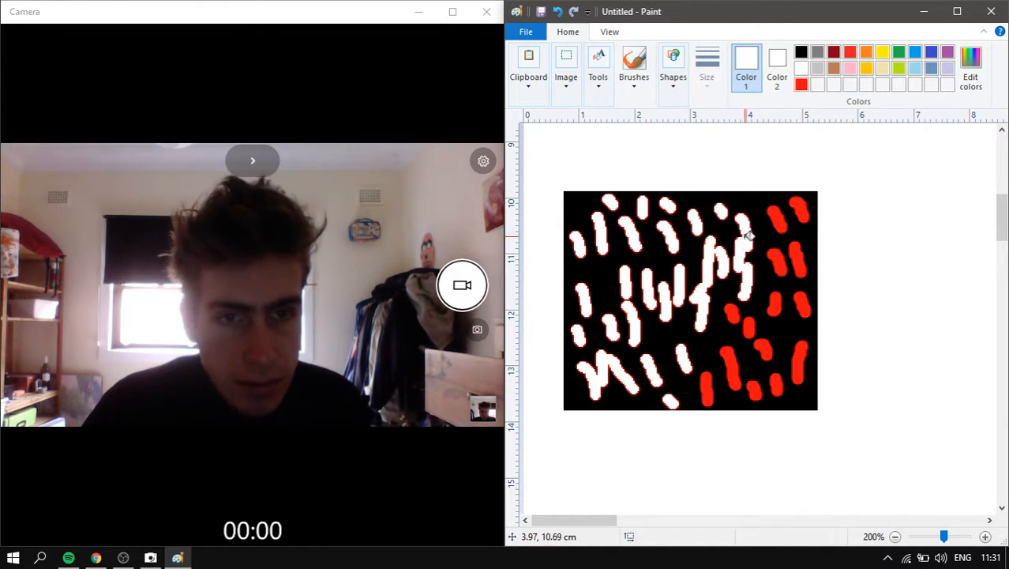
{"action": "left_click", "coordinate": [721, 353]}
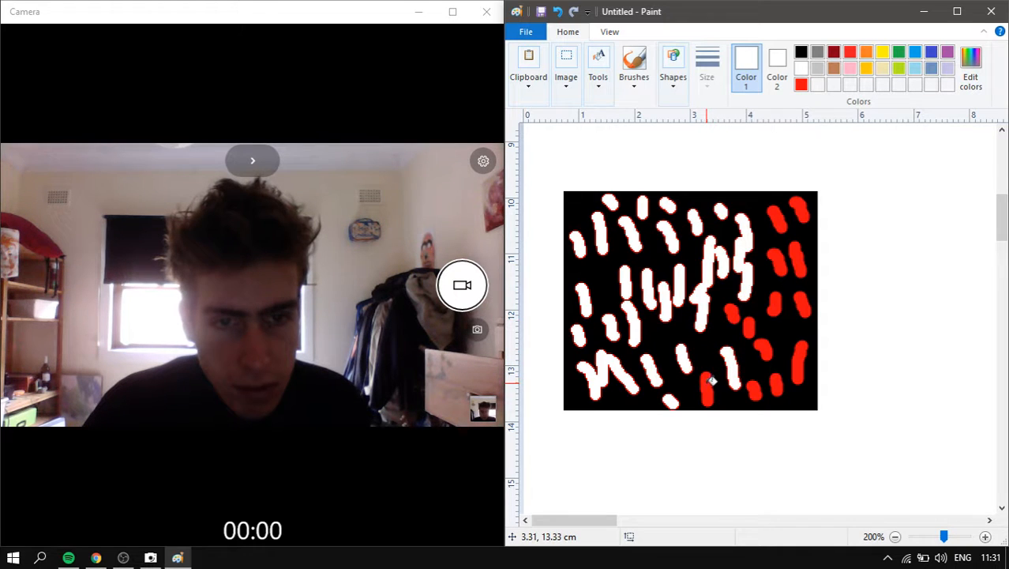
{"action": "left_click", "coordinate": [711, 380]}
{"action": "left_click", "coordinate": [728, 302]}
{"action": "left_click", "coordinate": [750, 323]}
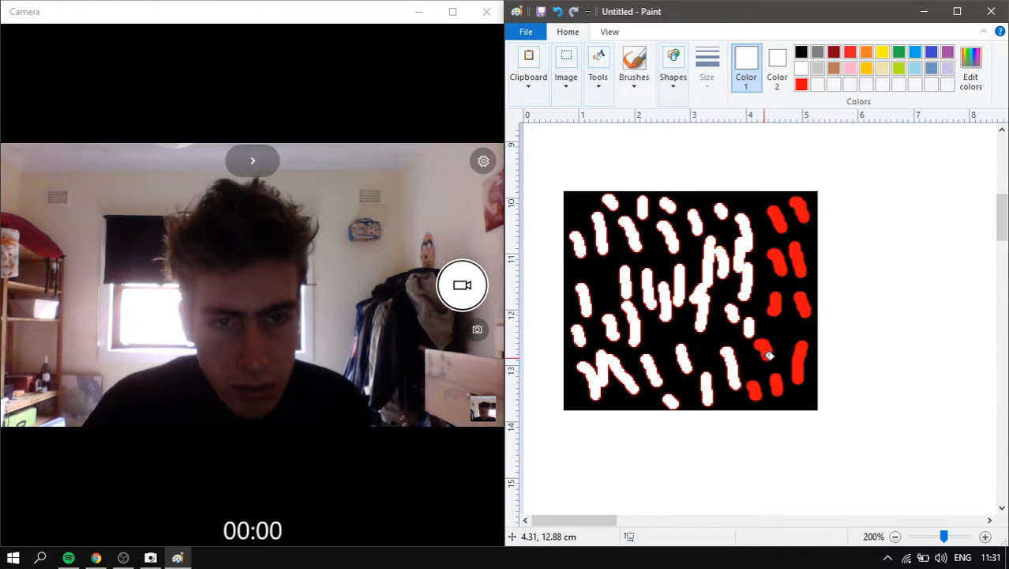
- Turn the remaining right-side red strokes white, up to the top-right corner
{"action": "left_click", "coordinate": [766, 354]}
{"action": "left_click", "coordinate": [757, 387]}
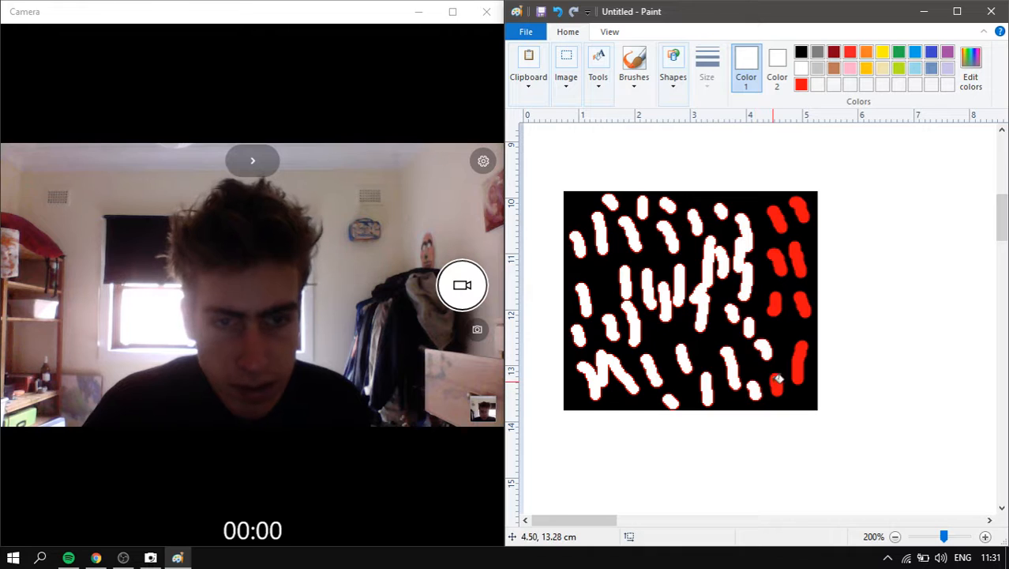
{"action": "left_click", "coordinate": [777, 381]}
{"action": "left_click", "coordinate": [802, 349]}
{"action": "left_click", "coordinate": [781, 304]}
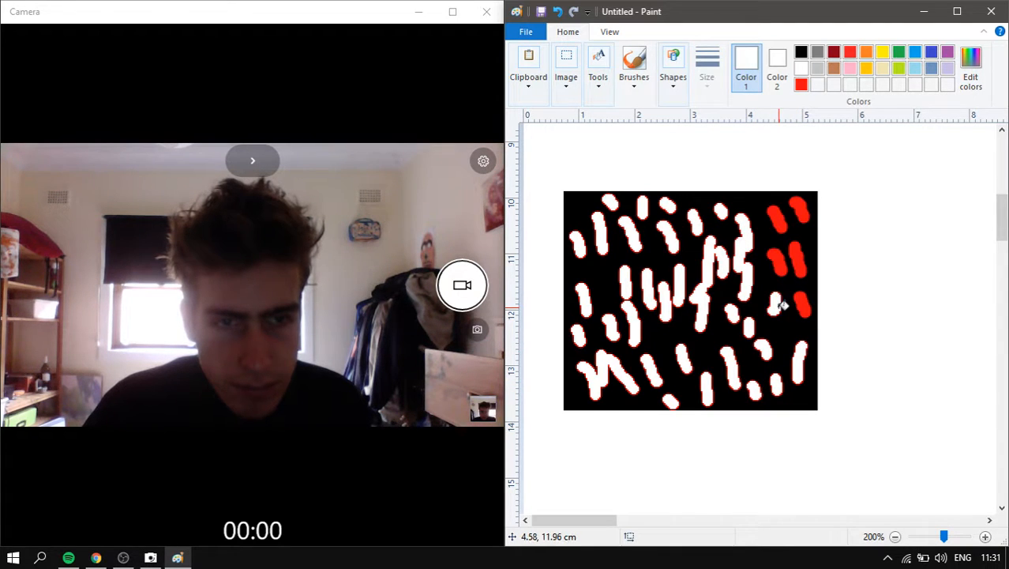
{"action": "left_click", "coordinate": [805, 301]}
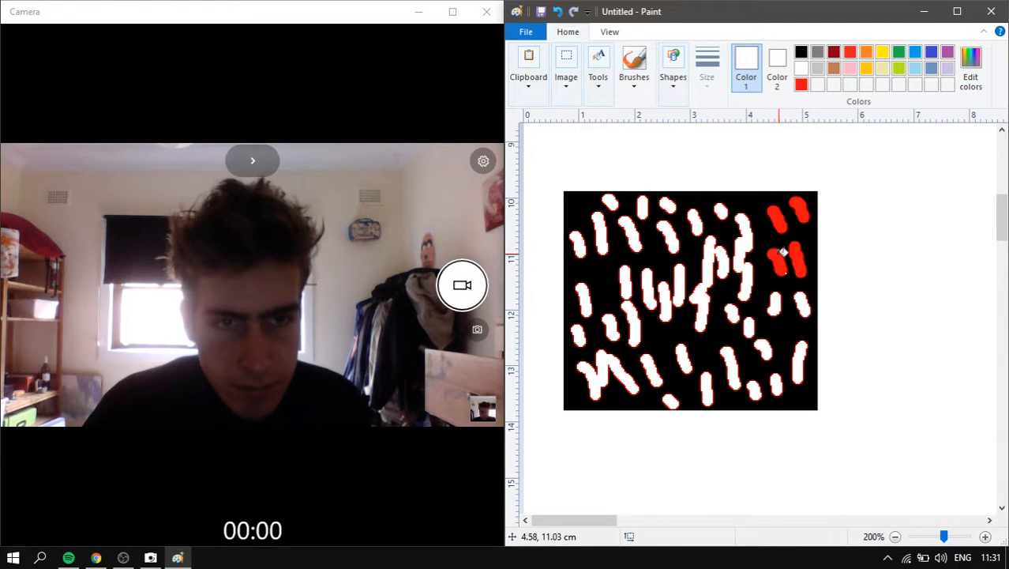
{"action": "left_click", "coordinate": [783, 253]}
{"action": "left_click", "coordinate": [798, 250]}
{"action": "left_click", "coordinate": [776, 213]}
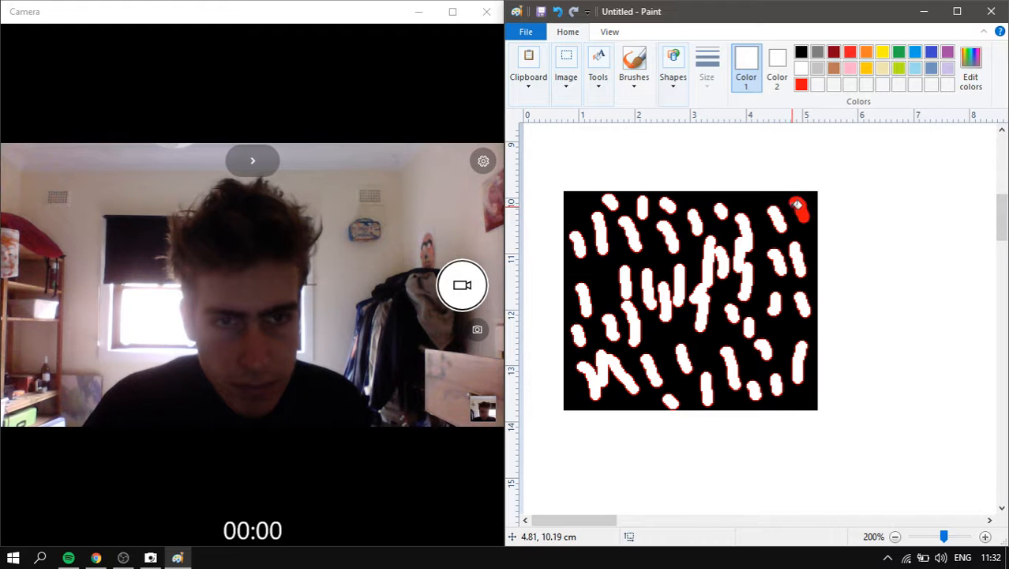
{"action": "left_click", "coordinate": [800, 207]}
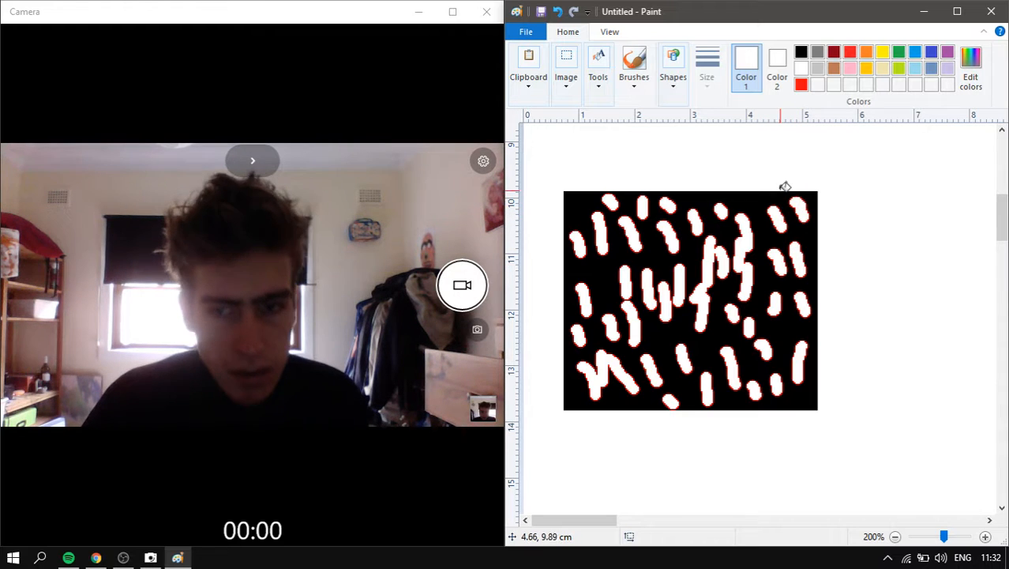
- Switch to the red brush and paint short strokes over the panel's upper left, left and middle
{"action": "left_click", "coordinate": [639, 62]}
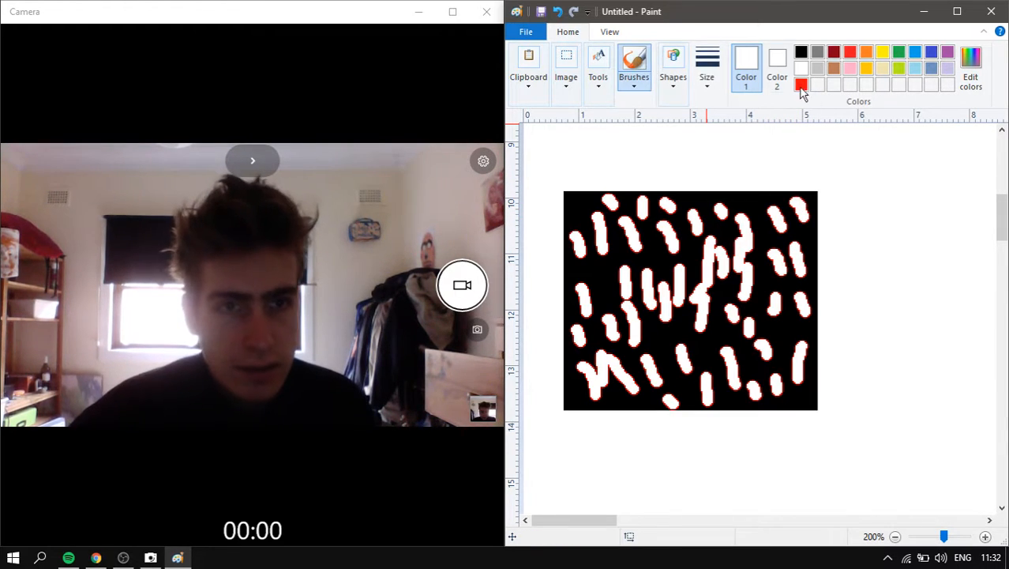
{"action": "left_click", "coordinate": [801, 84]}
{"action": "mouse_move", "coordinate": [627, 225]}
{"action": "left_mouse_down"}
{"action": "mouse_move", "coordinate": [632, 254]}
{"action": "mouse_move", "coordinate": [673, 252]}
{"action": "left_mouse_up"}
{"action": "left_click_drag", "start_coordinate": [710, 223], "coordinate": [720, 246]}
{"action": "left_click_drag", "start_coordinate": [648, 275], "coordinate": [651, 288]}
{"action": "left_click_drag", "start_coordinate": [610, 253], "coordinate": [612, 271]}
{"action": "left_click_drag", "start_coordinate": [607, 298], "coordinate": [606, 322]}
{"action": "left_click_drag", "start_coordinate": [581, 282], "coordinate": [587, 301]}
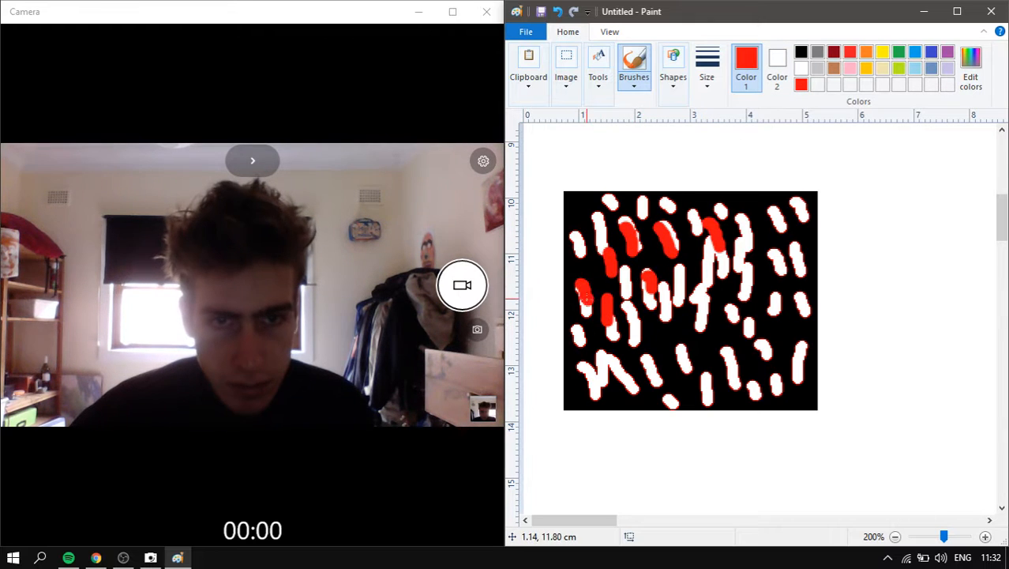
{"action": "left_click_drag", "start_coordinate": [733, 272], "coordinate": [728, 307]}
{"action": "left_click_drag", "start_coordinate": [720, 330], "coordinate": [705, 362]}
{"action": "left_click_drag", "start_coordinate": [681, 299], "coordinate": [676, 355]}
{"action": "mouse_move", "coordinate": [657, 335]}
{"action": "left_mouse_down"}
{"action": "mouse_move", "coordinate": [638, 364]}
{"action": "mouse_move", "coordinate": [636, 322]}
{"action": "mouse_move", "coordinate": [629, 369]}
{"action": "mouse_move", "coordinate": [600, 364]}
{"action": "mouse_move", "coordinate": [606, 376]}
{"action": "mouse_move", "coordinate": [571, 385]}
{"action": "left_mouse_up"}
- Add red strokes across the lower part, right side, top and right edge
{"action": "left_click_drag", "start_coordinate": [704, 360], "coordinate": [684, 401]}
{"action": "mouse_move", "coordinate": [787, 354]}
{"action": "left_mouse_down"}
{"action": "mouse_move", "coordinate": [748, 352]}
{"action": "mouse_move", "coordinate": [735, 401]}
{"action": "left_mouse_up"}
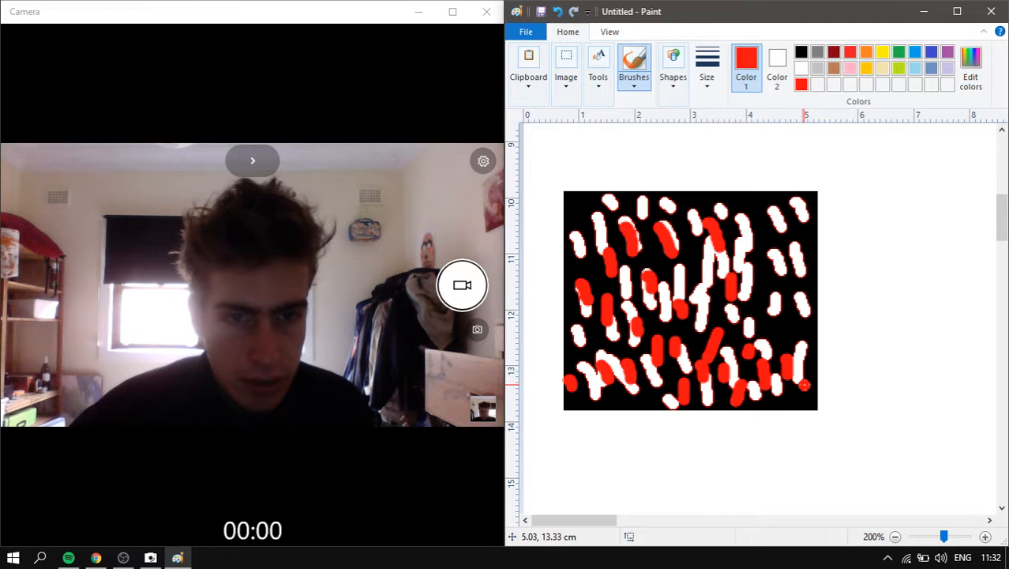
{"action": "mouse_move", "coordinate": [790, 314]}
{"action": "left_mouse_down"}
{"action": "mouse_move", "coordinate": [792, 323]}
{"action": "mouse_move", "coordinate": [755, 312]}
{"action": "left_mouse_up"}
{"action": "mouse_move", "coordinate": [774, 269]}
{"action": "left_mouse_down"}
{"action": "mouse_move", "coordinate": [779, 288]}
{"action": "mouse_move", "coordinate": [802, 262]}
{"action": "left_mouse_up"}
{"action": "mouse_move", "coordinate": [756, 211]}
{"action": "left_mouse_down"}
{"action": "mouse_move", "coordinate": [753, 244]}
{"action": "mouse_move", "coordinate": [720, 214]}
{"action": "mouse_move", "coordinate": [737, 205]}
{"action": "left_mouse_up"}
{"action": "left_click_drag", "start_coordinate": [592, 204], "coordinate": [593, 235]}
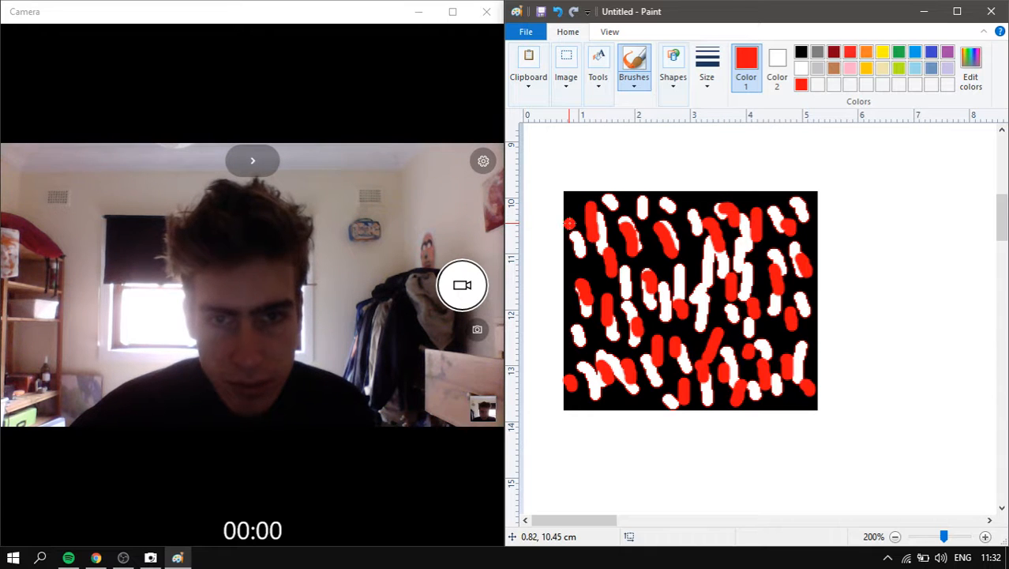
{"action": "left_click_drag", "start_coordinate": [678, 197], "coordinate": [694, 233]}
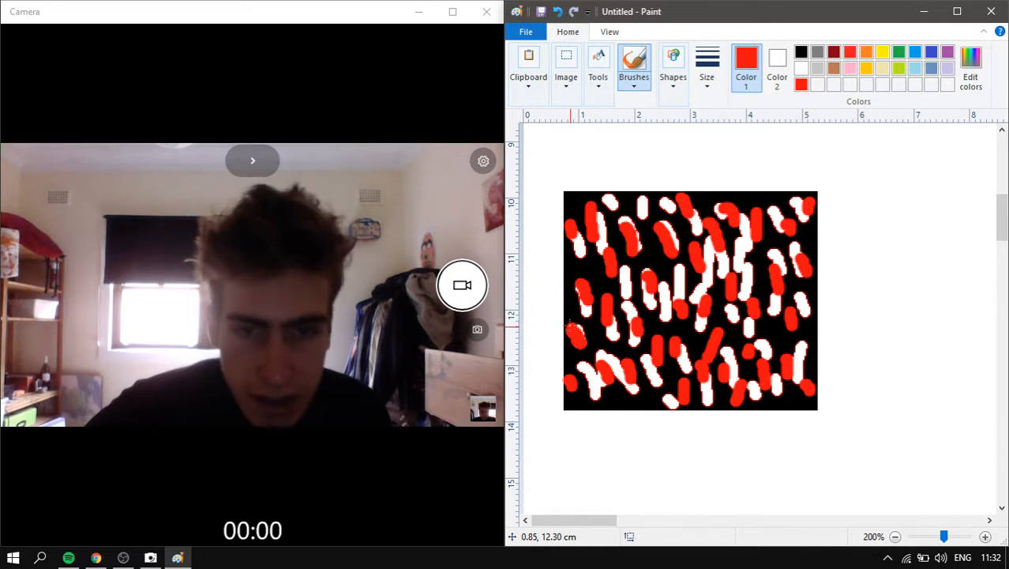
{"action": "left_click_drag", "start_coordinate": [599, 400], "coordinate": [597, 397]}
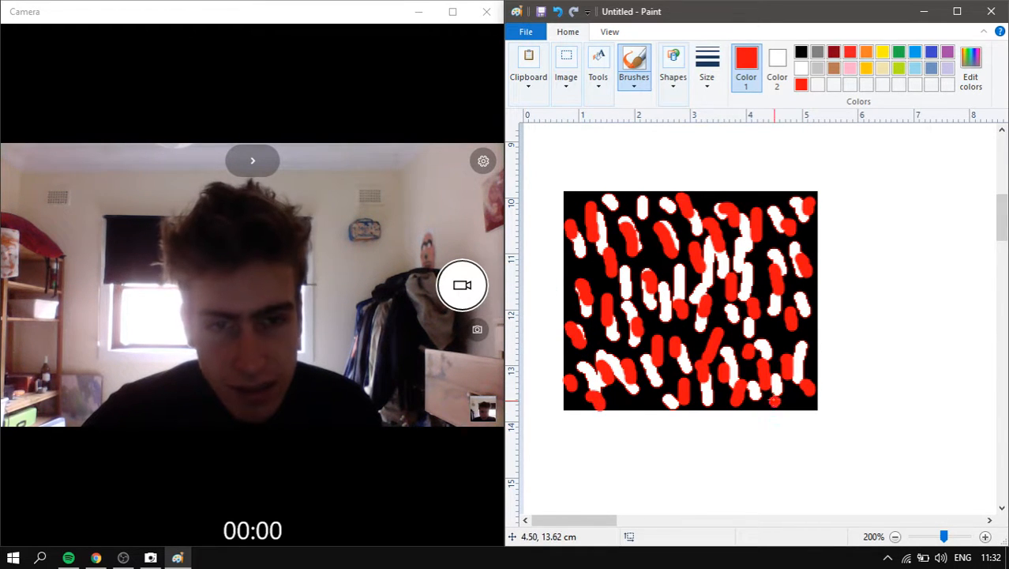
{"action": "left_click_drag", "start_coordinate": [822, 331], "coordinate": [817, 374]}
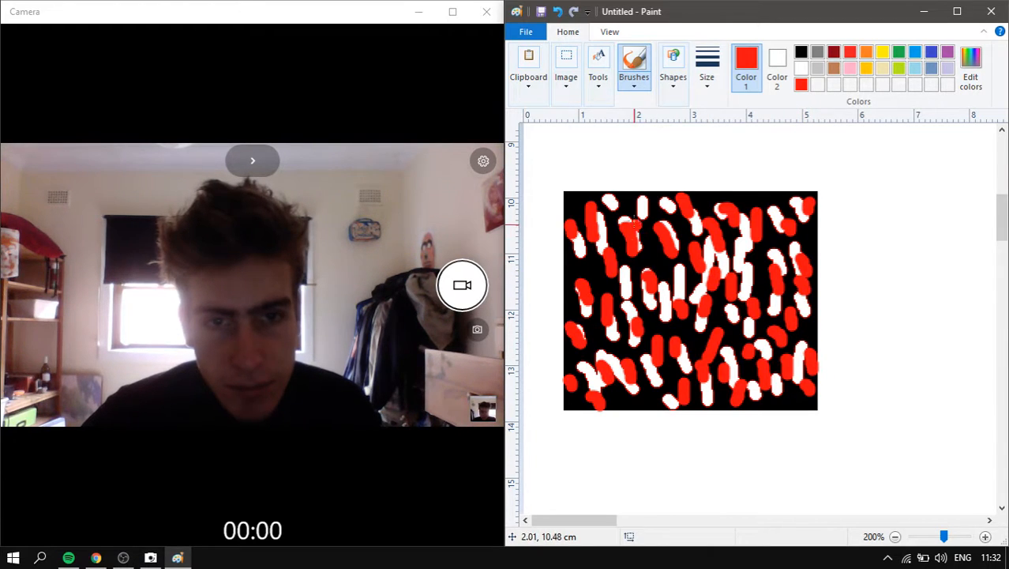
- Switch to the Fill tool in white and whiten the top-left, left-edge and lower-left red strokes
{"action": "left_click", "coordinate": [598, 70]}
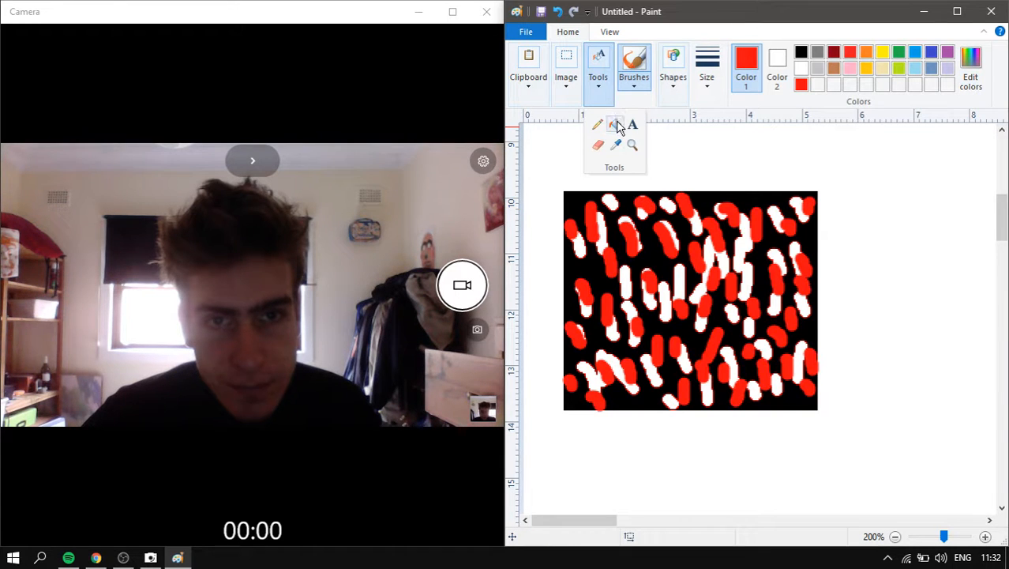
{"action": "left_click", "coordinate": [615, 125]}
{"action": "left_click", "coordinate": [802, 69]}
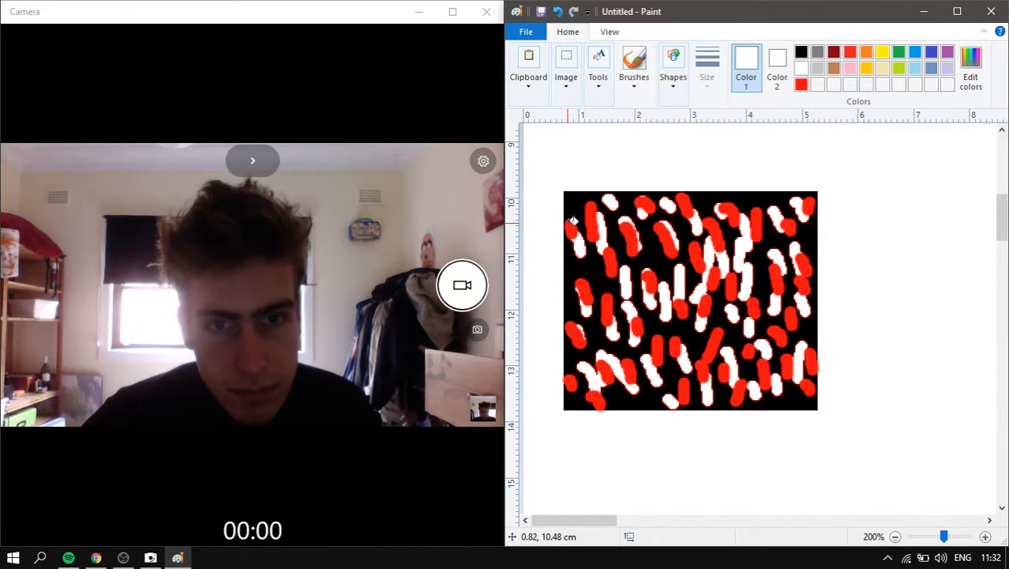
{"action": "left_click", "coordinate": [597, 210]}
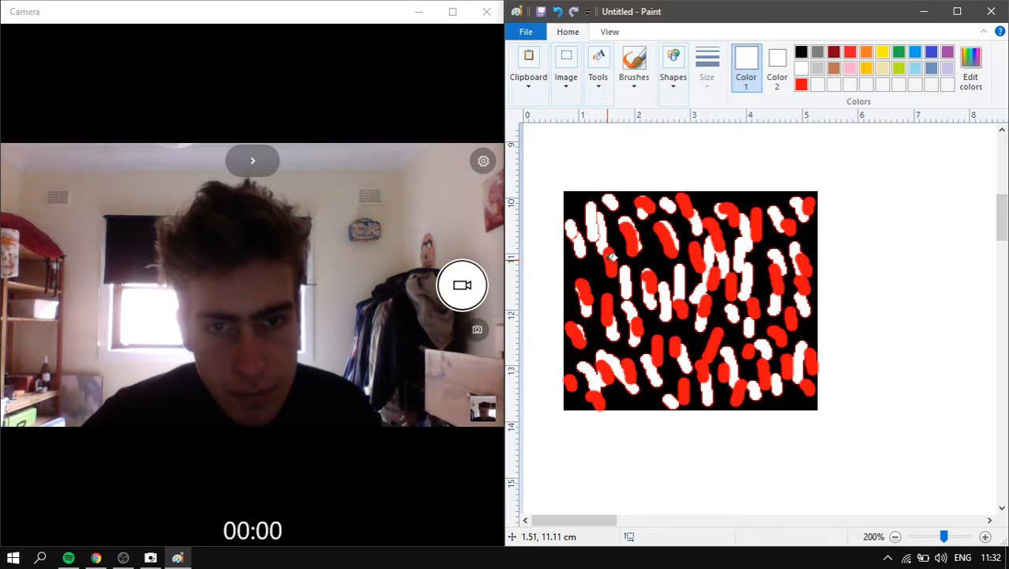
{"action": "left_click", "coordinate": [582, 288]}
{"action": "left_click", "coordinate": [577, 330]}
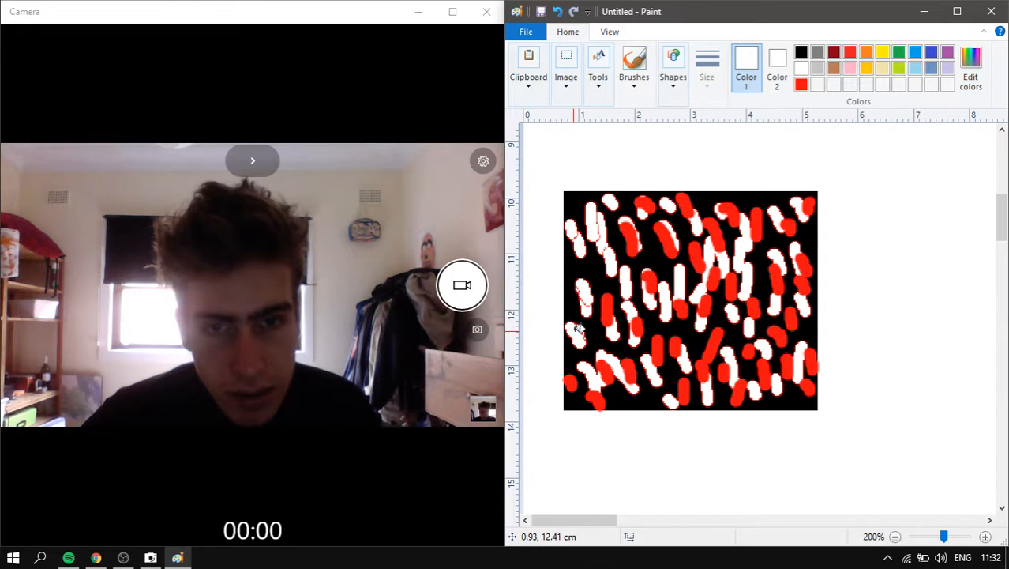
{"action": "left_click", "coordinate": [612, 298]}
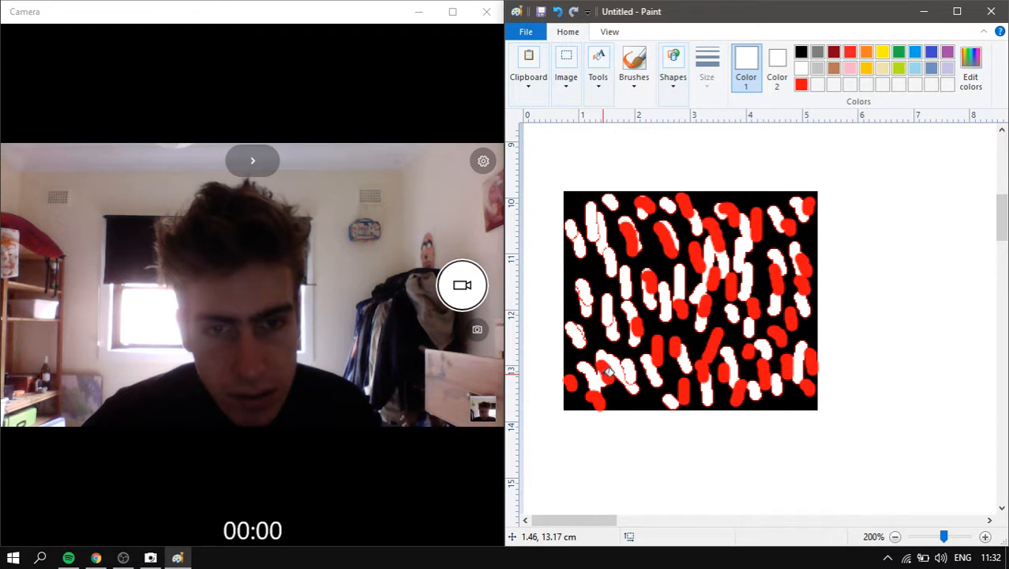
{"action": "left_click", "coordinate": [578, 385]}
{"action": "left_click", "coordinate": [594, 399]}
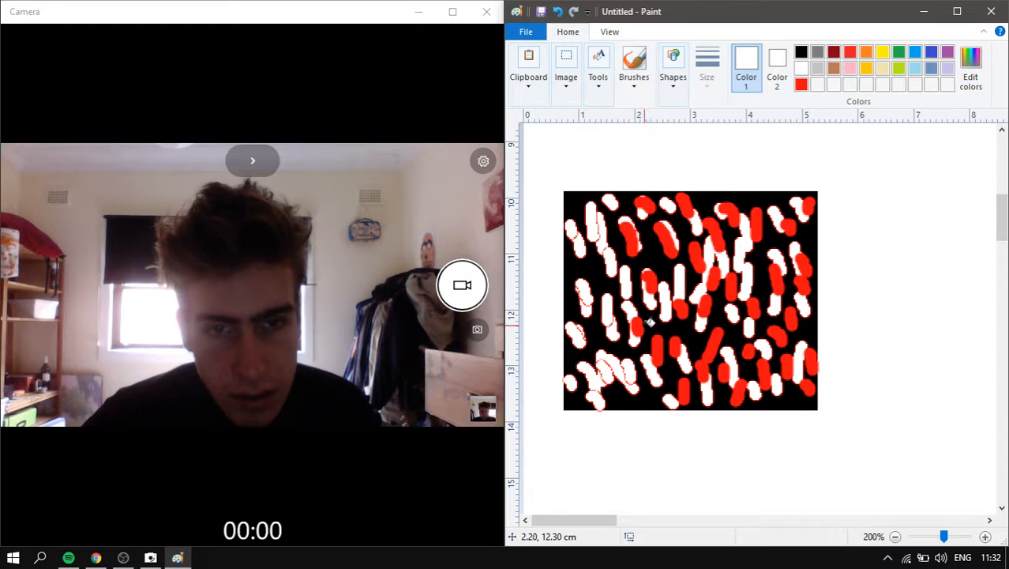
- Turn the upper-middle and upper-right red strokes white
{"action": "left_click", "coordinate": [654, 281]}
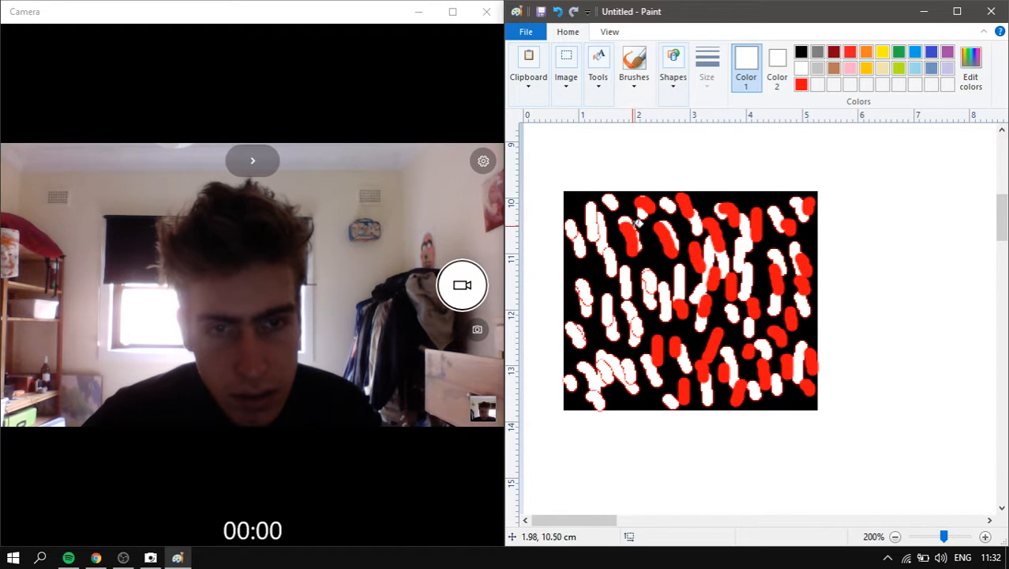
{"action": "left_click", "coordinate": [636, 229]}
{"action": "left_click", "coordinate": [649, 205]}
{"action": "left_click", "coordinate": [669, 235]}
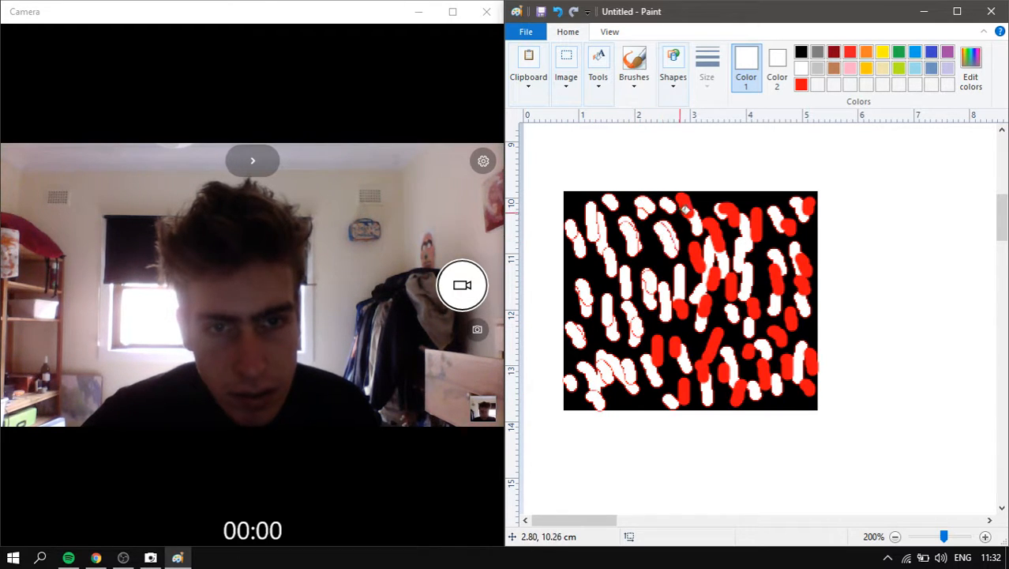
{"action": "left_click", "coordinate": [683, 204]}
{"action": "left_click", "coordinate": [708, 269]}
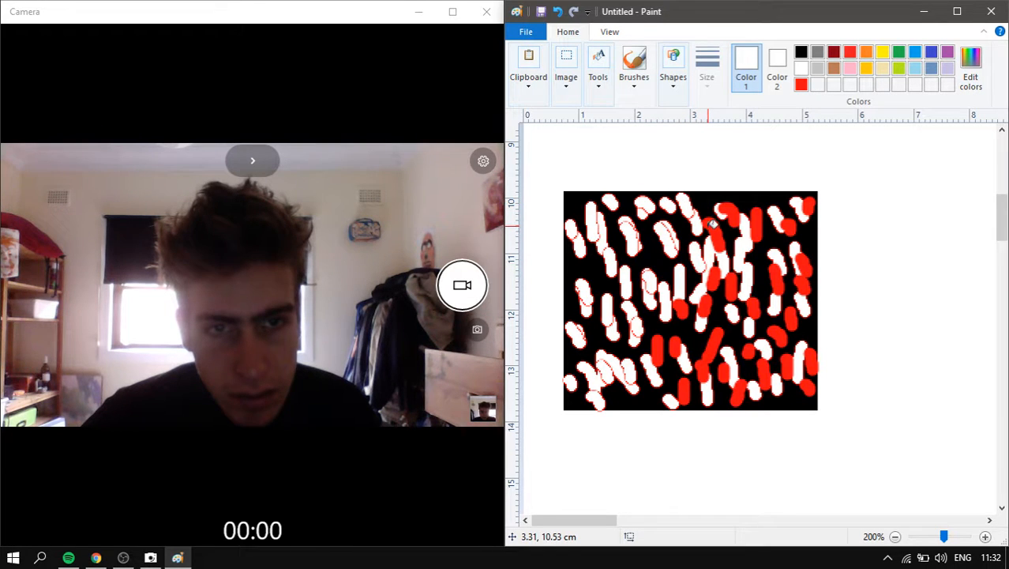
{"action": "left_click", "coordinate": [711, 234]}
{"action": "left_click", "coordinate": [728, 211]}
{"action": "left_click", "coordinate": [756, 221]}
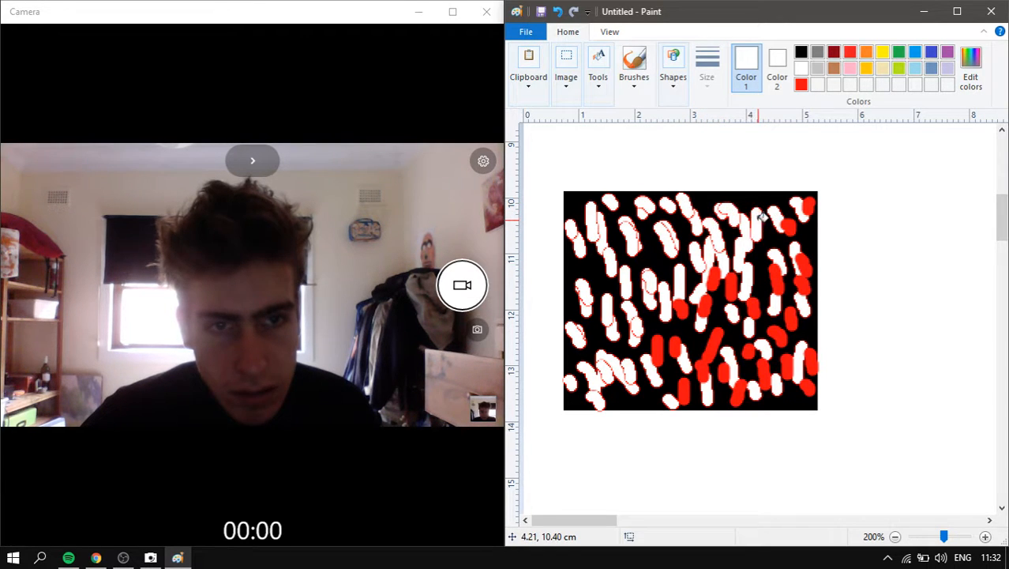
{"action": "left_click", "coordinate": [794, 221]}
{"action": "left_click", "coordinate": [808, 207]}
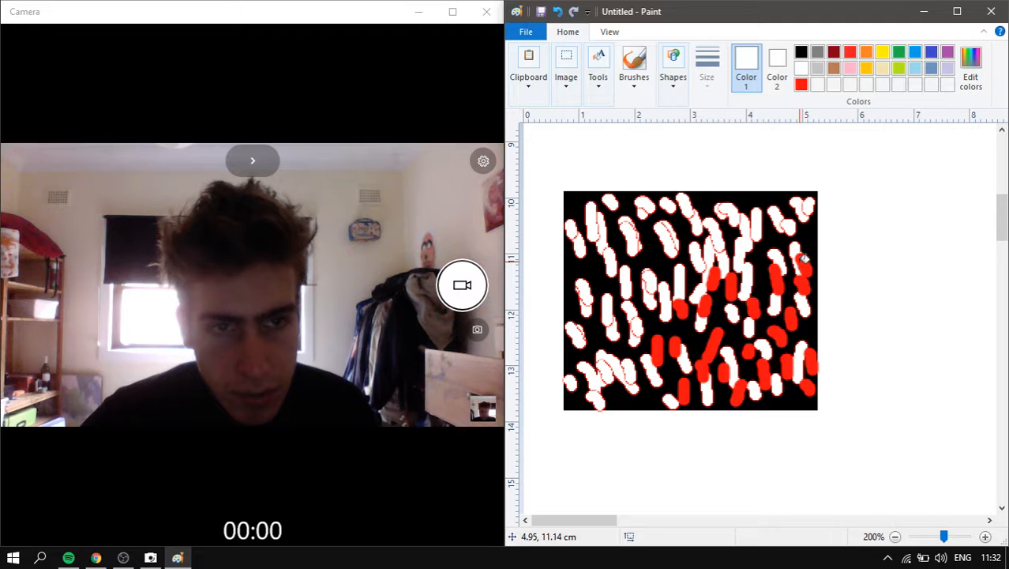
- Fill the right-edge, central and lower-middle red strokes with white
{"action": "left_click", "coordinate": [804, 263]}
{"action": "left_click", "coordinate": [776, 272]}
{"action": "left_click", "coordinate": [756, 306]}
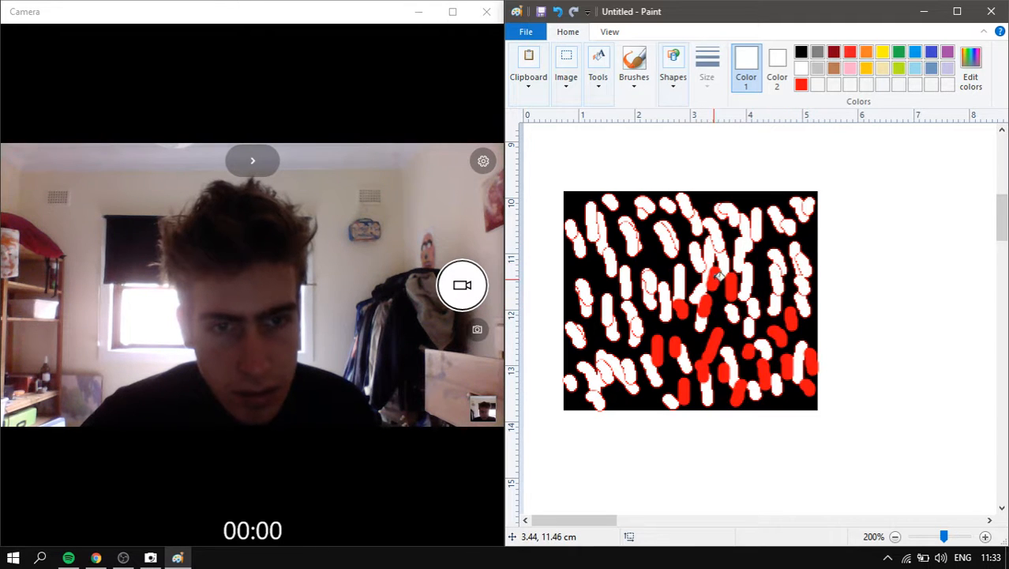
{"action": "left_click", "coordinate": [730, 283]}
{"action": "left_click", "coordinate": [703, 305]}
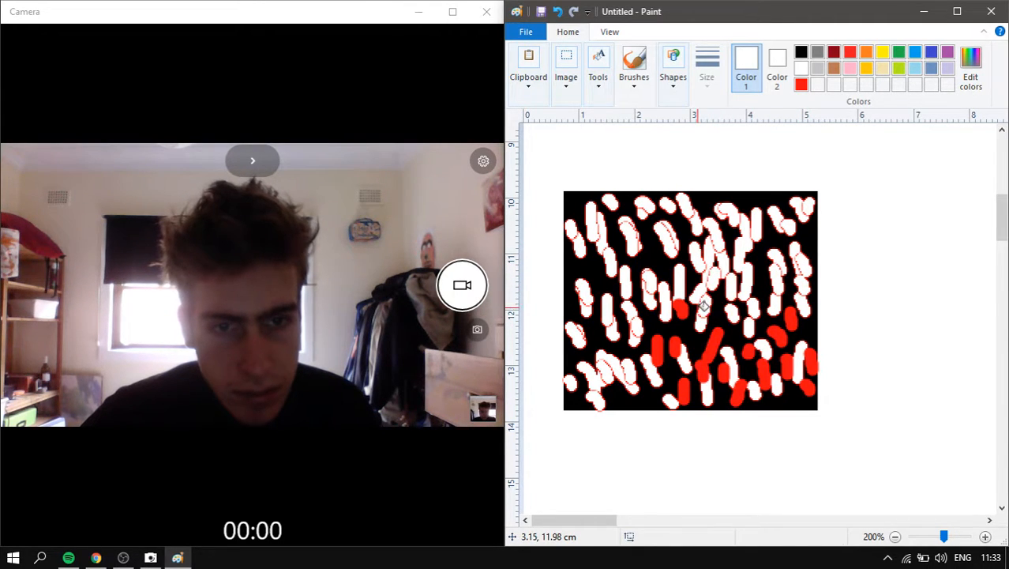
{"action": "left_click", "coordinate": [658, 348]}
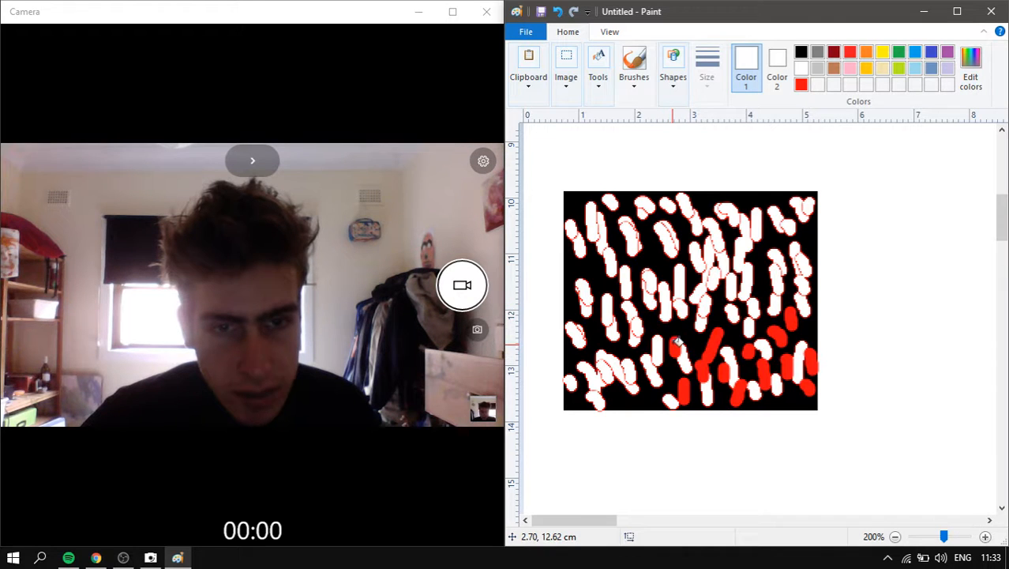
{"action": "left_click", "coordinate": [676, 347]}
{"action": "left_click", "coordinate": [684, 389]}
{"action": "left_click", "coordinate": [714, 357]}
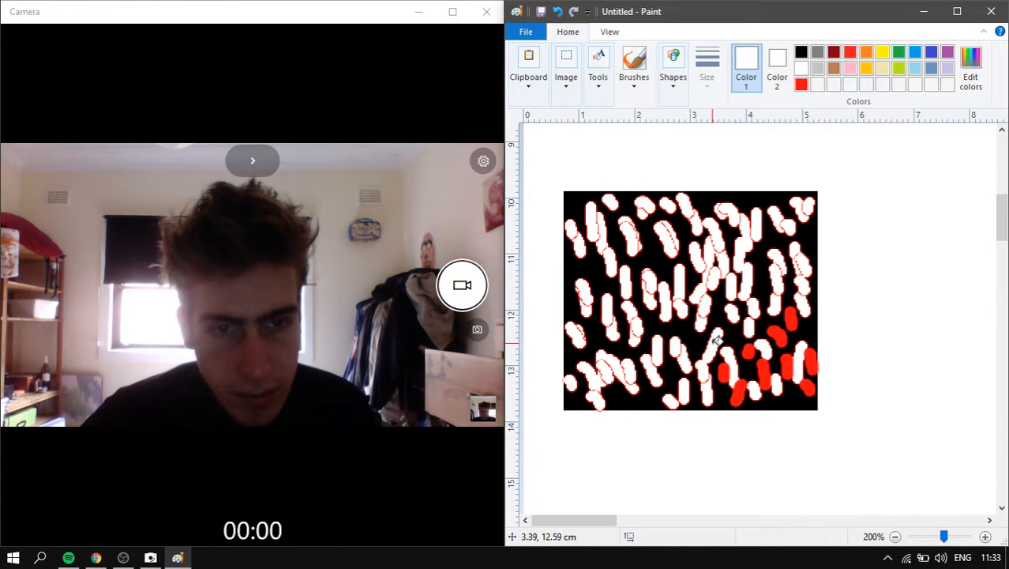
- Whiten the last red strokes at the panel's lower right
{"action": "left_click", "coordinate": [732, 375]}
{"action": "left_click", "coordinate": [741, 387]}
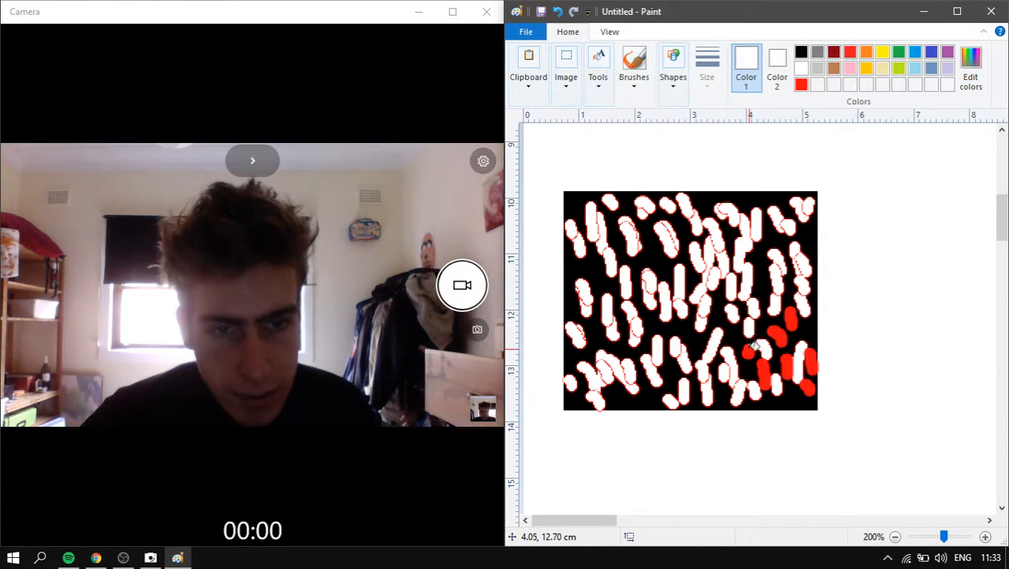
{"action": "left_click", "coordinate": [769, 362]}
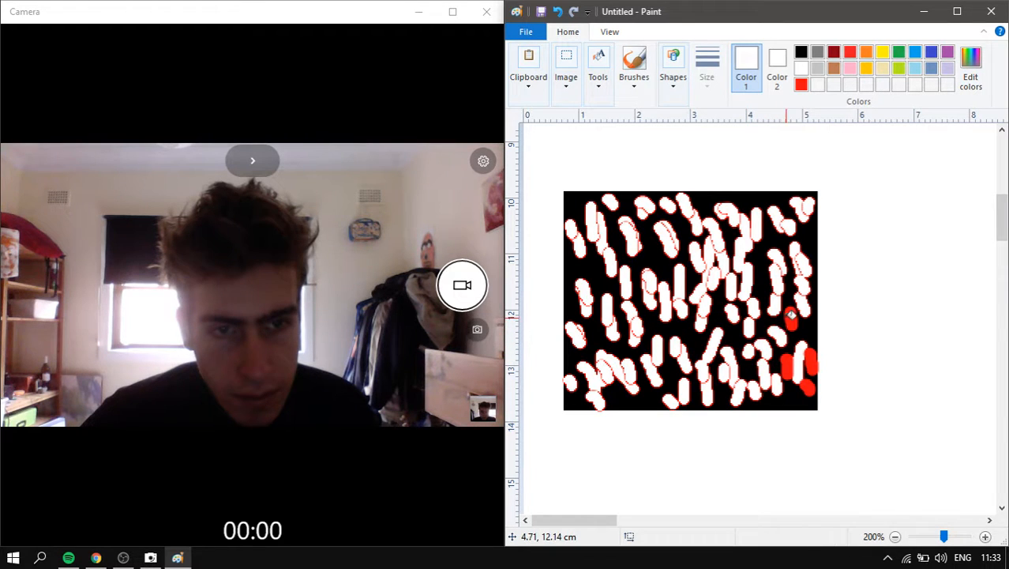
{"action": "left_click", "coordinate": [790, 315]}
{"action": "left_click", "coordinate": [794, 360]}
{"action": "left_click", "coordinate": [817, 360]}
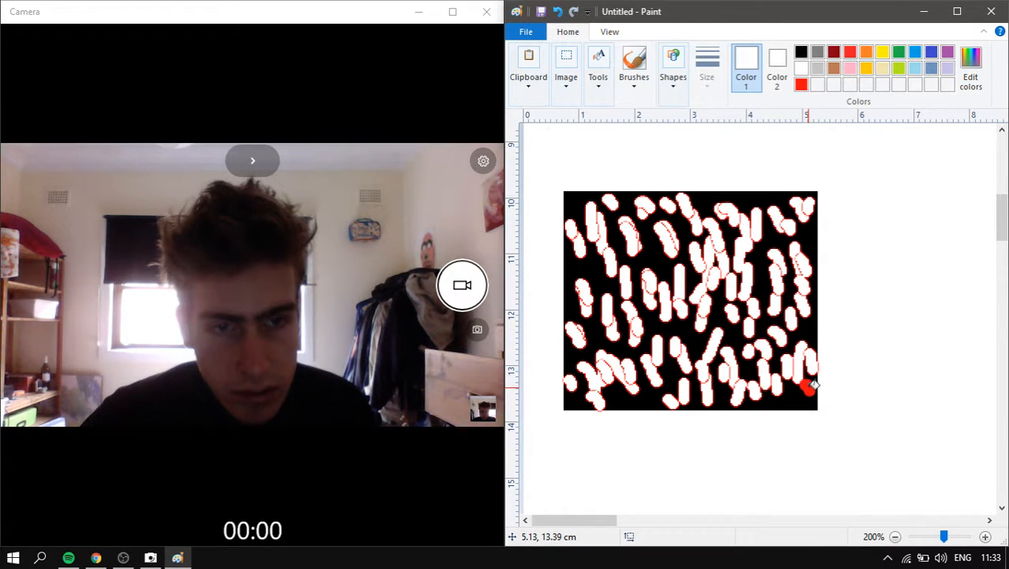
{"action": "left_click", "coordinate": [812, 383]}
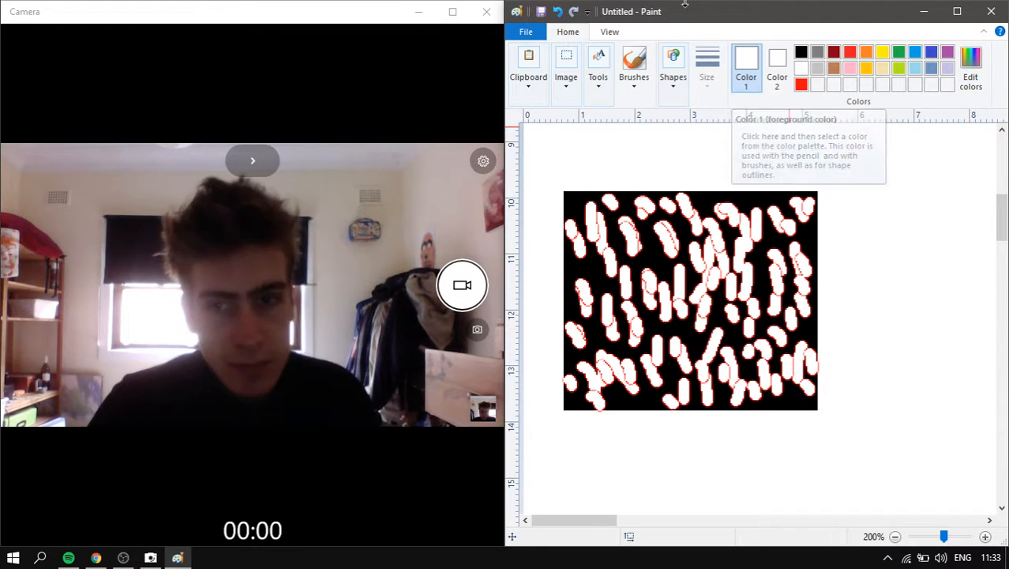
- Pick a red brush of medium thickness and paint short strokes on the pattern's left side
{"action": "left_click", "coordinate": [634, 67]}
{"action": "left_click", "coordinate": [802, 84]}
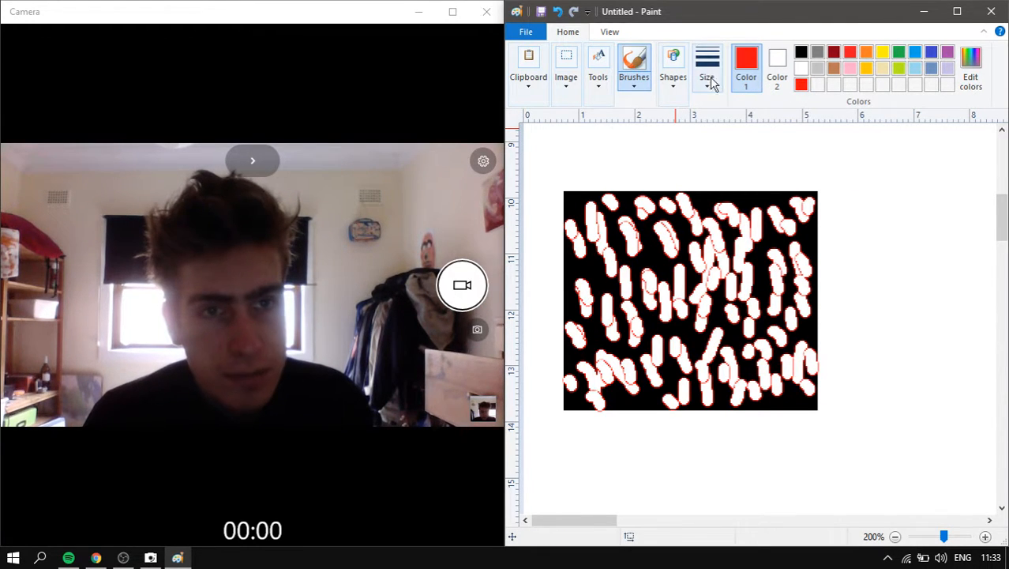
{"action": "left_click", "coordinate": [707, 67]}
{"action": "left_click", "coordinate": [740, 146]}
{"action": "left_click", "coordinate": [601, 260]}
{"action": "mouse_move", "coordinate": [599, 260]}
{"action": "left_mouse_down"}
{"action": "mouse_move", "coordinate": [591, 282]}
{"action": "mouse_move", "coordinate": [608, 282]}
{"action": "mouse_move", "coordinate": [602, 294]}
{"action": "mouse_move", "coordinate": [567, 276]}
{"action": "left_mouse_up"}
{"action": "left_click_drag", "start_coordinate": [570, 290], "coordinate": [571, 307]}
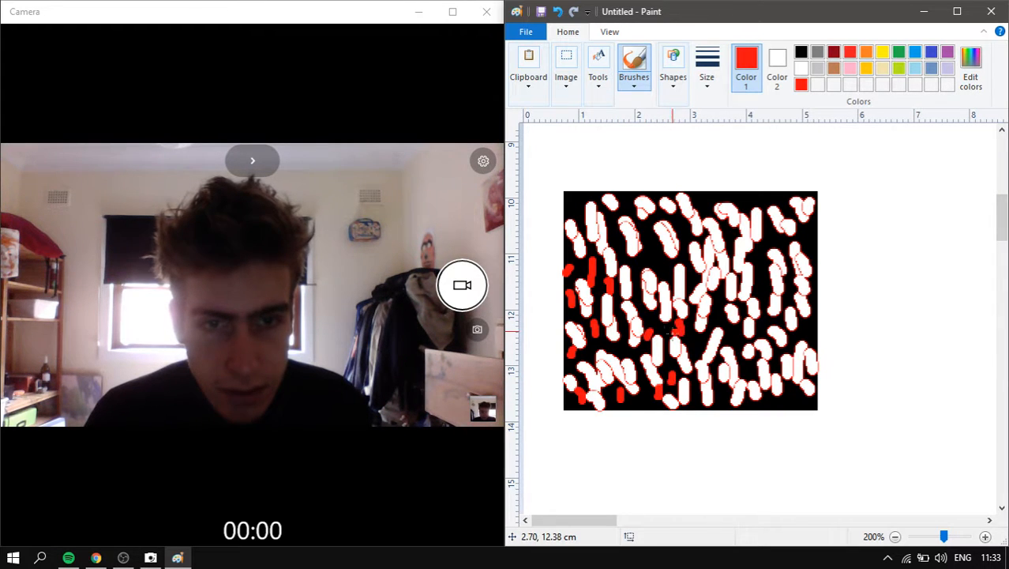
- Scatter more short red strokes across the pattern's middle, bottom, right and top
{"action": "left_click_drag", "start_coordinate": [636, 274], "coordinate": [635, 281]}
{"action": "mouse_move", "coordinate": [622, 322]}
{"action": "left_mouse_down"}
{"action": "mouse_move", "coordinate": [623, 341]}
{"action": "mouse_move", "coordinate": [589, 352]}
{"action": "left_mouse_up"}
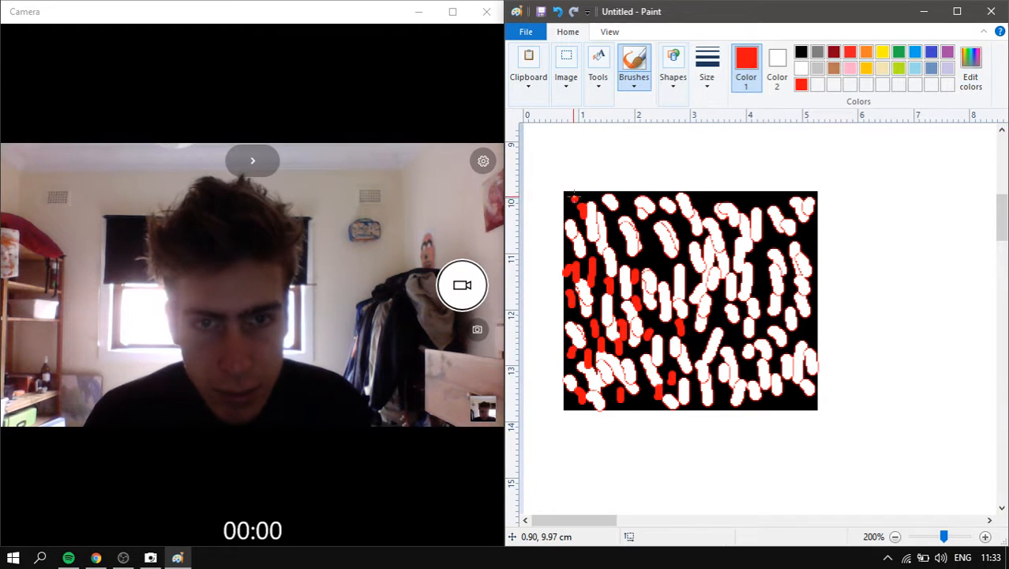
{"action": "left_click_drag", "start_coordinate": [574, 199], "coordinate": [567, 210]}
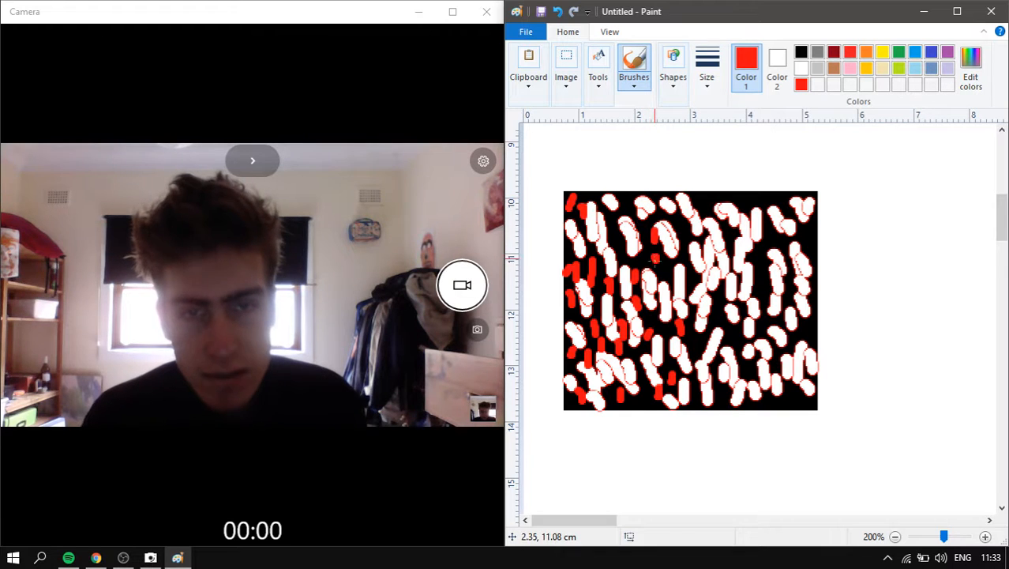
{"action": "mouse_move", "coordinate": [620, 242]}
{"action": "left_mouse_down"}
{"action": "mouse_move", "coordinate": [624, 253]}
{"action": "mouse_move", "coordinate": [620, 229]}
{"action": "left_mouse_up"}
{"action": "left_click_drag", "start_coordinate": [694, 278], "coordinate": [694, 289]}
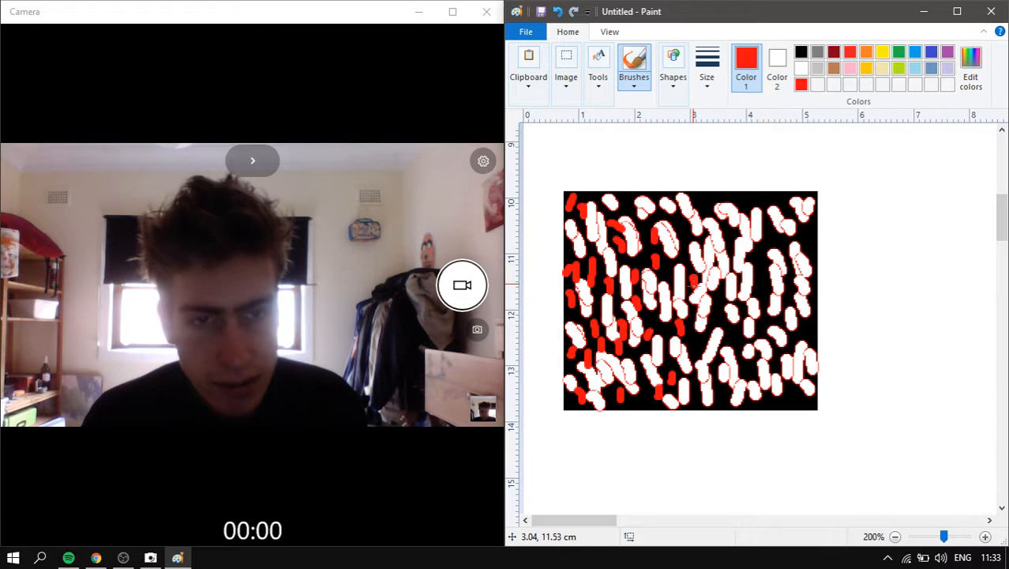
{"action": "left_click_drag", "start_coordinate": [697, 330], "coordinate": [696, 344]}
{"action": "left_click_drag", "start_coordinate": [710, 382], "coordinate": [731, 400]}
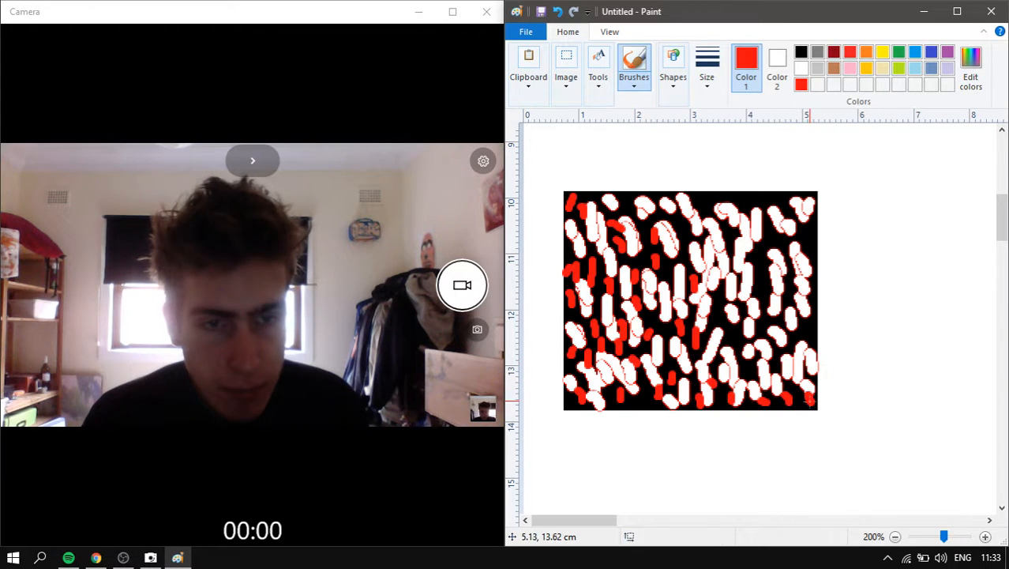
{"action": "left_click_drag", "start_coordinate": [793, 346], "coordinate": [794, 356]}
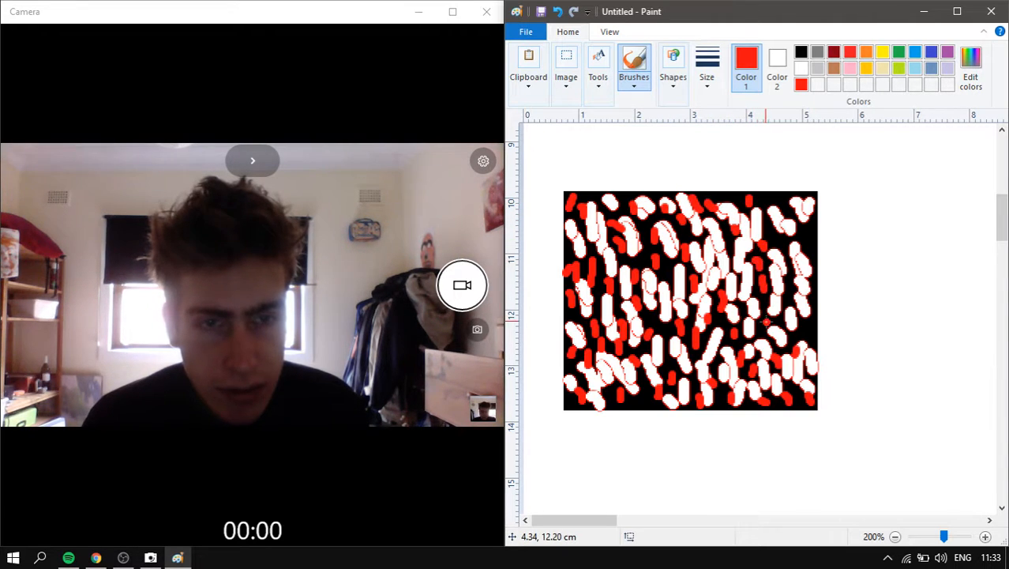
{"action": "left_click_drag", "start_coordinate": [788, 315], "coordinate": [789, 330]}
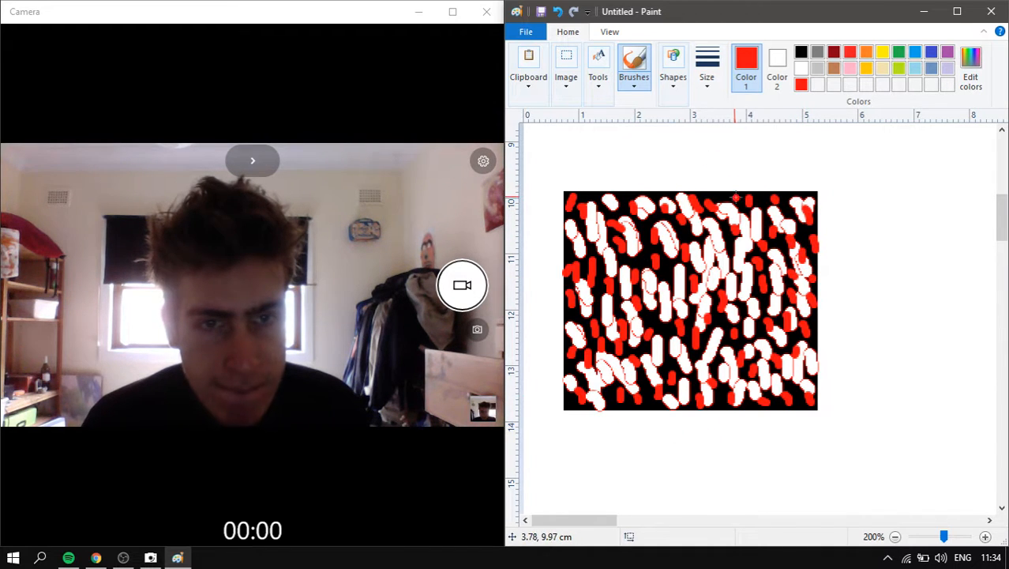
{"action": "left_click_drag", "start_coordinate": [736, 197], "coordinate": [736, 206]}
- Switch to the thickest brush in white and paint over the top-left red blob
{"action": "left_click", "coordinate": [715, 81]}
{"action": "left_click", "coordinate": [747, 199]}
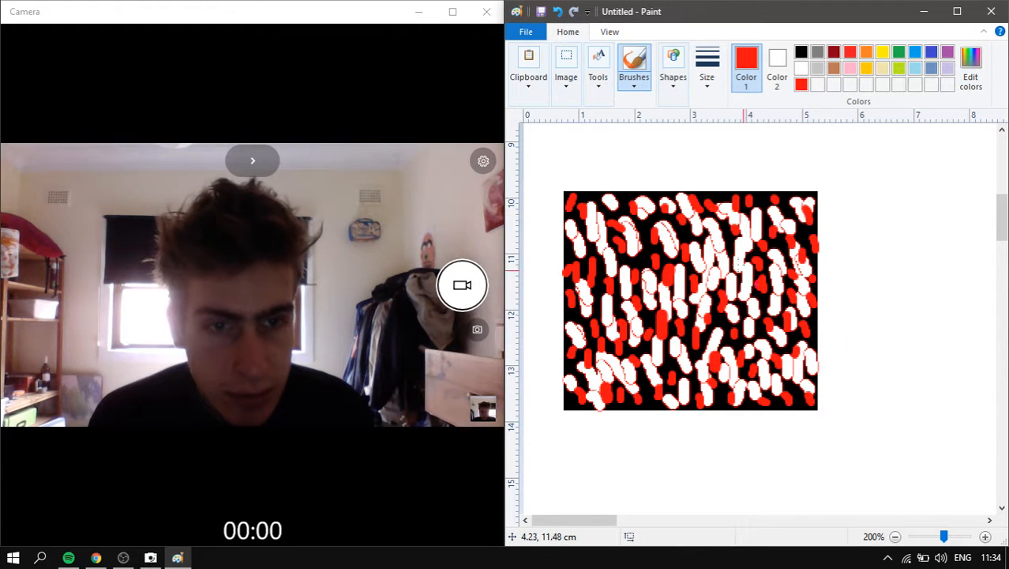
{"action": "left_click", "coordinate": [608, 101]}
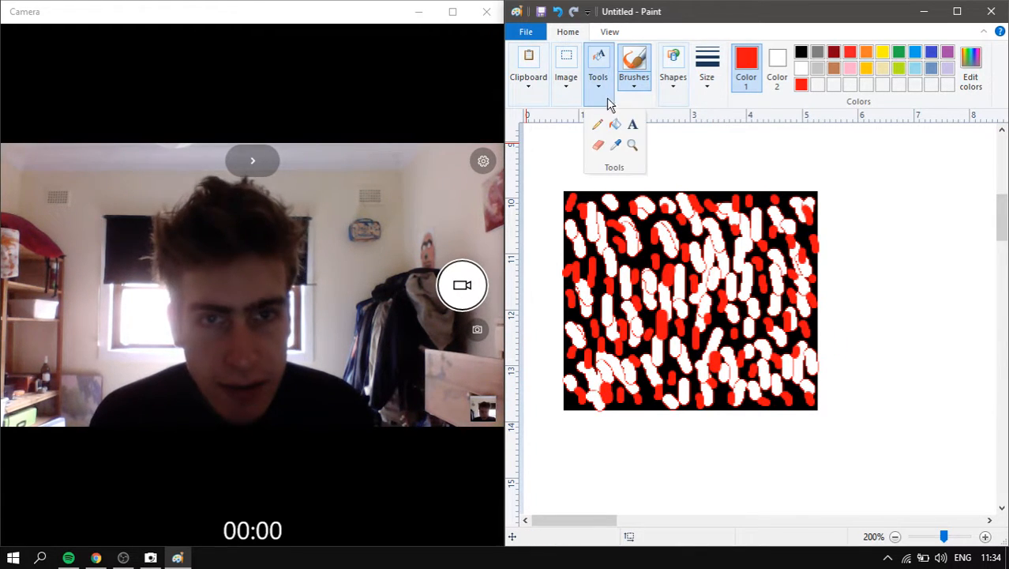
{"action": "left_click", "coordinate": [801, 68]}
{"action": "left_click_drag", "start_coordinate": [576, 193], "coordinate": [588, 210]}
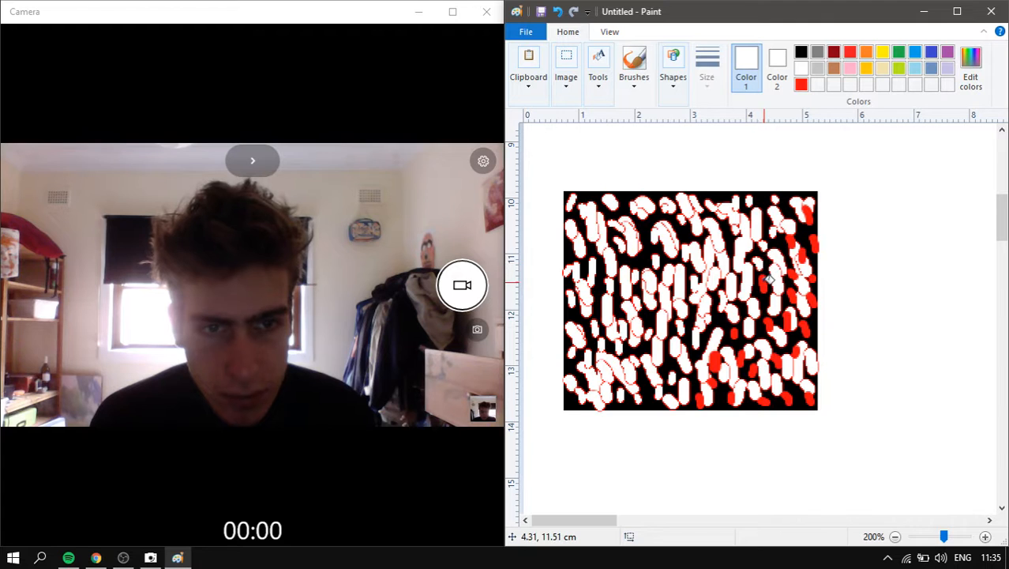
- Fill the red blob in the pattern's lower middle with white
{"action": "left_click", "coordinate": [719, 361]}
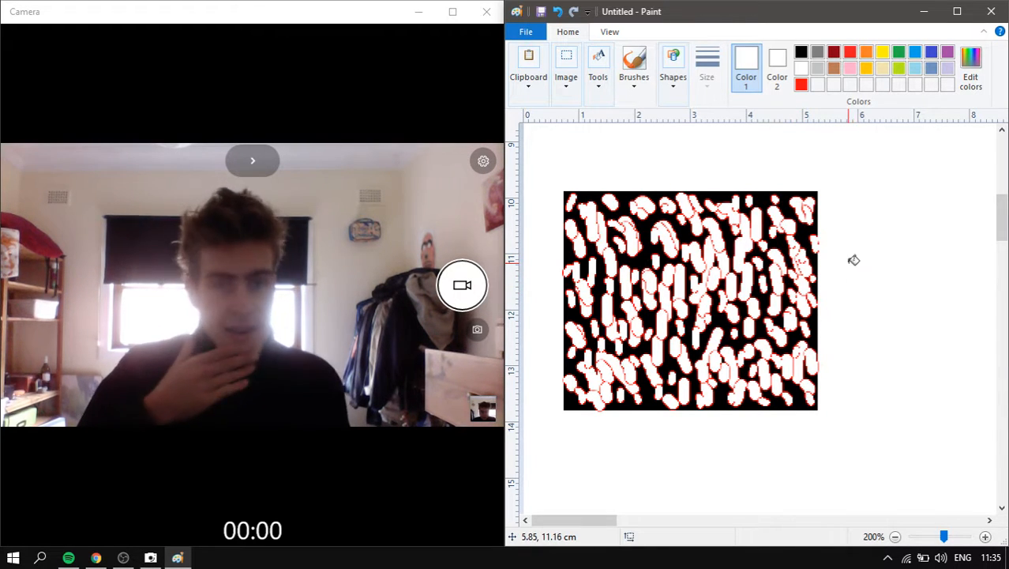
- Cut the rectangle-selected pattern tile and drop it into the middle of the figure's body
{"action": "left_click", "coordinate": [566, 79]}
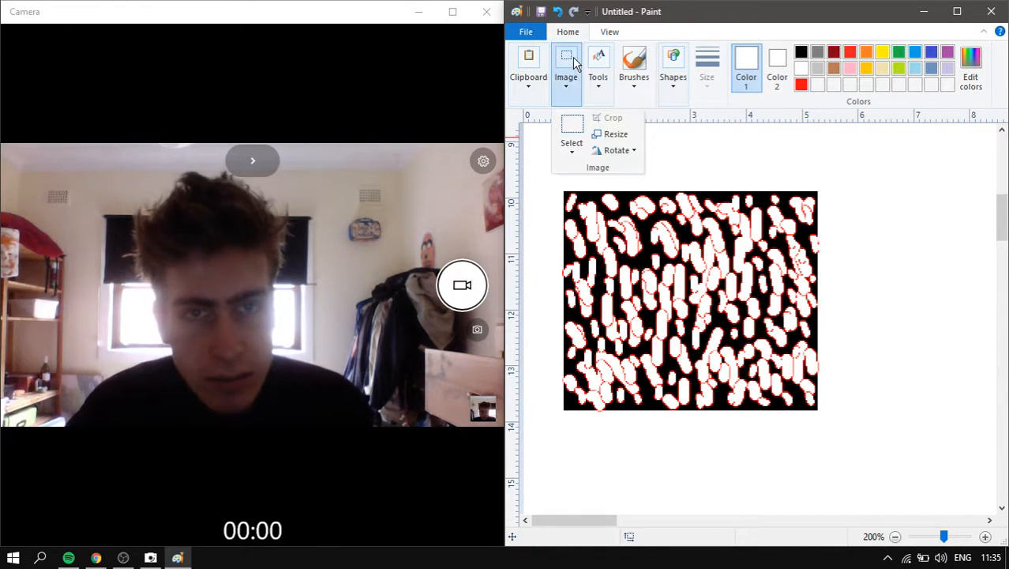
{"action": "left_click", "coordinate": [575, 127]}
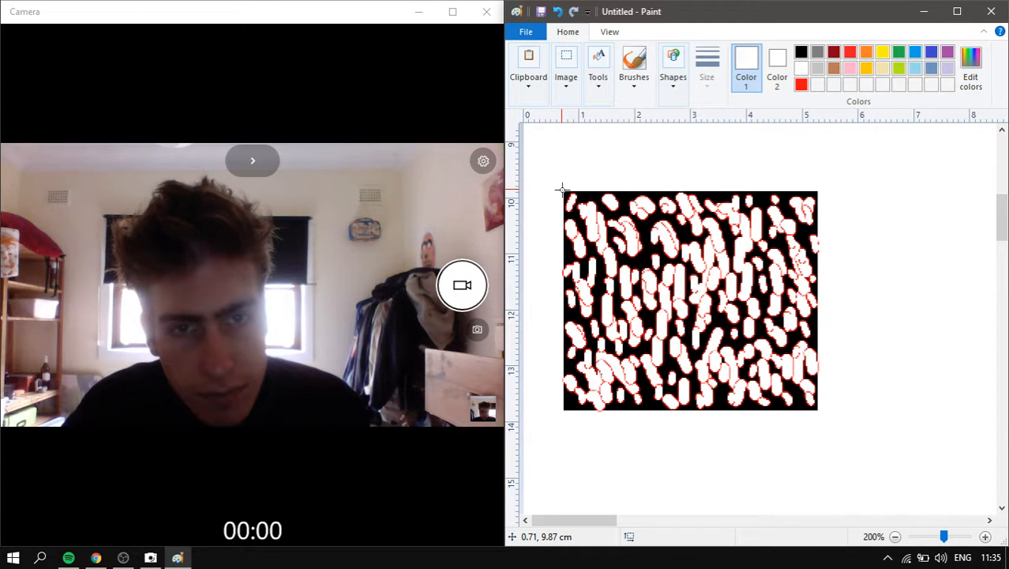
{"action": "left_click_drag", "start_coordinate": [563, 189], "coordinate": [816, 410]}
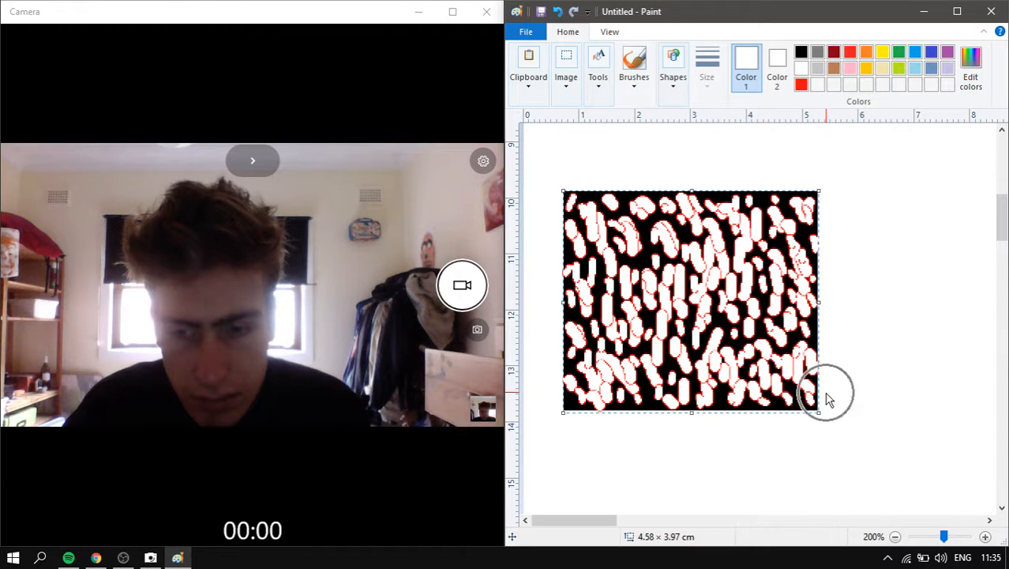
{"action": "key", "text": "Delete"}
{"action": "key", "text": "ctrl+z"}
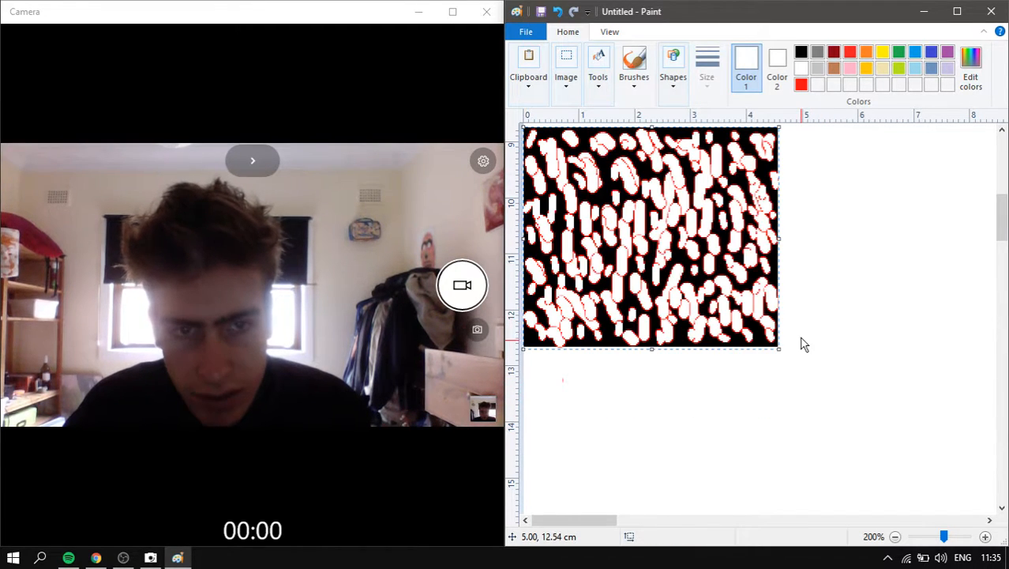
{"action": "scroll", "coordinate": [804, 329], "scroll_direction": "down", "scroll_amount": 2}
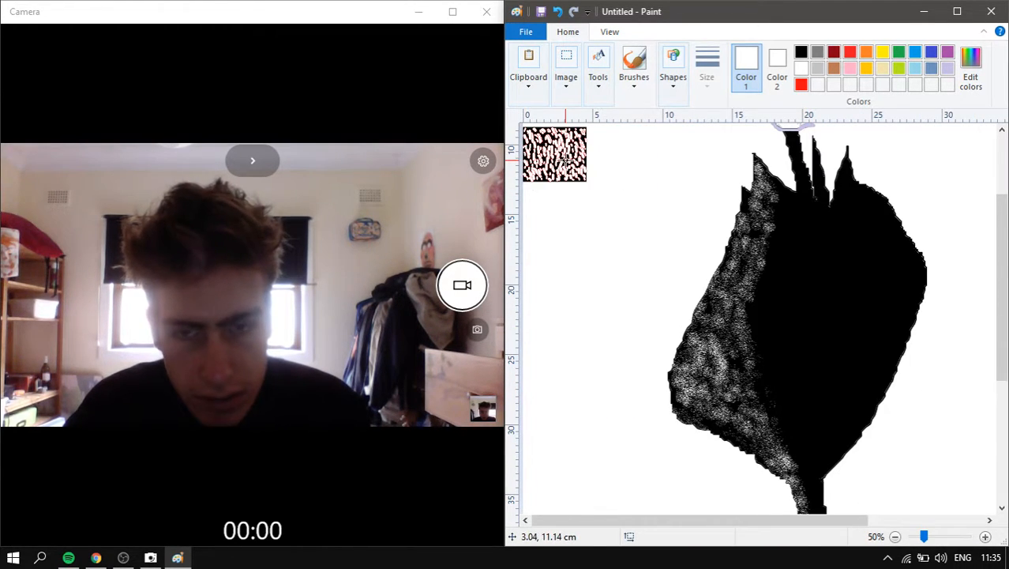
{"action": "key", "text": "Delete"}
{"action": "scroll", "coordinate": [635, 196], "scroll_direction": "down", "scroll_amount": 1}
{"action": "key", "text": "ctrl+z"}
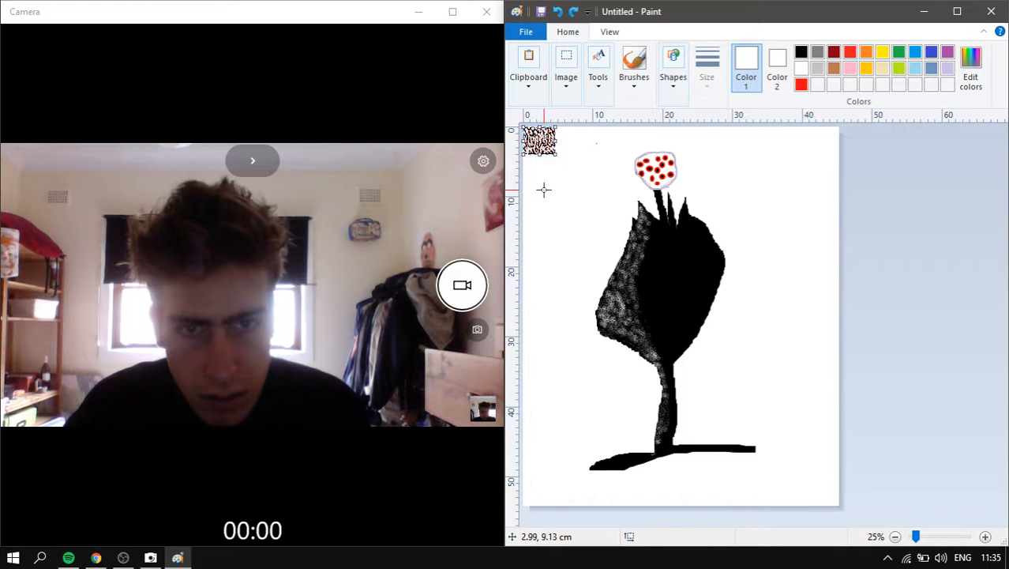
{"action": "left_click_drag", "start_coordinate": [545, 146], "coordinate": [700, 300]}
- Paste a copy of the pattern tile and place it above the enlarged tile
{"action": "scroll", "coordinate": [775, 317], "scroll_direction": "up", "scroll_amount": 1}
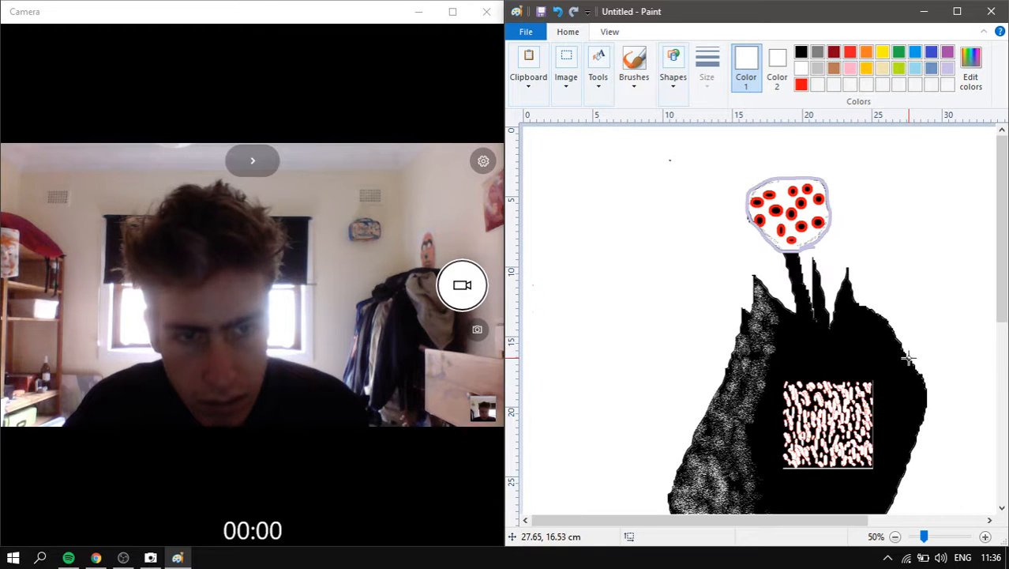
{"action": "scroll", "coordinate": [850, 347], "scroll_direction": "up", "scroll_amount": 1}
{"action": "mouse_move", "coordinate": [658, 521]}
{"action": "left_mouse_down"}
{"action": "mouse_move", "coordinate": [872, 491]}
{"action": "mouse_move", "coordinate": [827, 466]}
{"action": "left_mouse_up"}
{"action": "scroll", "coordinate": [791, 387], "scroll_direction": "down", "scroll_amount": 2}
{"action": "key", "text": "ctrl+v"}
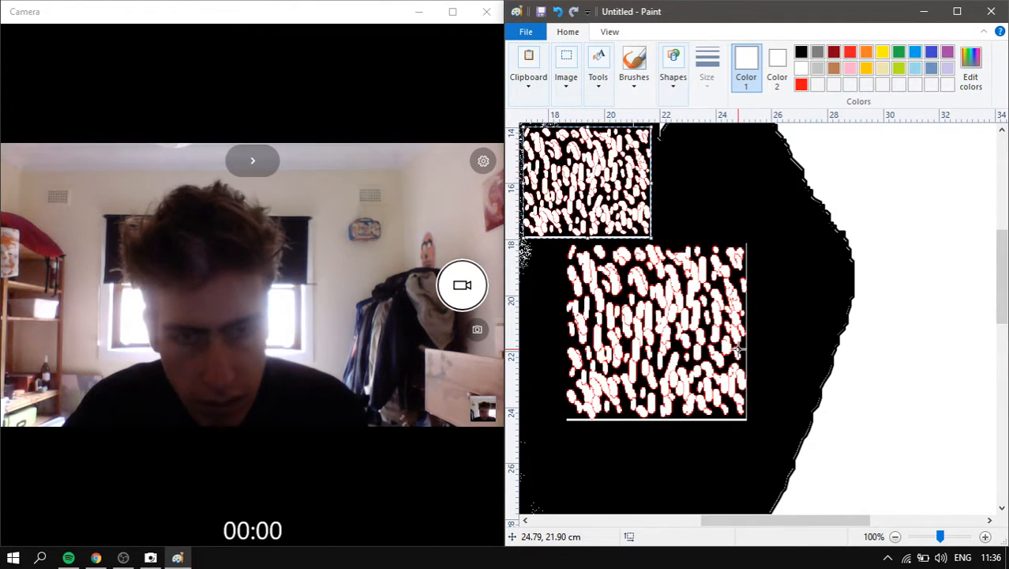
{"action": "left_click_drag", "start_coordinate": [582, 198], "coordinate": [678, 205]}
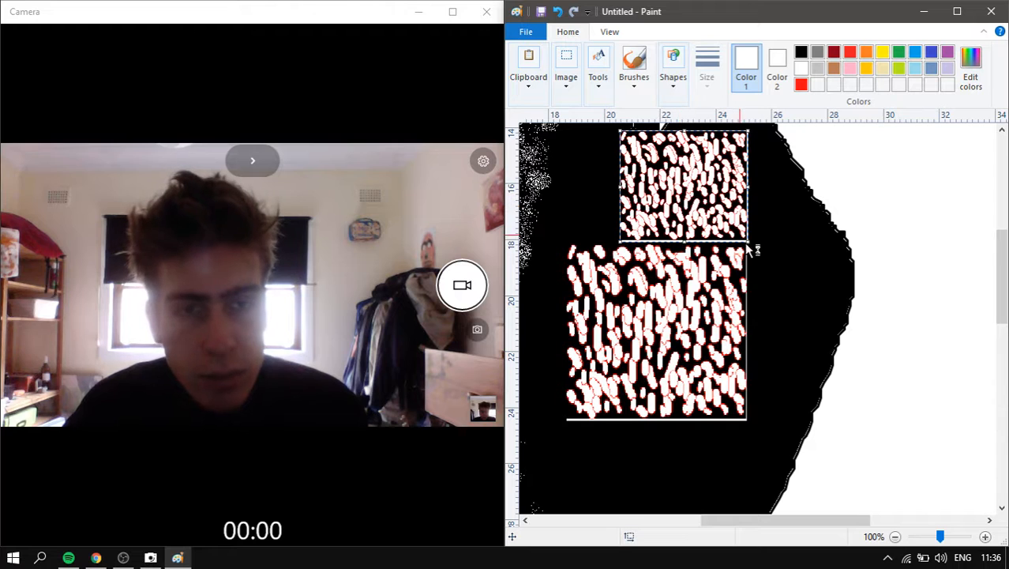
- Paste another copy and line it up directly below the large tile
{"action": "key", "text": "ctrl+v"}
{"action": "left_click_drag", "start_coordinate": [563, 197], "coordinate": [612, 483]}
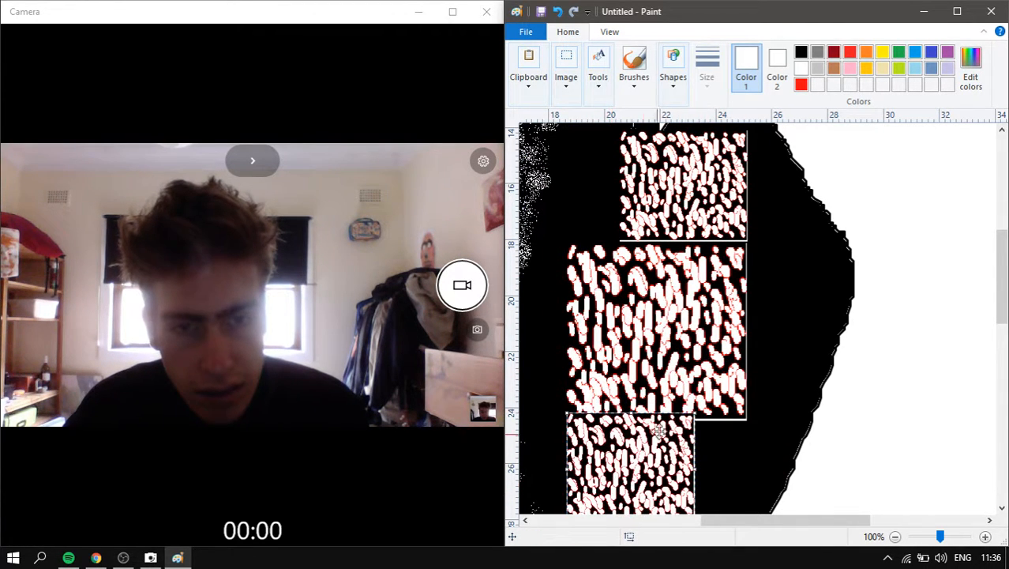
{"action": "scroll", "coordinate": [680, 391], "scroll_direction": "down", "scroll_amount": 3}
{"action": "left_click_drag", "start_coordinate": [649, 377], "coordinate": [749, 375]}
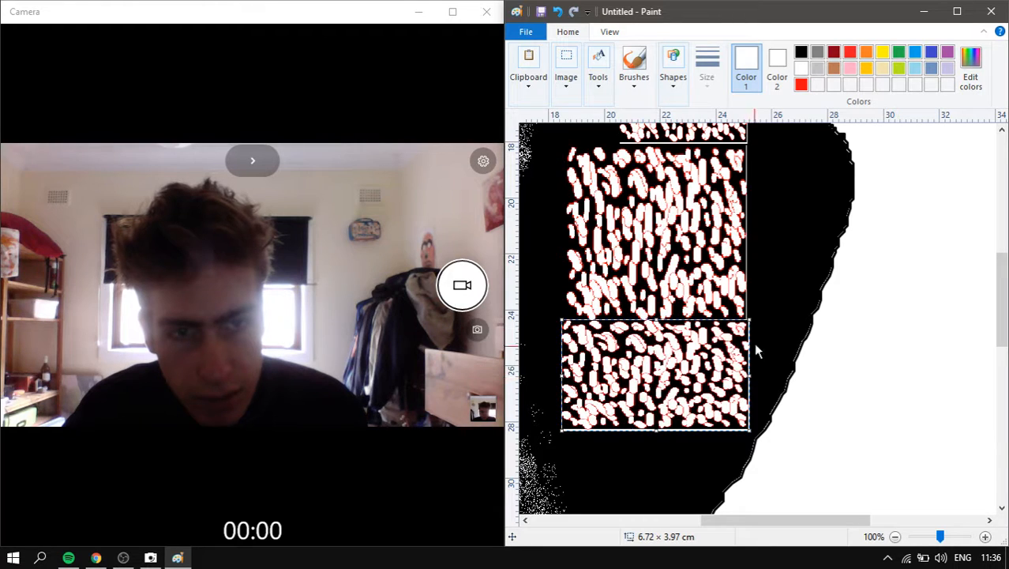
{"action": "left_click", "coordinate": [785, 276]}
- Paste a third copy, narrow it to the column's width and set it on the column
{"action": "scroll", "coordinate": [784, 275], "scroll_direction": "down", "scroll_amount": 1, "text": "ctrl"}
{"action": "scroll", "coordinate": [750, 281], "scroll_direction": "up", "scroll_amount": 3}
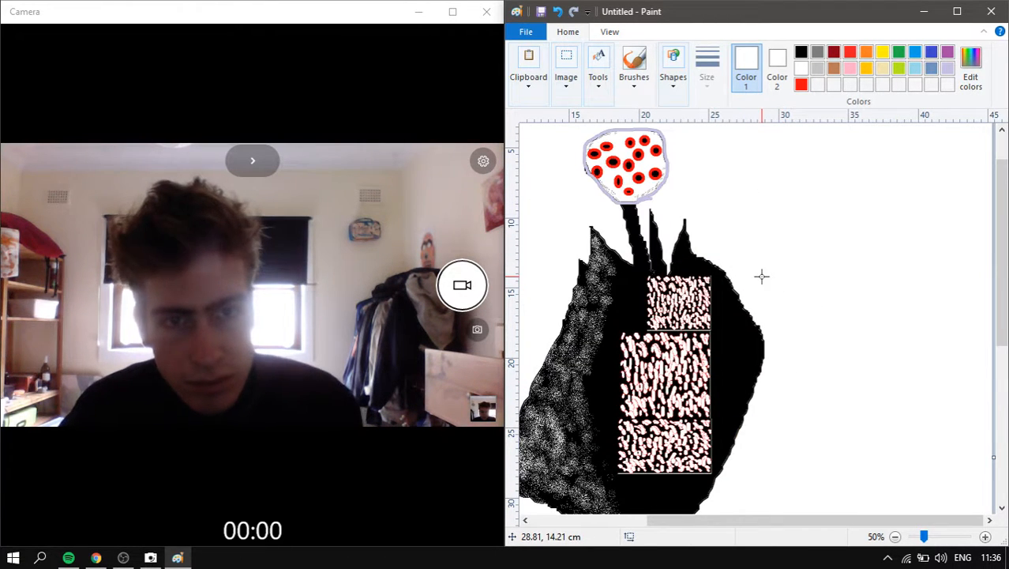
{"action": "key", "text": "ctrl+v"}
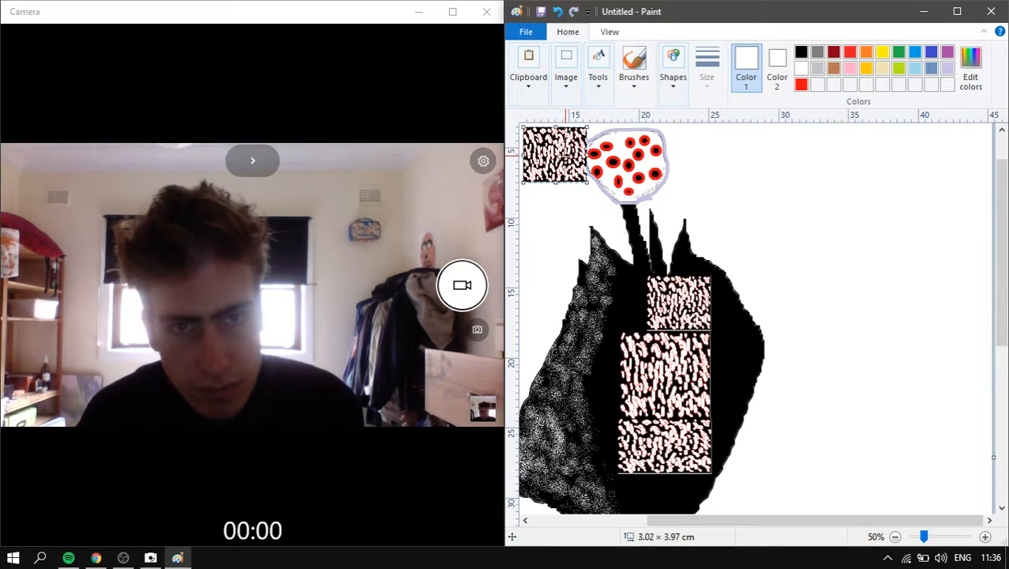
{"action": "left_click_drag", "start_coordinate": [592, 153], "coordinate": [636, 287]}
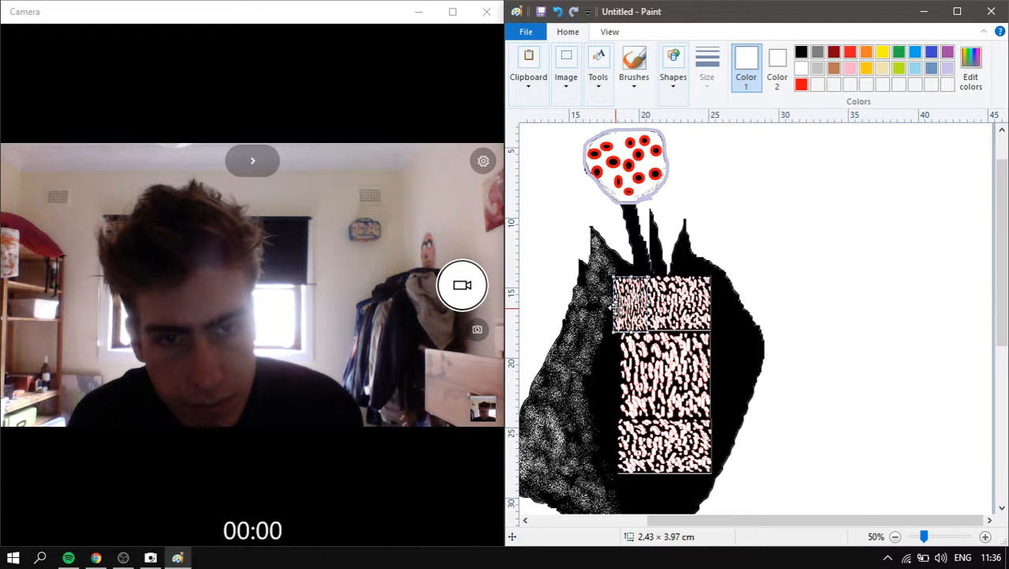
{"action": "left_click_drag", "start_coordinate": [619, 303], "coordinate": [621, 303]}
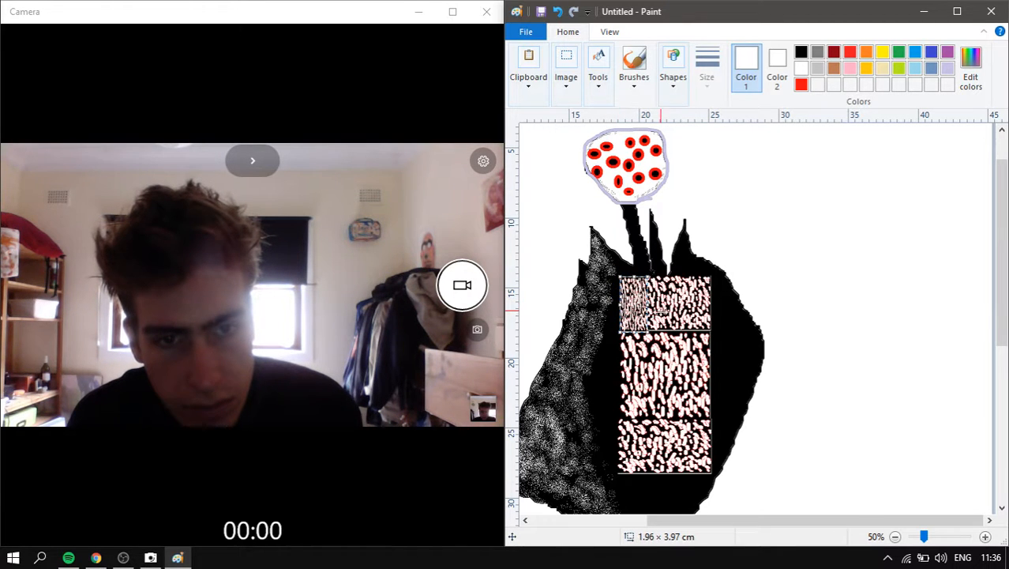
{"action": "left_click", "coordinate": [672, 313]}
{"action": "scroll", "coordinate": [723, 272], "scroll_direction": "down", "scroll_amount": 1}
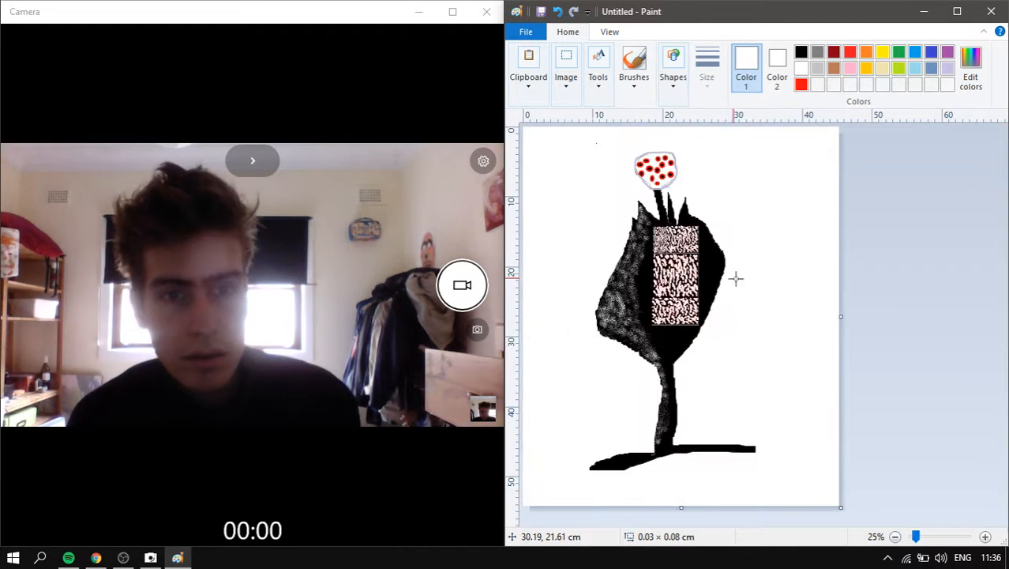
- Try filling a white divider line with black using Fill, then undo it
{"action": "scroll", "coordinate": [819, 327], "scroll_direction": "up", "scroll_amount": 2}
{"action": "scroll", "coordinate": [833, 328], "scroll_direction": "down", "scroll_amount": 3}
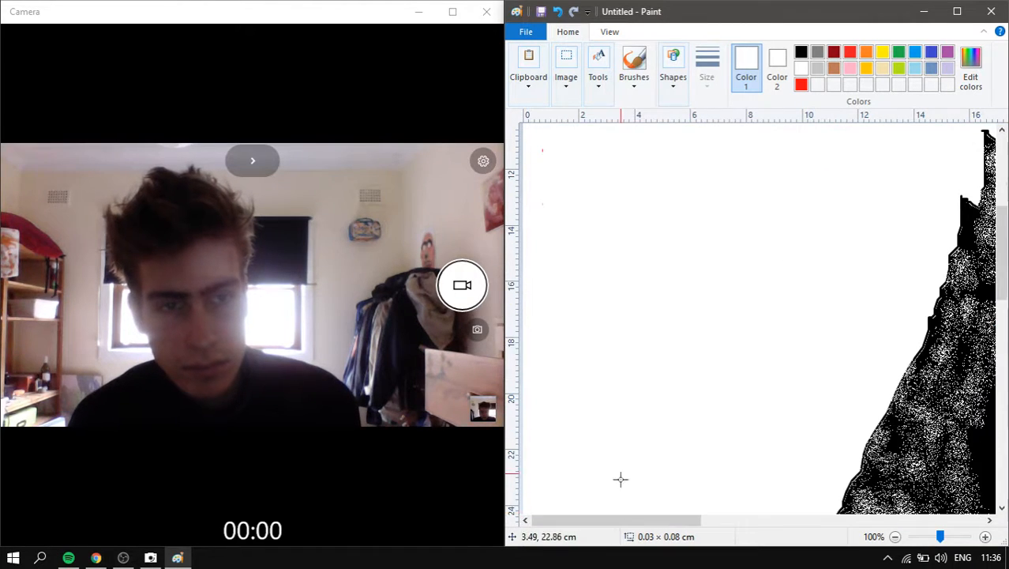
{"action": "left_click_drag", "start_coordinate": [624, 524], "coordinate": [797, 482]}
{"action": "scroll", "coordinate": [741, 407], "scroll_direction": "down", "scroll_amount": 1}
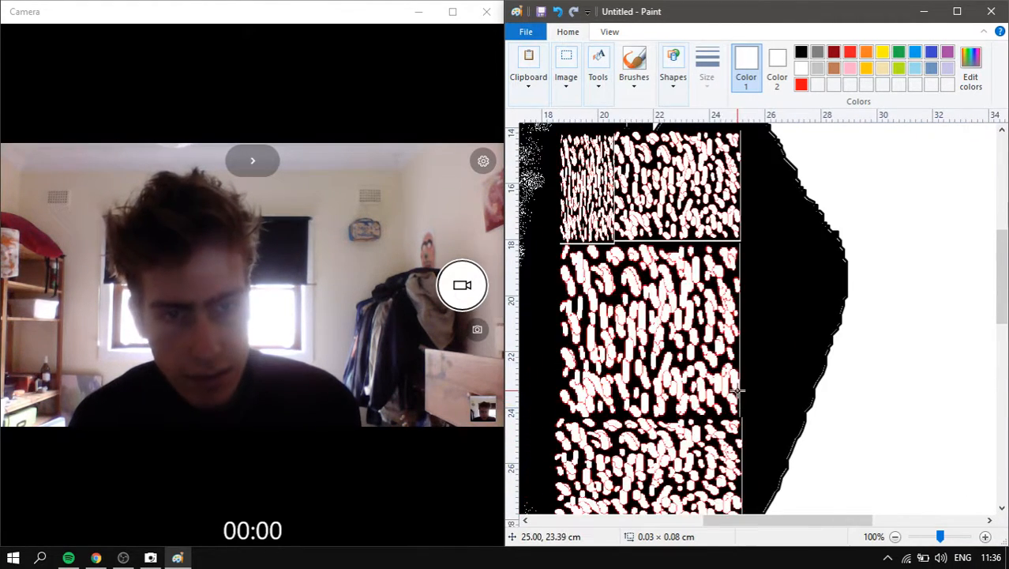
{"action": "scroll", "coordinate": [739, 387], "scroll_direction": "down", "scroll_amount": 1}
{"action": "scroll", "coordinate": [736, 359], "scroll_direction": "up", "scroll_amount": 1}
{"action": "left_click", "coordinate": [599, 77]}
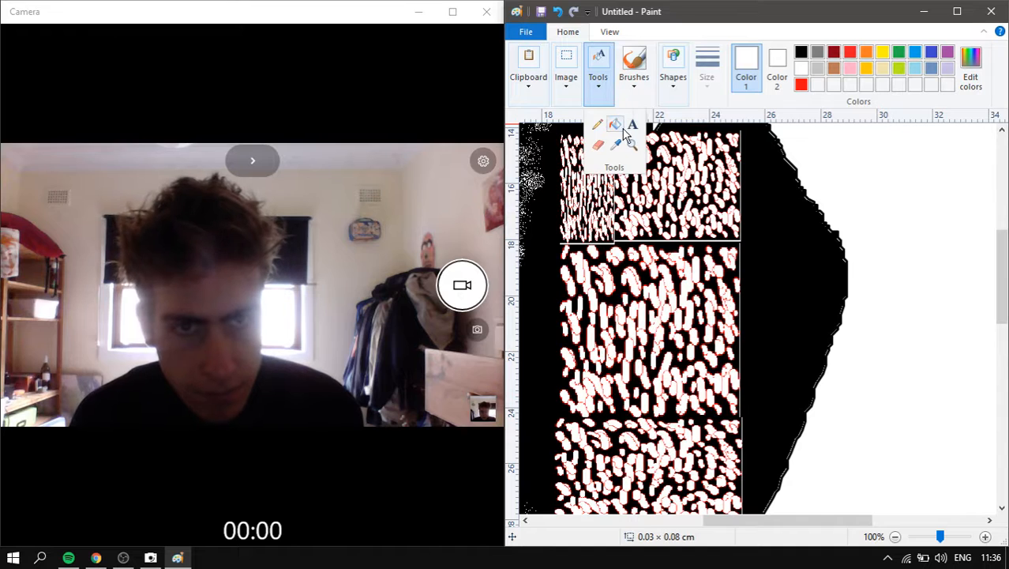
{"action": "left_click", "coordinate": [615, 125]}
{"action": "left_click", "coordinate": [801, 52]}
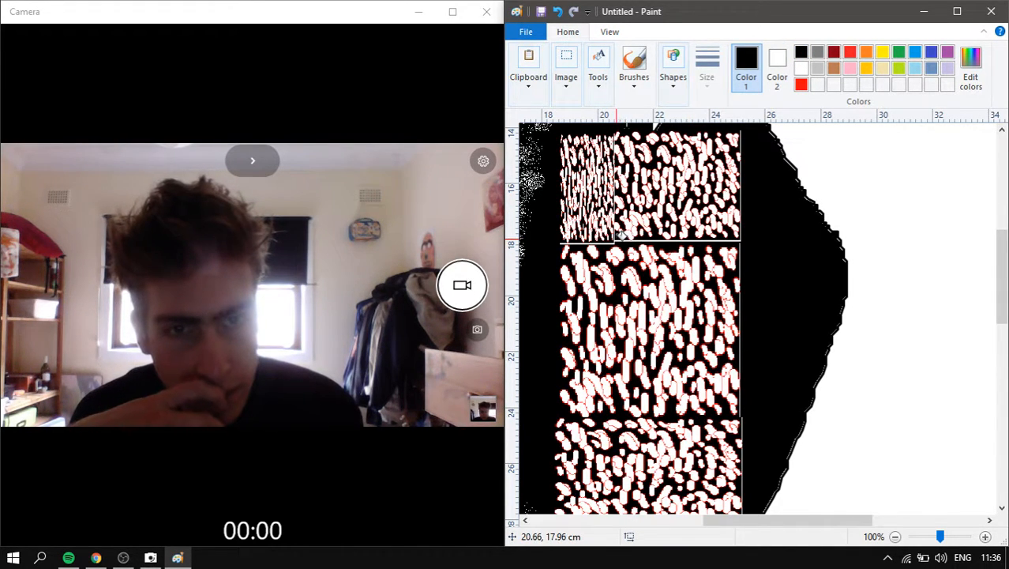
{"action": "left_click", "coordinate": [618, 240]}
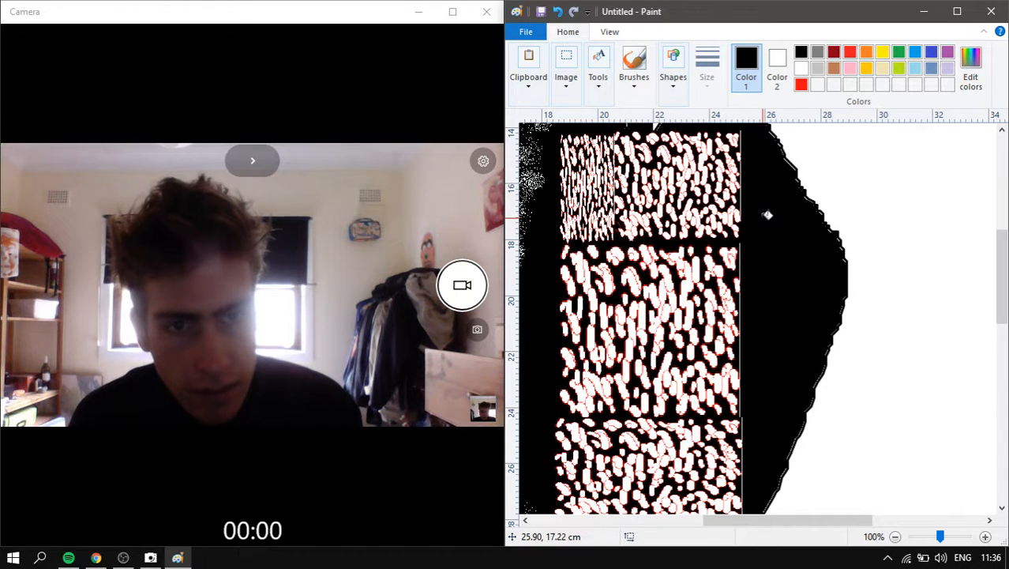
{"action": "key", "text": "ctrl+z"}
- Fill the white line under the top panel with black
{"action": "scroll", "coordinate": [706, 250], "scroll_direction": "up", "scroll_amount": 1, "text": "ctrl"}
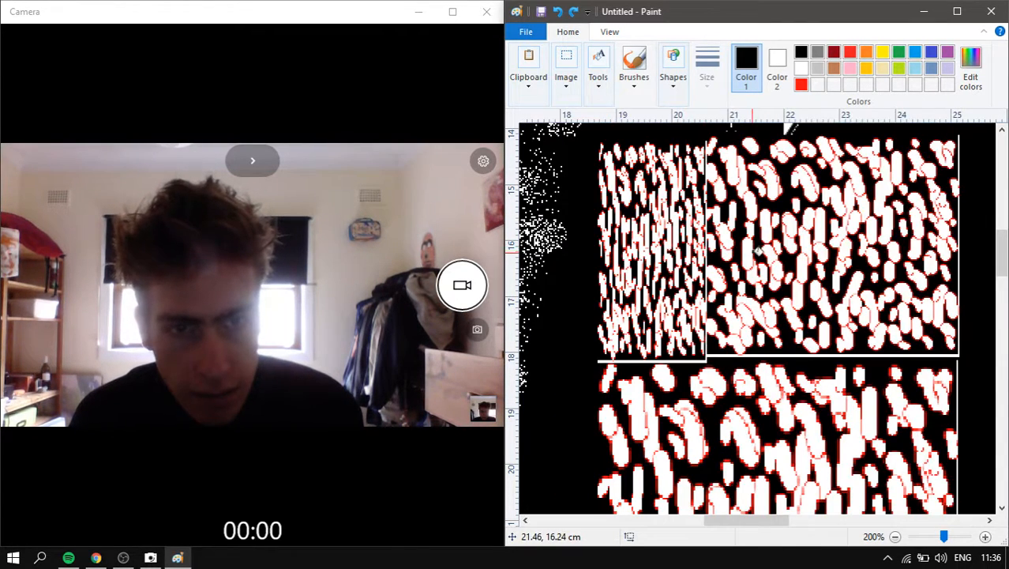
{"action": "scroll", "coordinate": [804, 249], "scroll_direction": "up", "scroll_amount": 1, "text": "ctrl"}
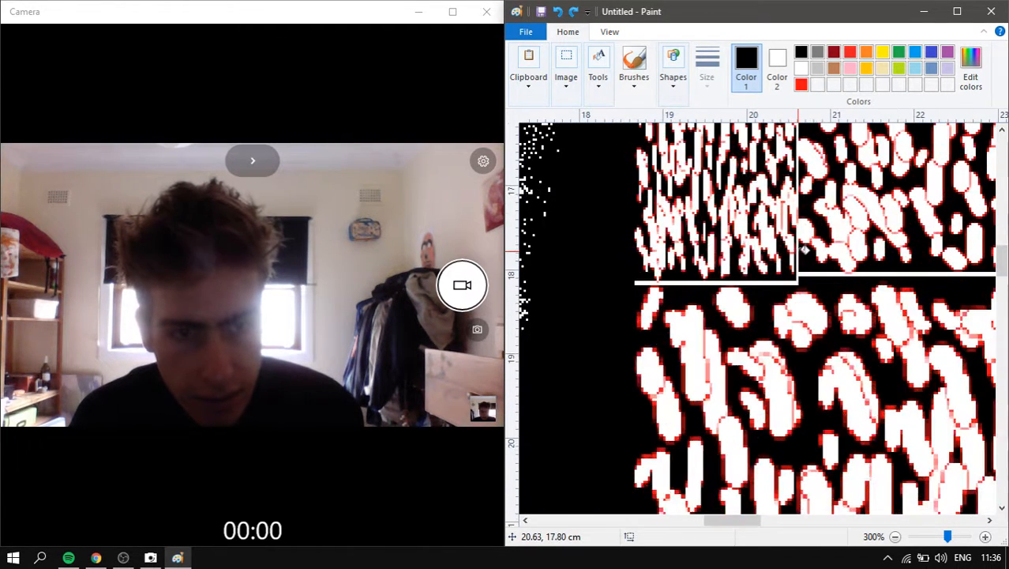
{"action": "left_click", "coordinate": [603, 93]}
{"action": "left_click", "coordinate": [598, 124]}
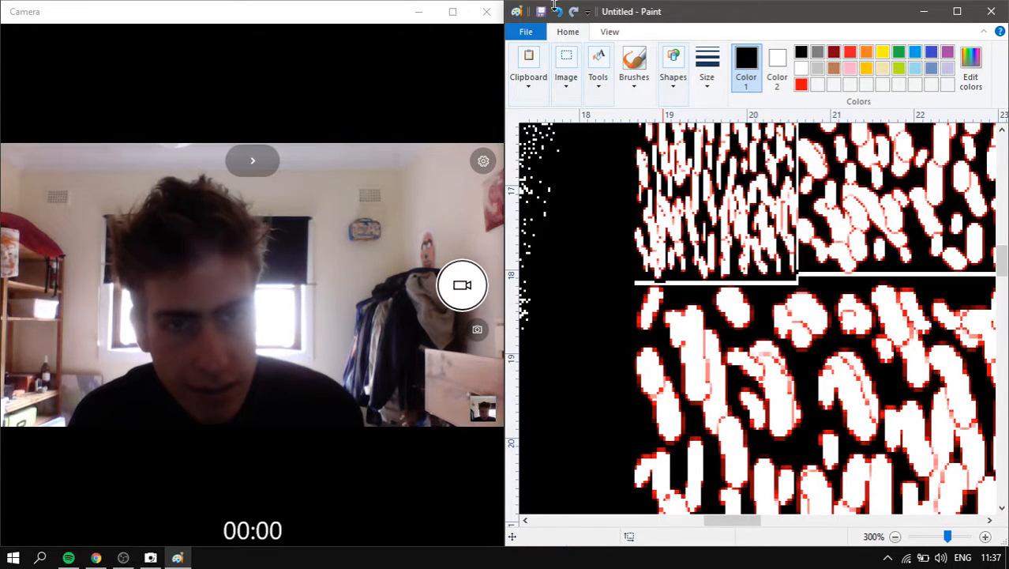
{"action": "left_click", "coordinate": [598, 87]}
{"action": "left_click", "coordinate": [616, 126]}
{"action": "left_click", "coordinate": [652, 278]}
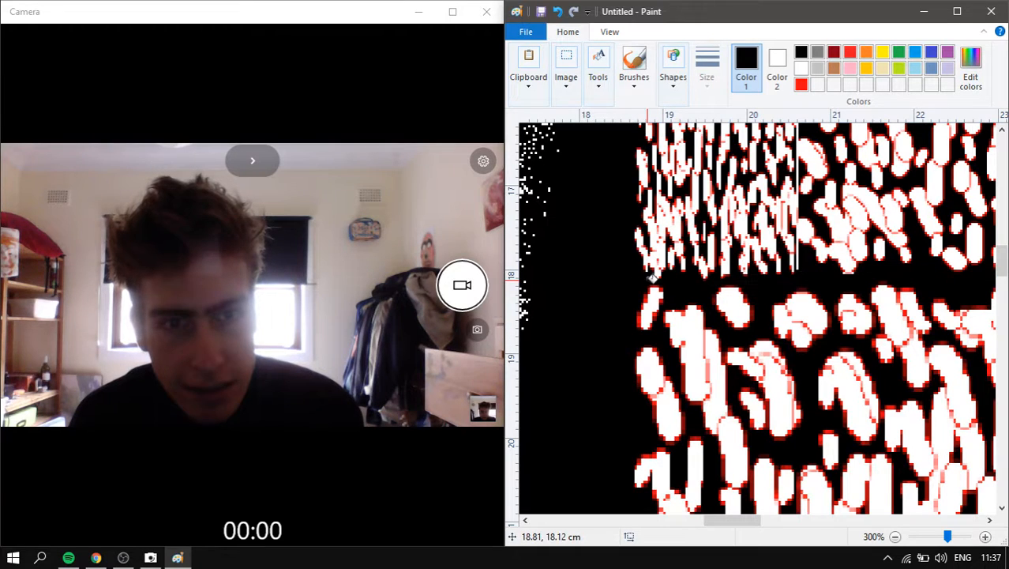
{"action": "scroll", "coordinate": [866, 267], "scroll_direction": "down", "scroll_amount": 1}
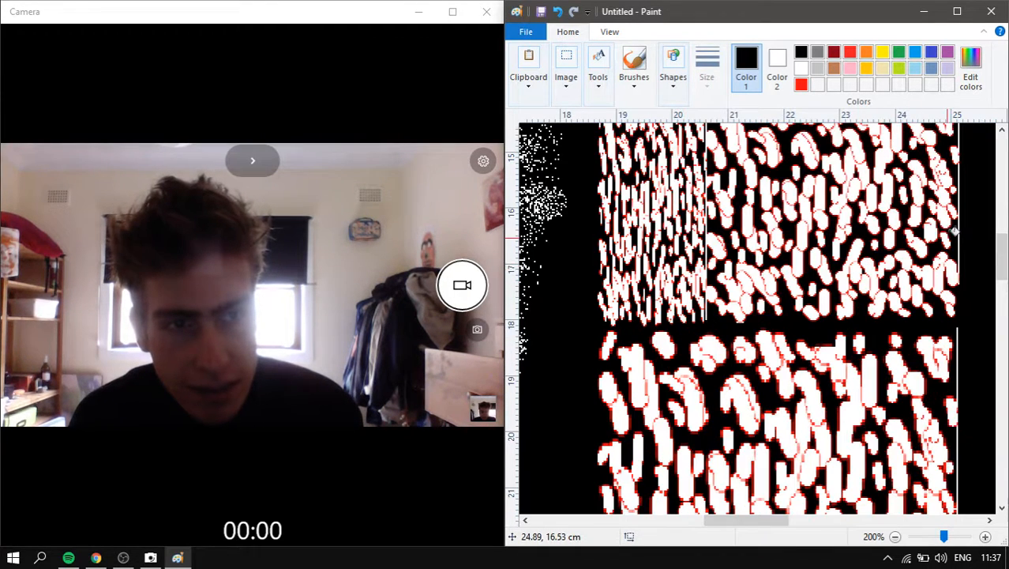
{"action": "scroll", "coordinate": [798, 209], "scroll_direction": "down", "scroll_amount": 3}
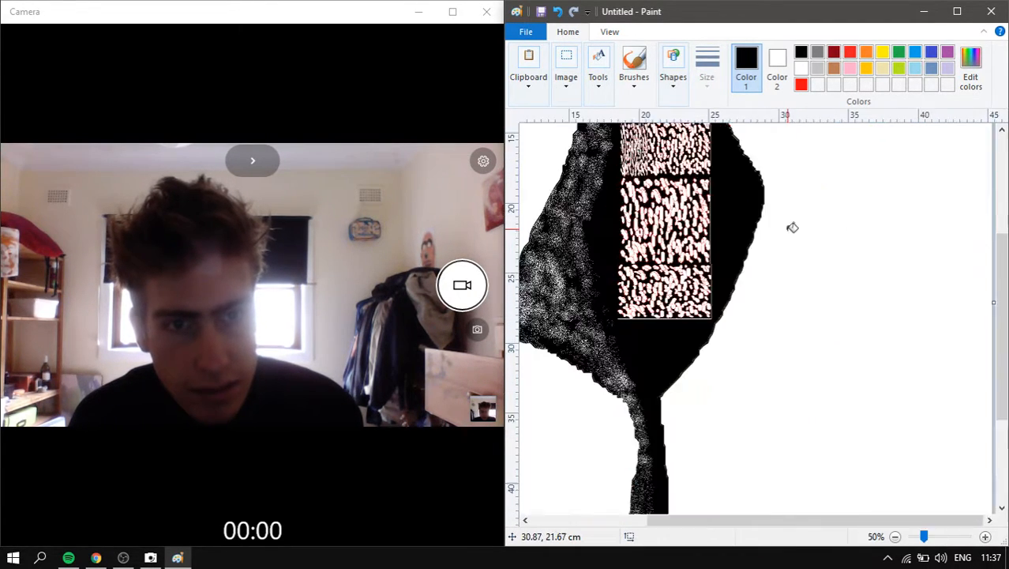
{"action": "scroll", "coordinate": [833, 338], "scroll_direction": "up", "scroll_amount": 1}
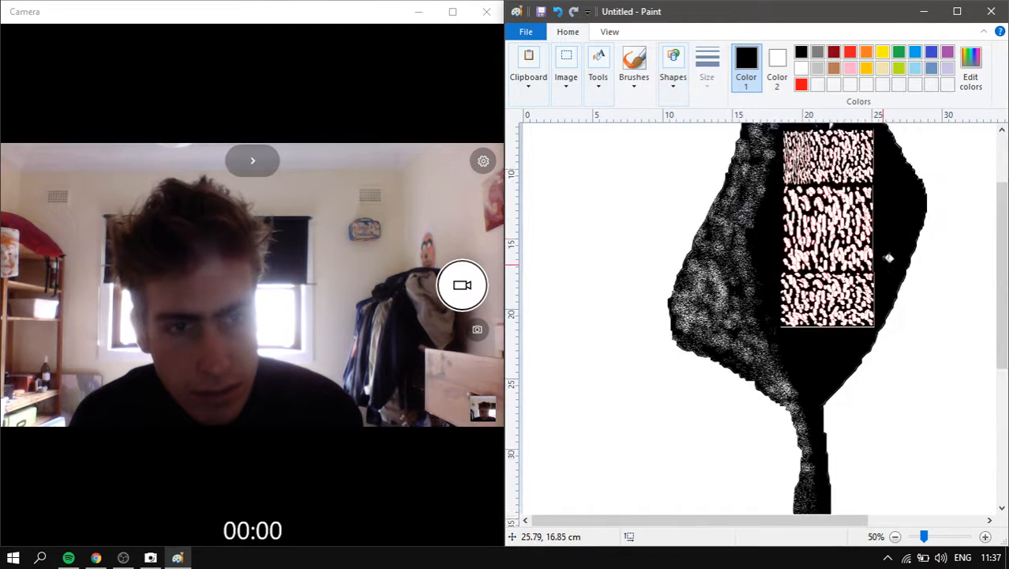
{"action": "scroll", "coordinate": [890, 260], "scroll_direction": "up", "scroll_amount": 3}
{"action": "scroll", "coordinate": [889, 240], "scroll_direction": "down", "scroll_amount": 1}
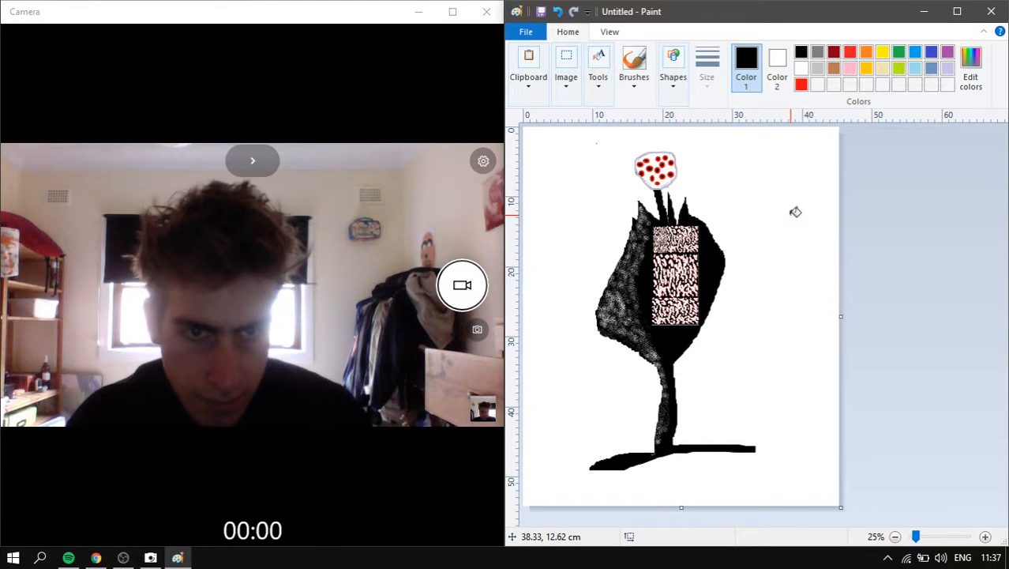
{"action": "scroll", "coordinate": [795, 212], "scroll_direction": "down", "scroll_amount": 1}
{"action": "scroll", "coordinate": [692, 243], "scroll_direction": "up", "scroll_amount": 2}
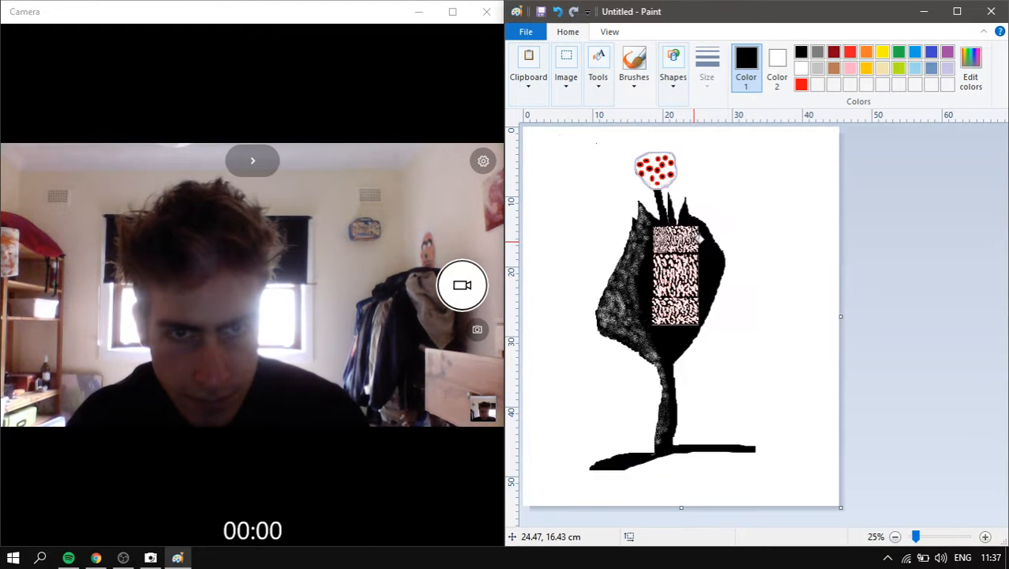
{"action": "scroll", "coordinate": [851, 179], "scroll_direction": "down", "scroll_amount": 2}
{"action": "scroll", "coordinate": [881, 259], "scroll_direction": "up", "scroll_amount": 2}
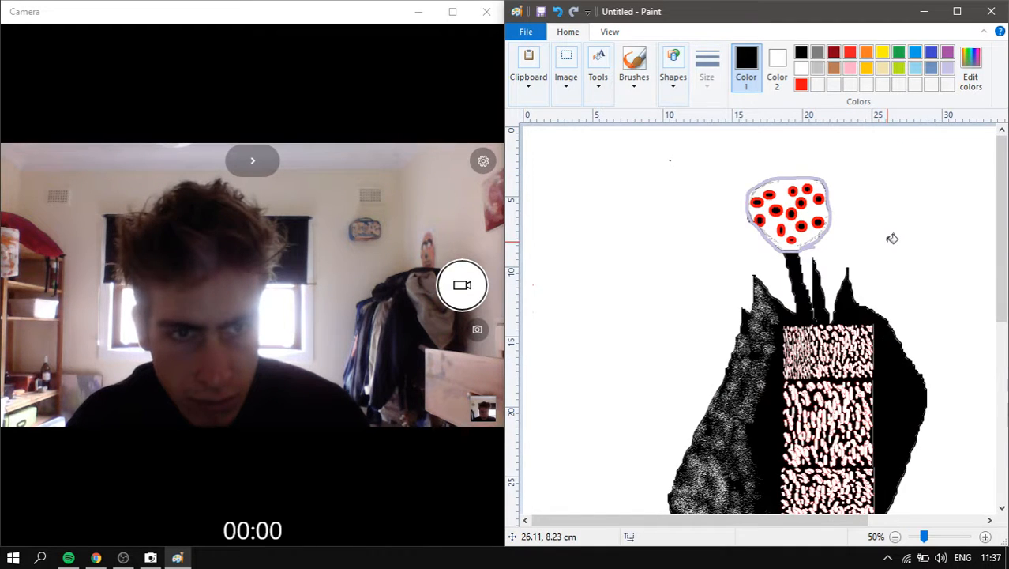
- Paint a trial light lavender brush stroke down the figure, then undo it
{"action": "scroll", "coordinate": [892, 238], "scroll_direction": "down", "scroll_amount": 2}
{"action": "left_click", "coordinate": [945, 68]}
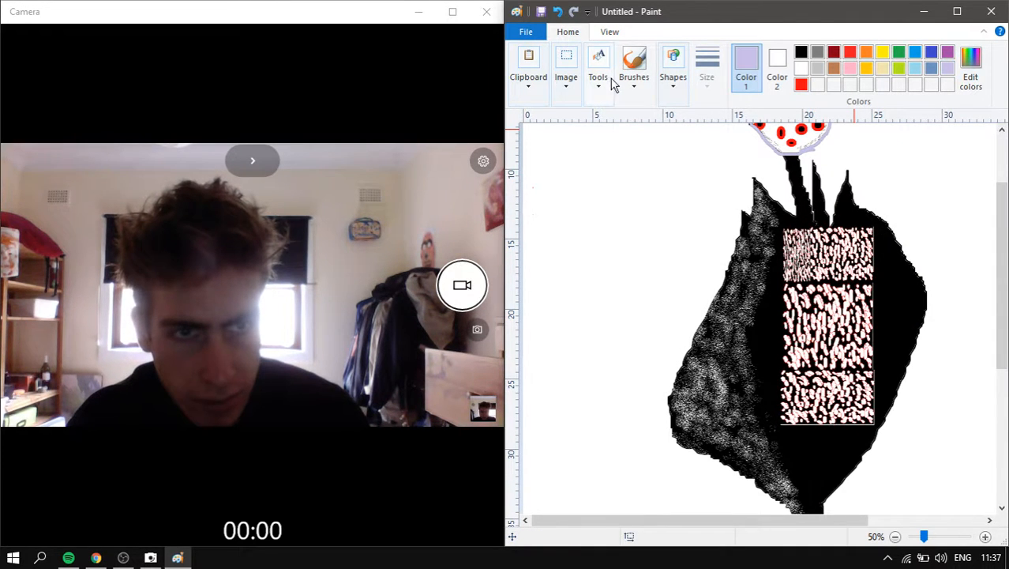
{"action": "left_click", "coordinate": [641, 70]}
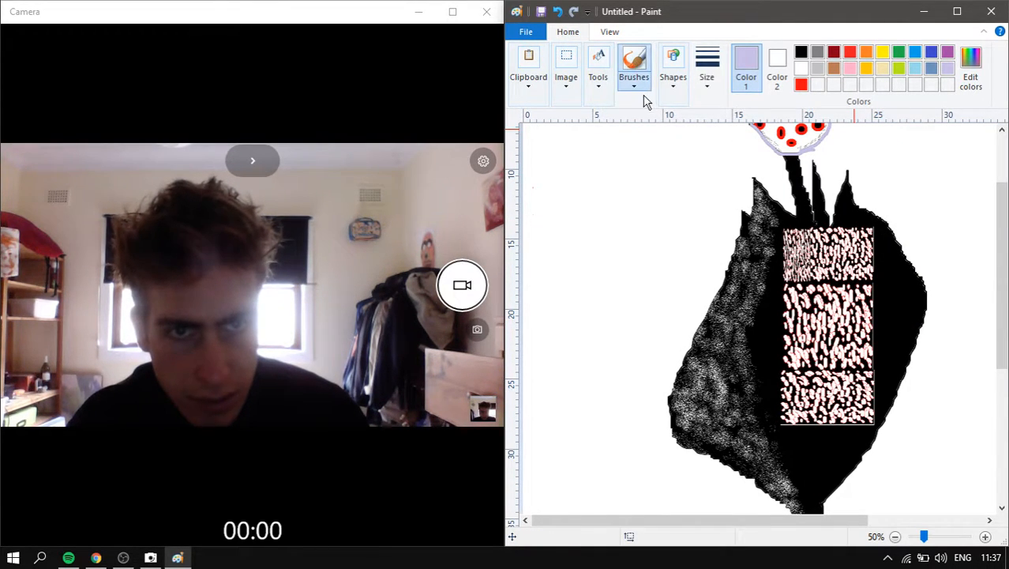
{"action": "left_click", "coordinate": [646, 84]}
{"action": "left_click", "coordinate": [633, 168]}
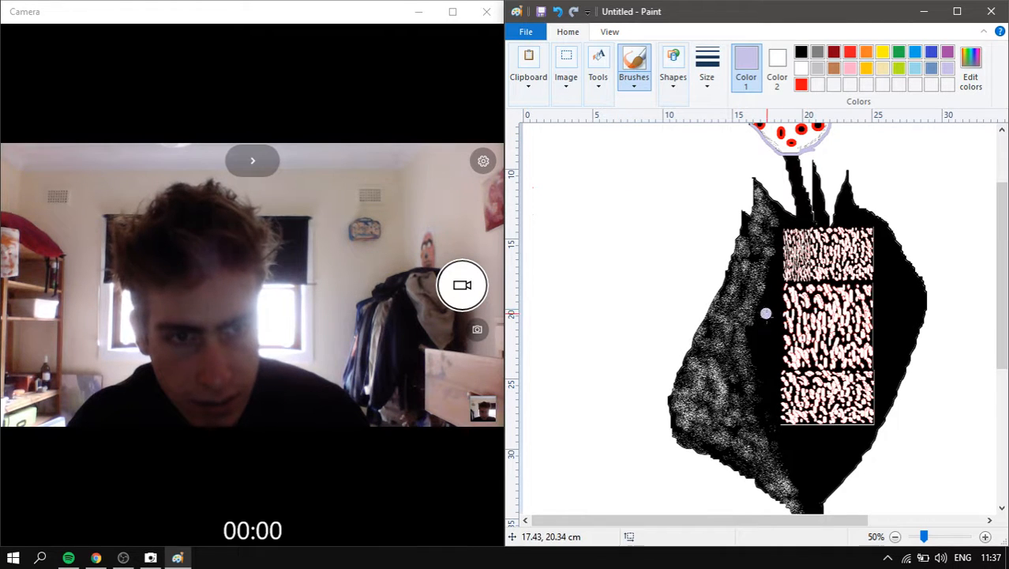
{"action": "left_click_drag", "start_coordinate": [765, 312], "coordinate": [780, 446]}
{"action": "key", "text": "ctrl+z"}
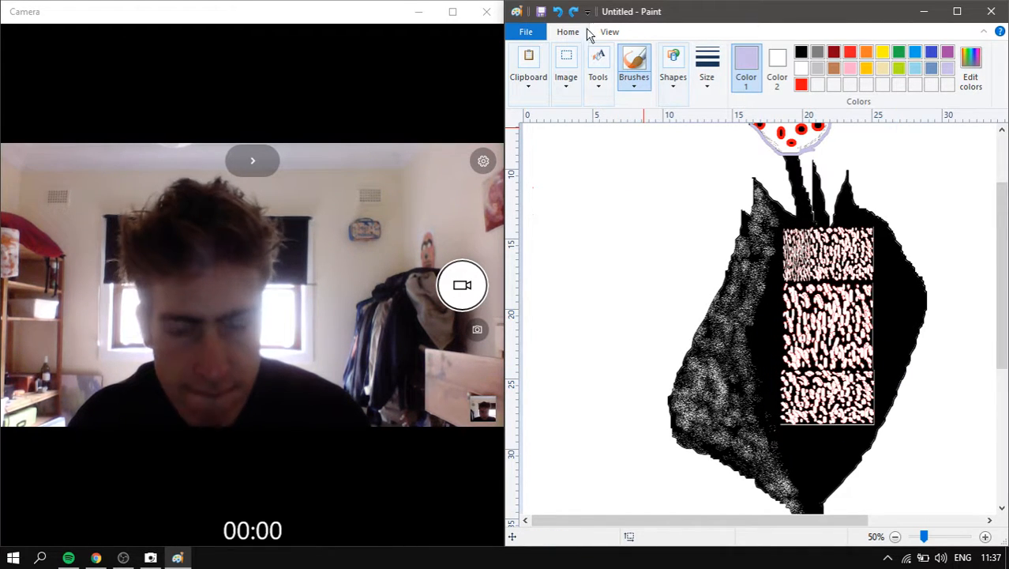
- Fill the white background with lavender, then refill it with white
{"action": "left_click", "coordinate": [632, 86]}
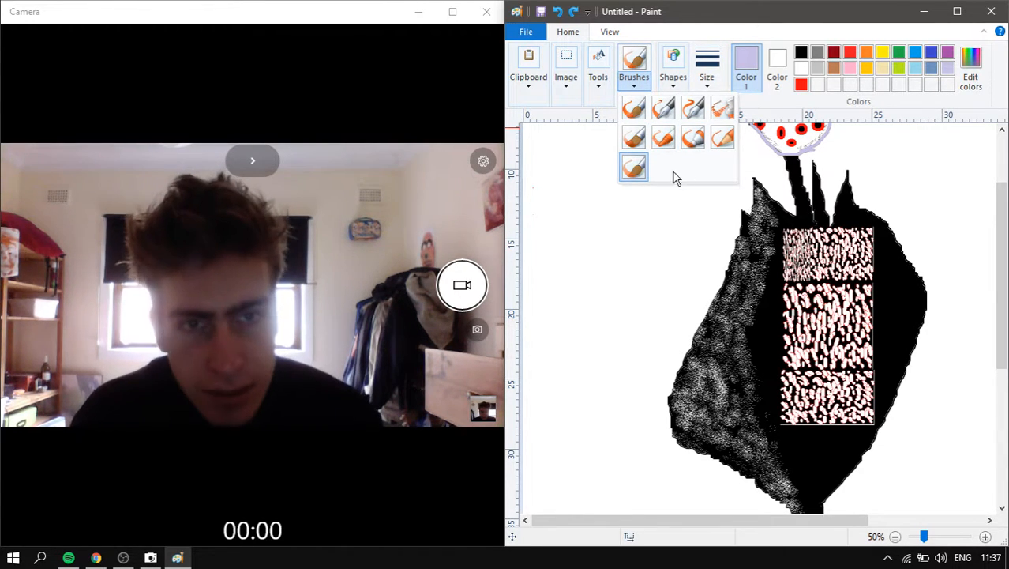
{"action": "left_click", "coordinate": [663, 138]}
{"action": "left_click", "coordinate": [597, 88]}
{"action": "left_click", "coordinate": [634, 143]}
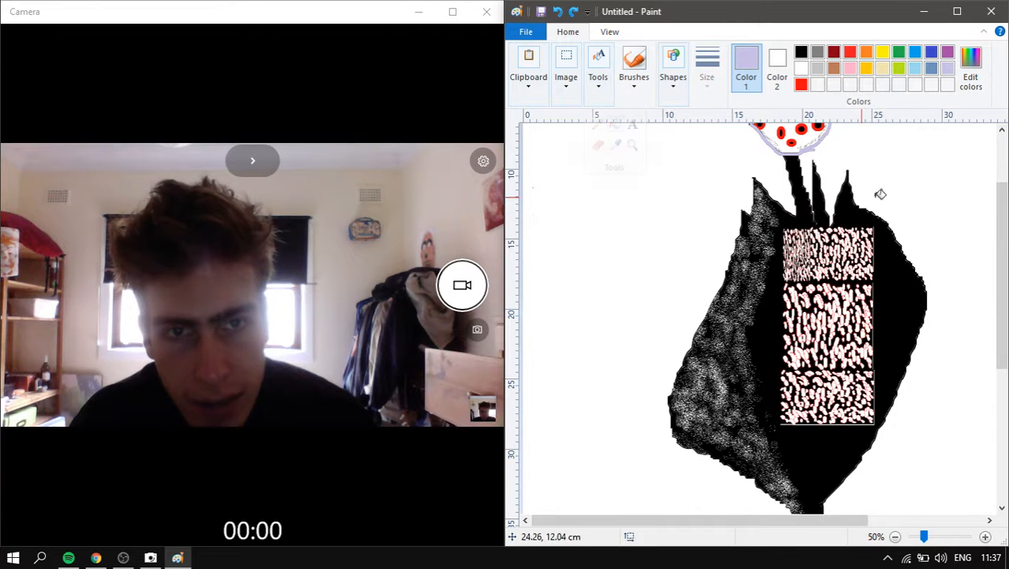
{"action": "left_click", "coordinate": [911, 174]}
{"action": "right_click", "coordinate": [907, 180]}
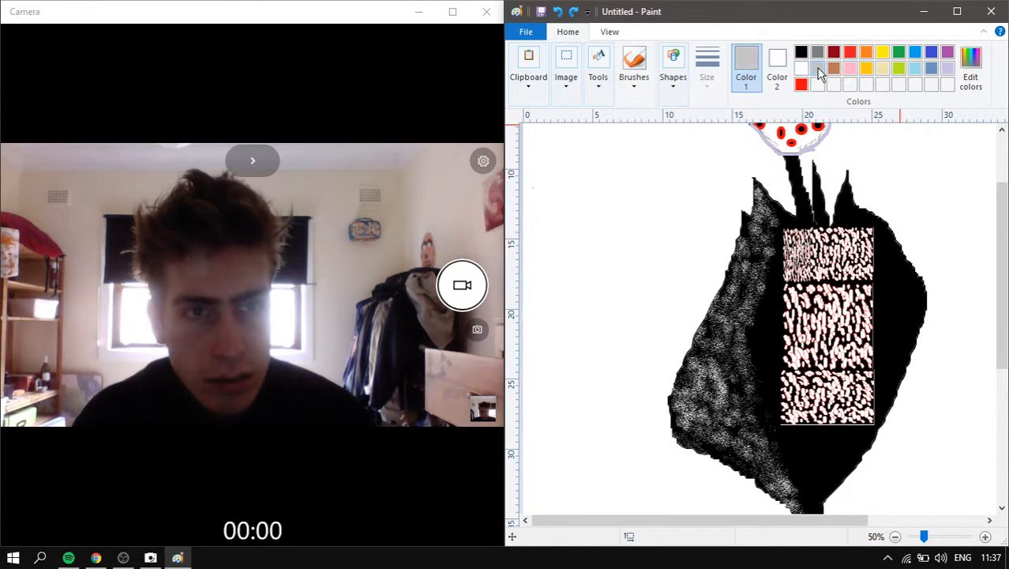
- Draw a trial brown pencil line to the right edge and undo it
{"action": "left_click", "coordinate": [601, 83]}
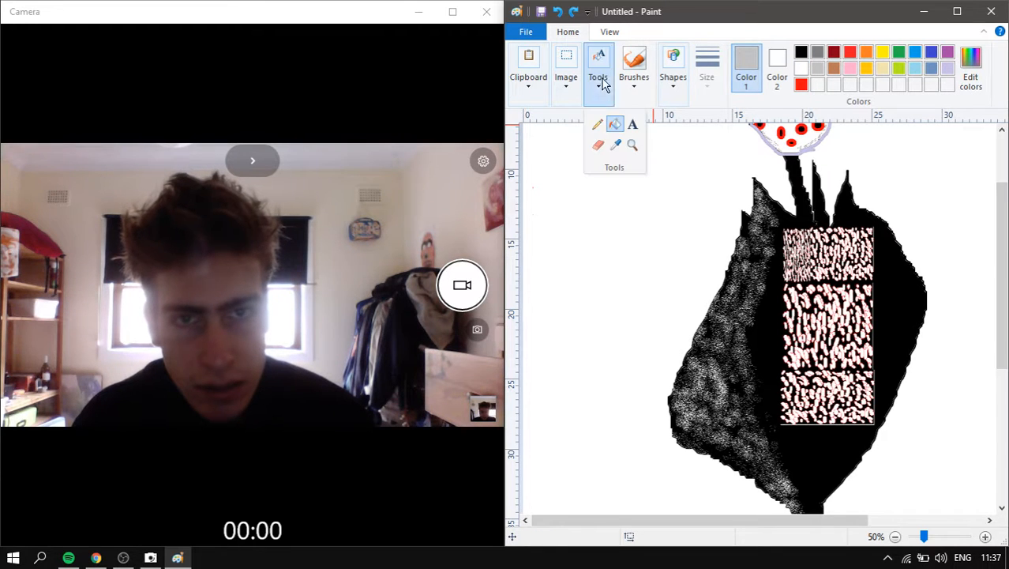
{"action": "left_click", "coordinate": [599, 128]}
{"action": "scroll", "coordinate": [856, 210], "scroll_direction": "down", "scroll_amount": 1}
{"action": "scroll", "coordinate": [758, 258], "scroll_direction": "up", "scroll_amount": 1}
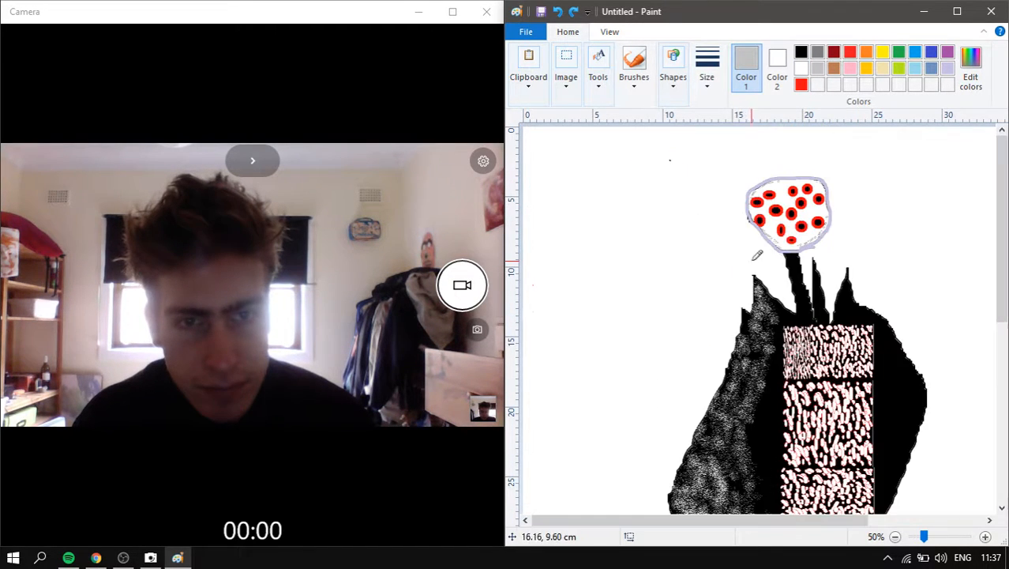
{"action": "scroll", "coordinate": [840, 290], "scroll_direction": "up", "scroll_amount": 1}
{"action": "left_click_drag", "start_coordinate": [640, 522], "coordinate": [812, 443]}
{"action": "scroll", "coordinate": [736, 281], "scroll_direction": "down", "scroll_amount": 5}
{"action": "scroll", "coordinate": [742, 272], "scroll_direction": "up", "scroll_amount": 3}
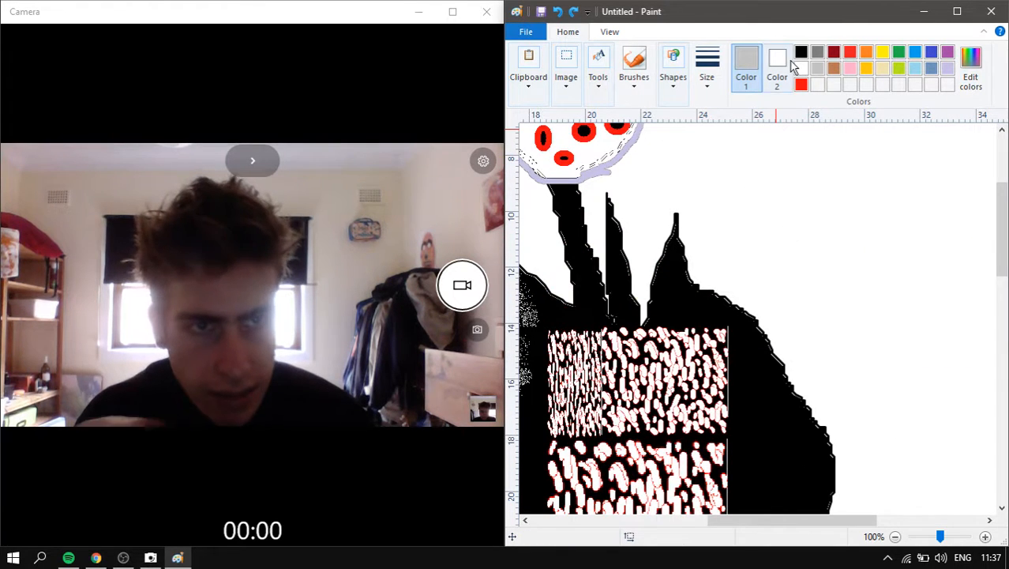
{"action": "left_click", "coordinate": [834, 68]}
{"action": "left_click_drag", "start_coordinate": [734, 304], "coordinate": [995, 266]}
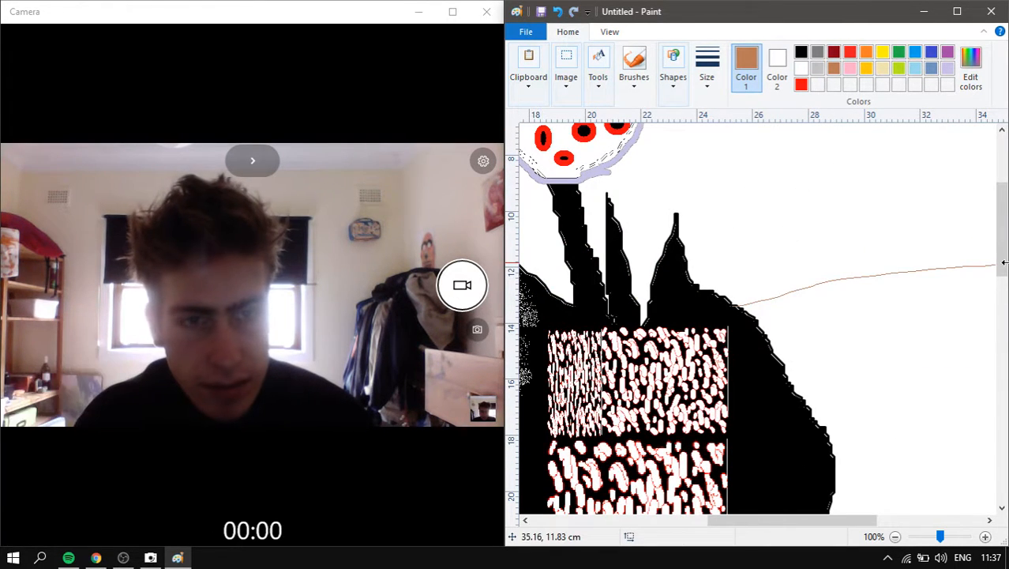
{"action": "key", "text": "ctrl+z"}
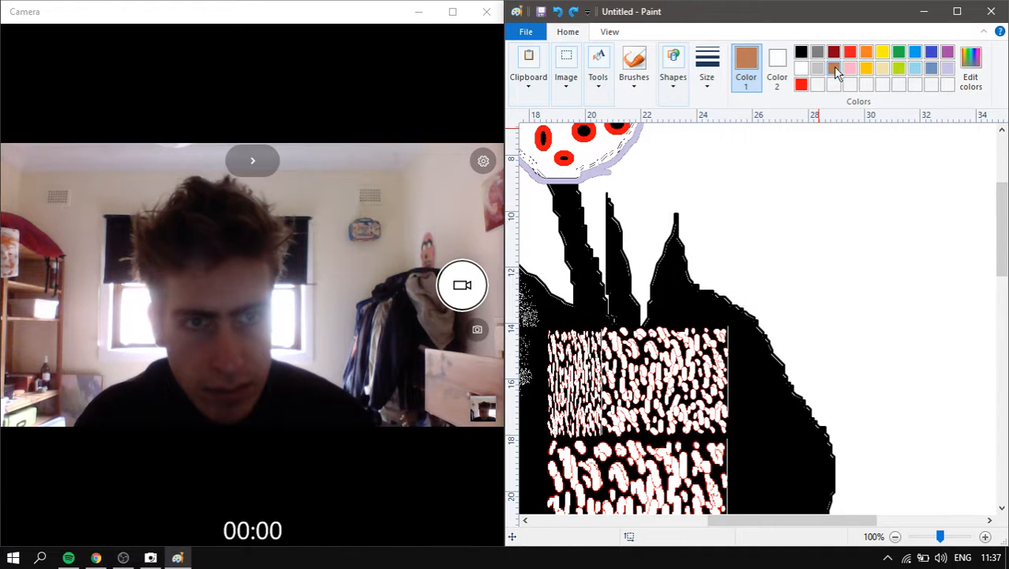
- Sketch and undo trial strokes right of the figure, then bring up Edit Colors
{"action": "left_click", "coordinate": [851, 68]}
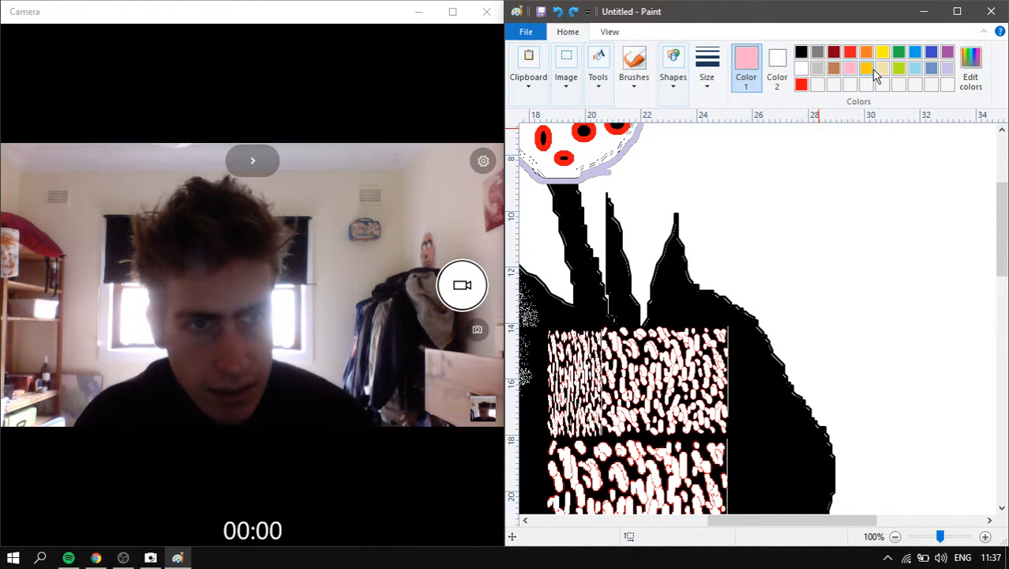
{"action": "mouse_move", "coordinate": [796, 257]}
{"action": "left_mouse_down"}
{"action": "mouse_move", "coordinate": [793, 343]}
{"action": "mouse_move", "coordinate": [818, 442]}
{"action": "mouse_move", "coordinate": [795, 333]}
{"action": "left_mouse_up"}
{"action": "scroll", "coordinate": [794, 333], "scroll_direction": "down", "scroll_amount": 1}
{"action": "key", "text": "ctrl+z"}
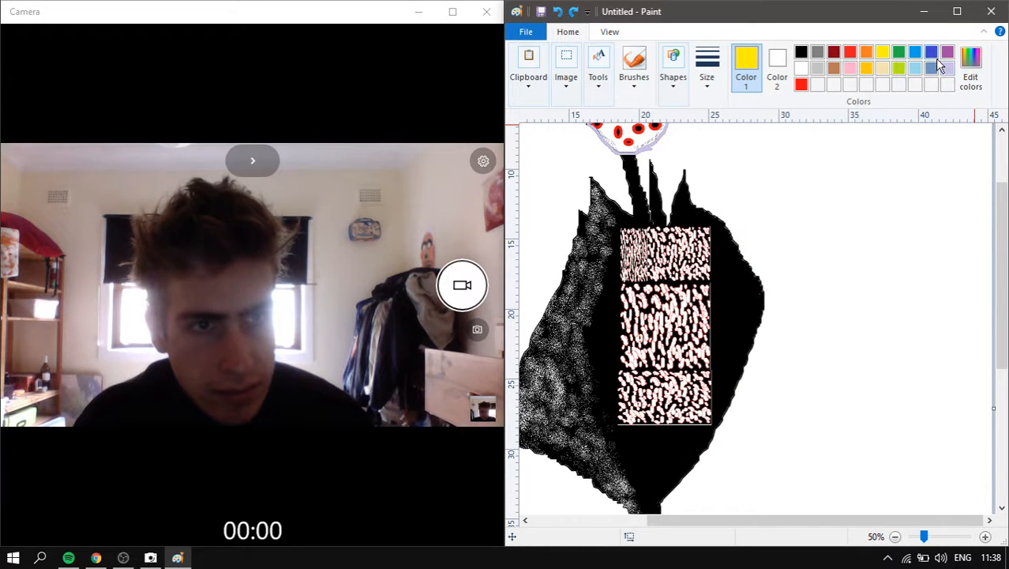
{"action": "left_click", "coordinate": [971, 71]}
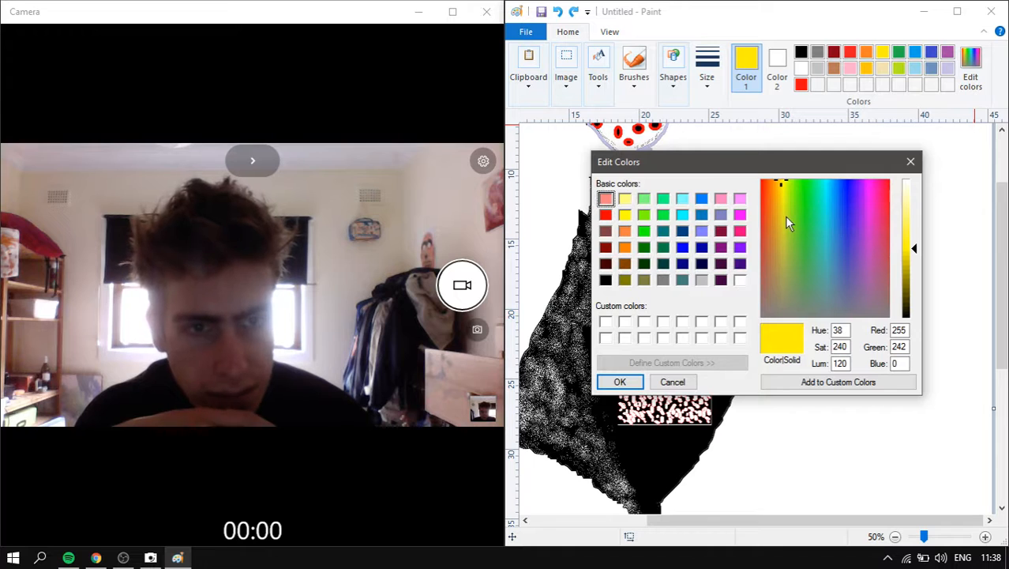
- Mix a dark olive of Red 79, Green 81, Blue 40 and confirm it
{"action": "left_click", "coordinate": [785, 223]}
{"action": "left_click_drag", "start_coordinate": [786, 229], "coordinate": [784, 251]}
{"action": "left_click", "coordinate": [912, 274]}
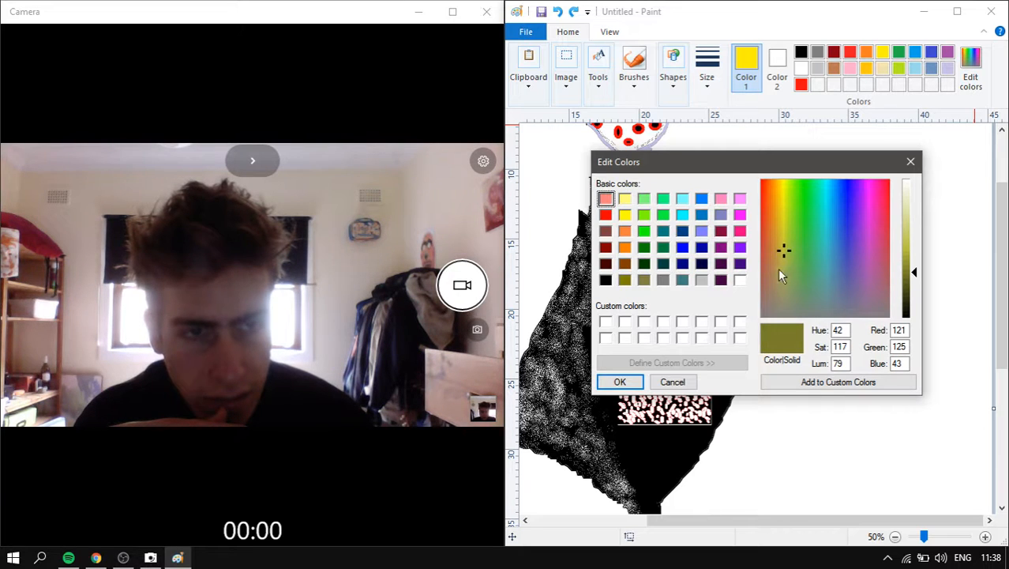
{"action": "left_click_drag", "start_coordinate": [780, 269], "coordinate": [784, 271]}
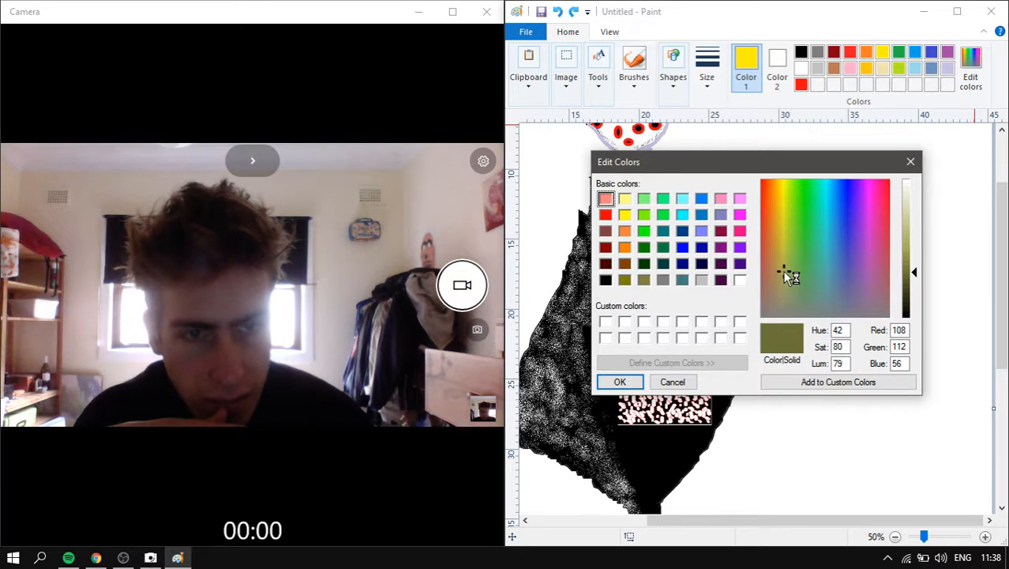
{"action": "left_click", "coordinate": [915, 285]}
{"action": "left_click", "coordinate": [620, 381]}
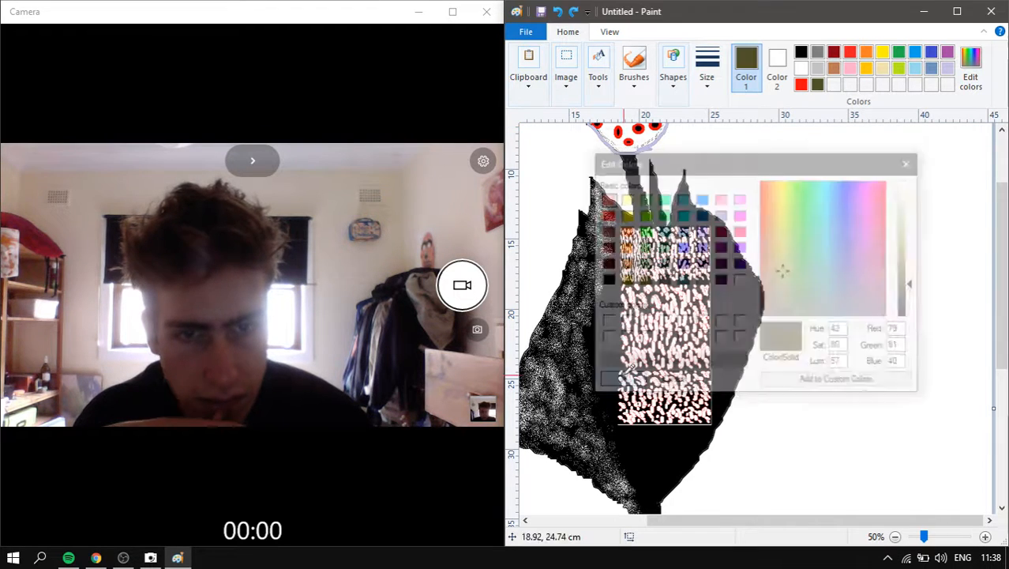
- With the thickest line width, draw an olive leaf outline beside the body's right edge
{"action": "left_click", "coordinate": [707, 67]}
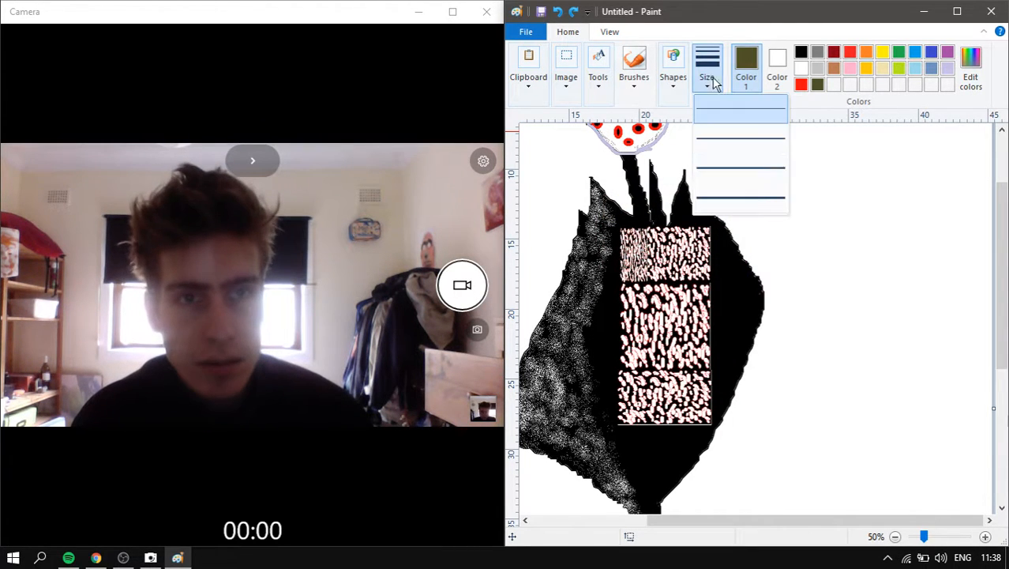
{"action": "left_click", "coordinate": [766, 190]}
{"action": "scroll", "coordinate": [813, 247], "scroll_direction": "up", "scroll_amount": 1}
{"action": "scroll", "coordinate": [815, 276], "scroll_direction": "up", "scroll_amount": 1}
{"action": "scroll", "coordinate": [816, 312], "scroll_direction": "down", "scroll_amount": 2}
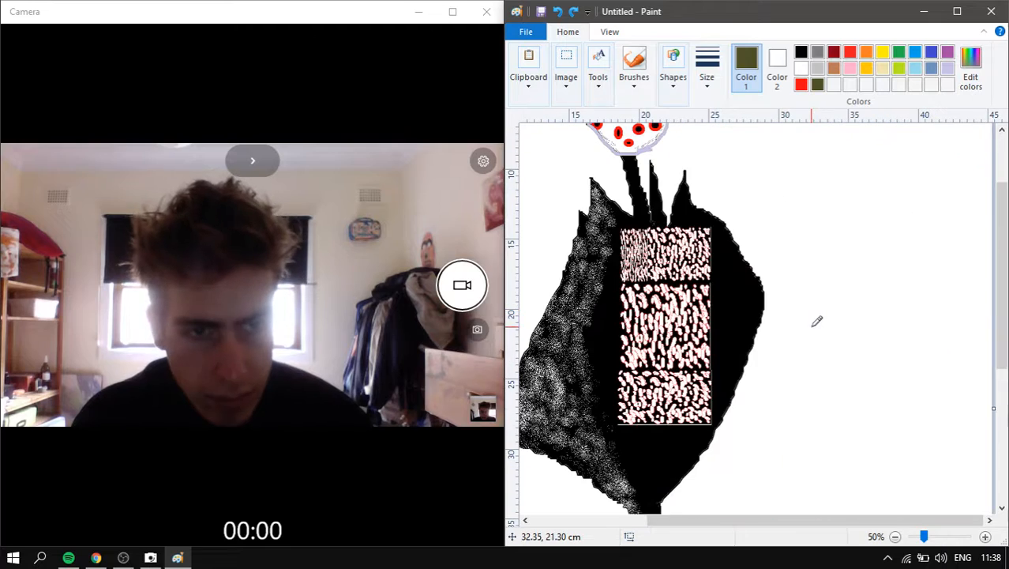
{"action": "scroll", "coordinate": [790, 308], "scroll_direction": "up", "scroll_amount": 1}
{"action": "scroll", "coordinate": [774, 298], "scroll_direction": "down", "scroll_amount": 2}
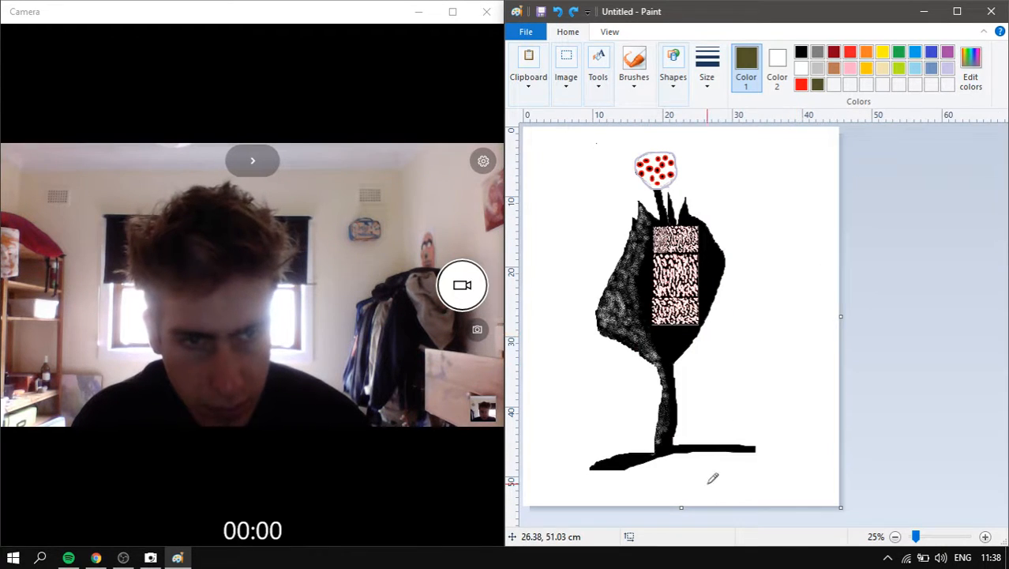
{"action": "scroll", "coordinate": [763, 338], "scroll_direction": "up", "scroll_amount": 1}
{"action": "left_click_drag", "start_coordinate": [645, 519], "coordinate": [770, 510]}
{"action": "scroll", "coordinate": [810, 303], "scroll_direction": "down", "scroll_amount": 3}
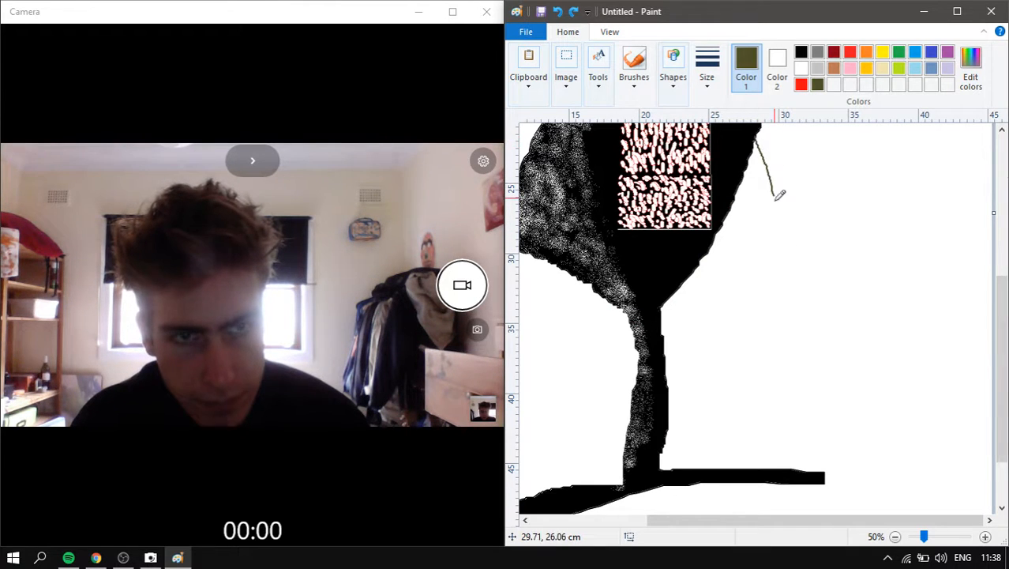
{"action": "left_click_drag", "start_coordinate": [760, 342], "coordinate": [728, 278]}
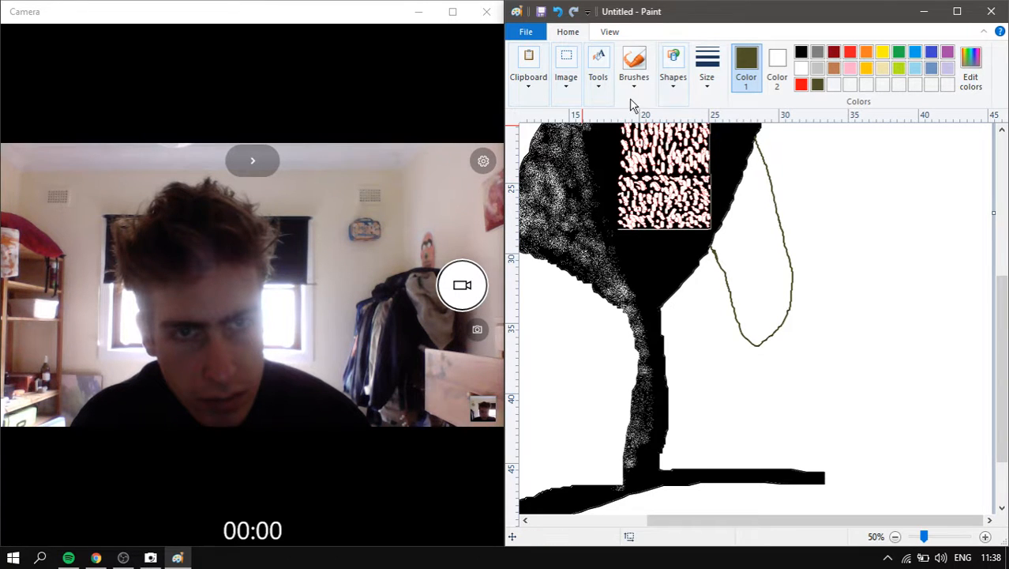
- Fill the leaf outline solid with olive
{"action": "left_click", "coordinate": [599, 75]}
{"action": "left_click", "coordinate": [614, 127]}
{"action": "left_click", "coordinate": [772, 252]}
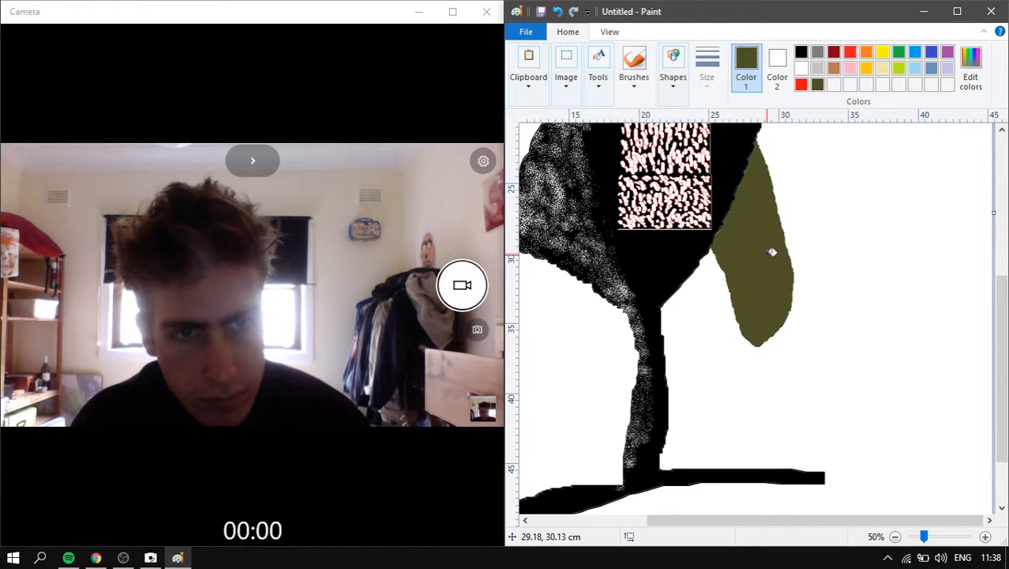
{"action": "scroll", "coordinate": [784, 240], "scroll_direction": "down", "scroll_amount": 1}
{"action": "scroll", "coordinate": [765, 334], "scroll_direction": "up", "scroll_amount": 1}
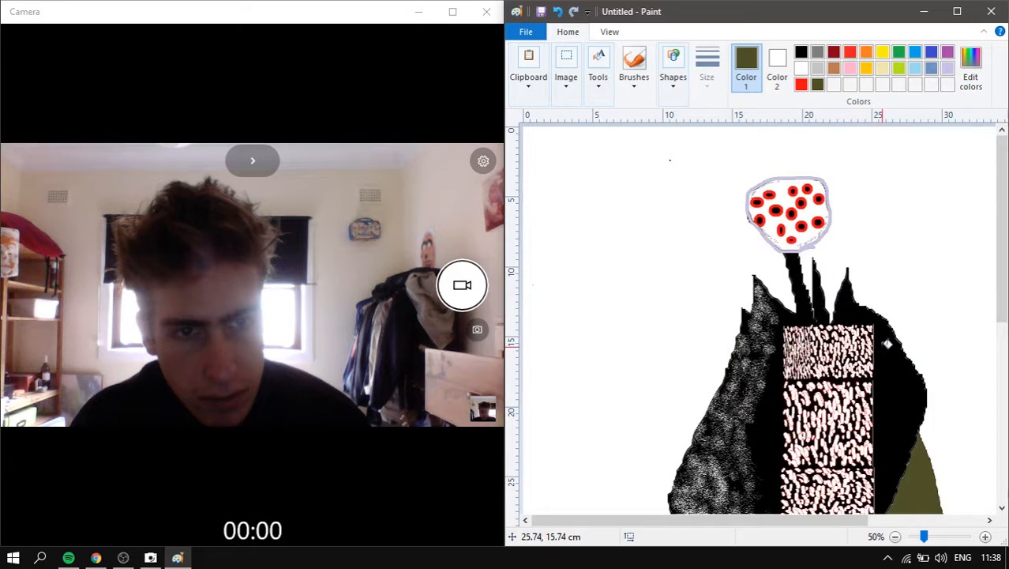
{"action": "scroll", "coordinate": [887, 344], "scroll_direction": "up", "scroll_amount": 1}
{"action": "scroll", "coordinate": [671, 494], "scroll_direction": "down", "scroll_amount": 5}
{"action": "mouse_move", "coordinate": [629, 523]}
{"action": "left_mouse_down"}
{"action": "mouse_move", "coordinate": [815, 496]}
{"action": "mouse_move", "coordinate": [800, 424]}
{"action": "left_mouse_up"}
{"action": "scroll", "coordinate": [804, 363], "scroll_direction": "down", "scroll_amount": 5}
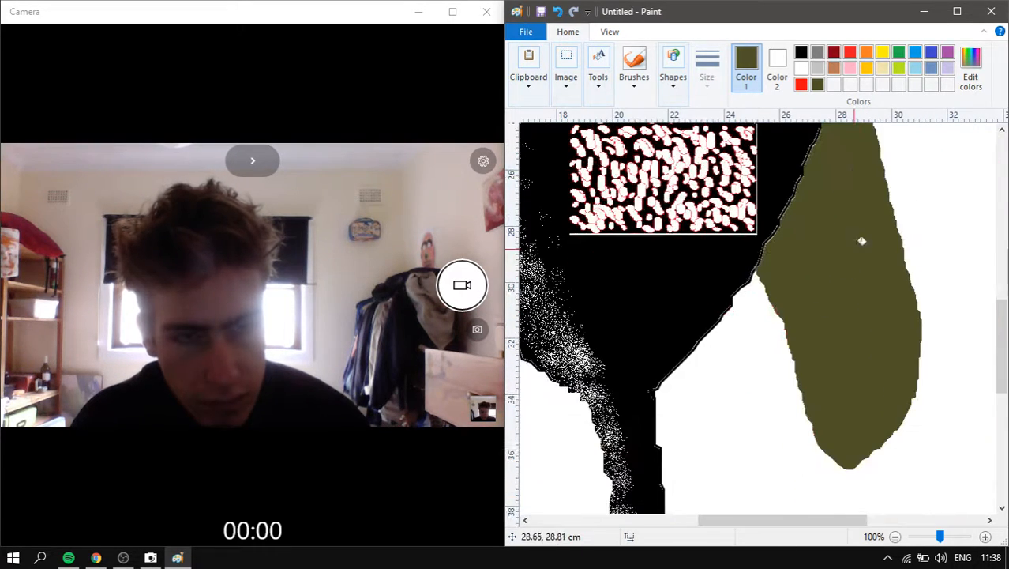
- Try white bucket fills on parts of the olive leaf, undoing each one
{"action": "left_click", "coordinate": [635, 57]}
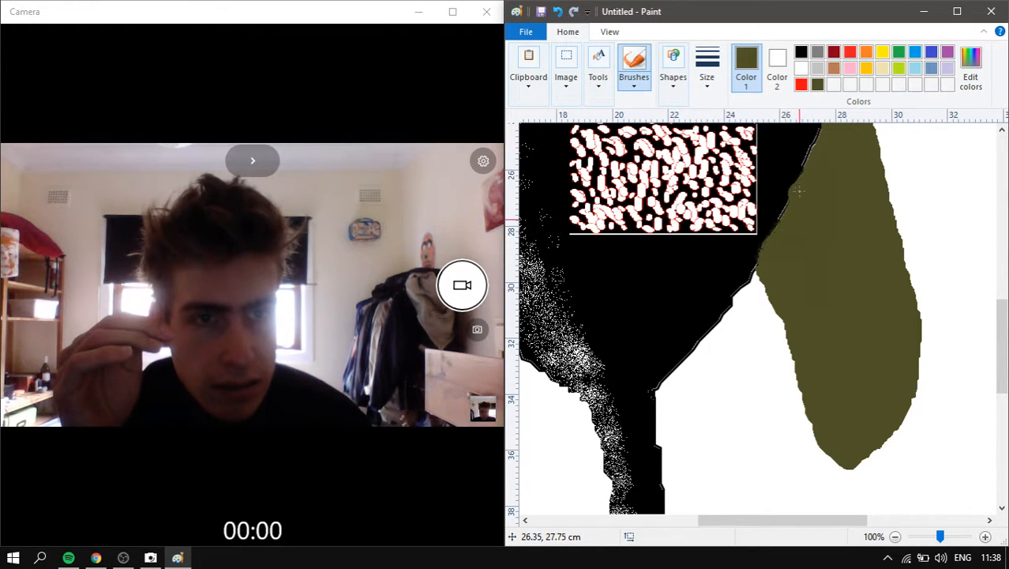
{"action": "scroll", "coordinate": [827, 214], "scroll_direction": "up", "scroll_amount": 3}
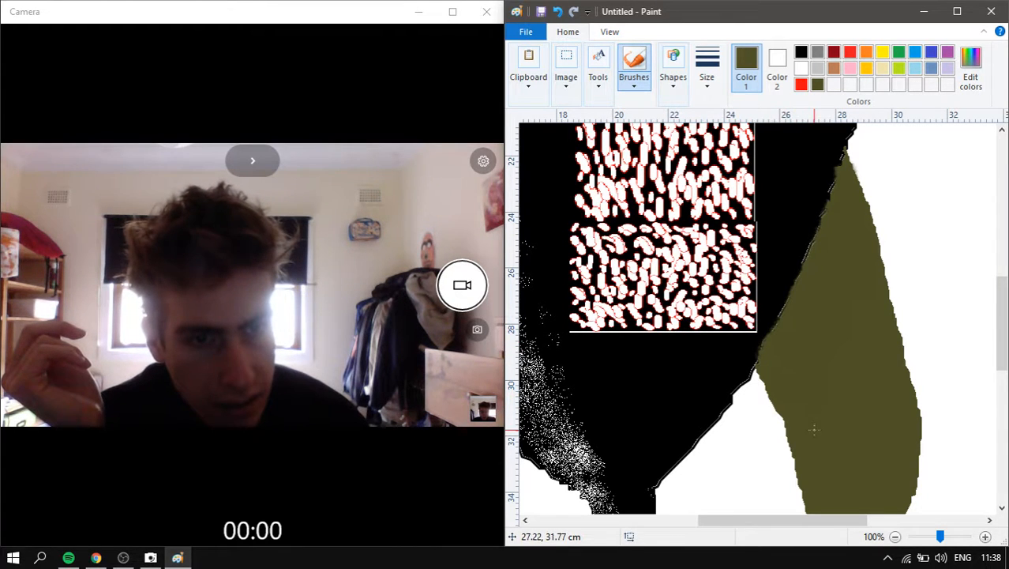
{"action": "scroll", "coordinate": [813, 376], "scroll_direction": "down", "scroll_amount": 3}
{"action": "left_click", "coordinate": [600, 89]}
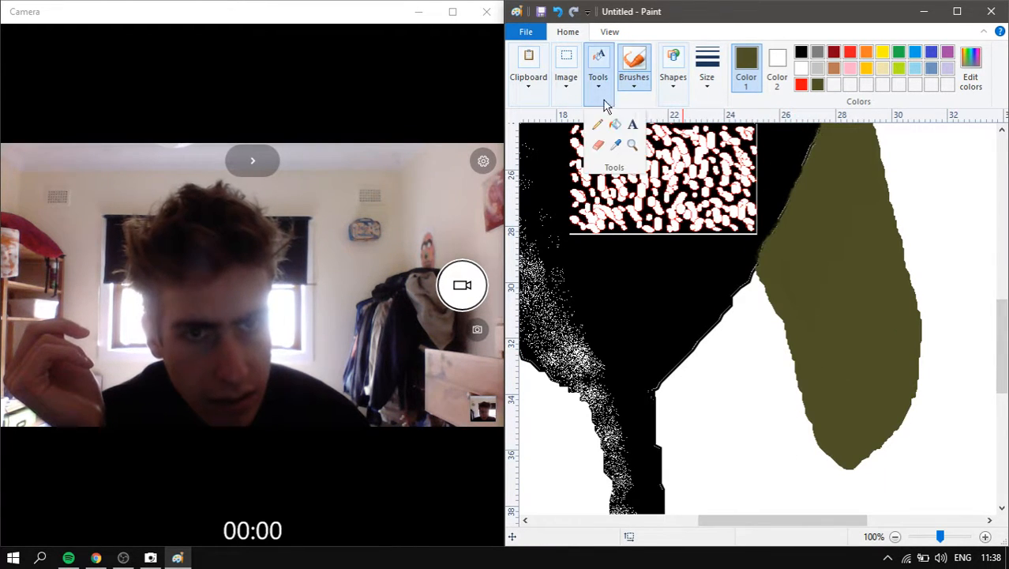
{"action": "left_click", "coordinate": [615, 124]}
{"action": "left_click", "coordinate": [801, 68]}
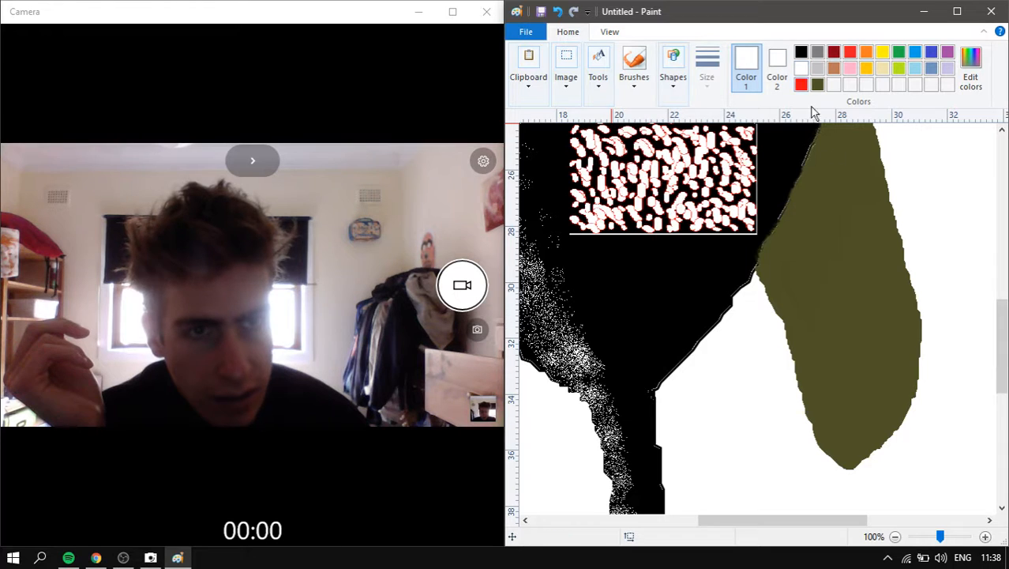
{"action": "left_click", "coordinate": [890, 316]}
{"action": "scroll", "coordinate": [952, 348], "scroll_direction": "down", "scroll_amount": 2, "text": "ctrl"}
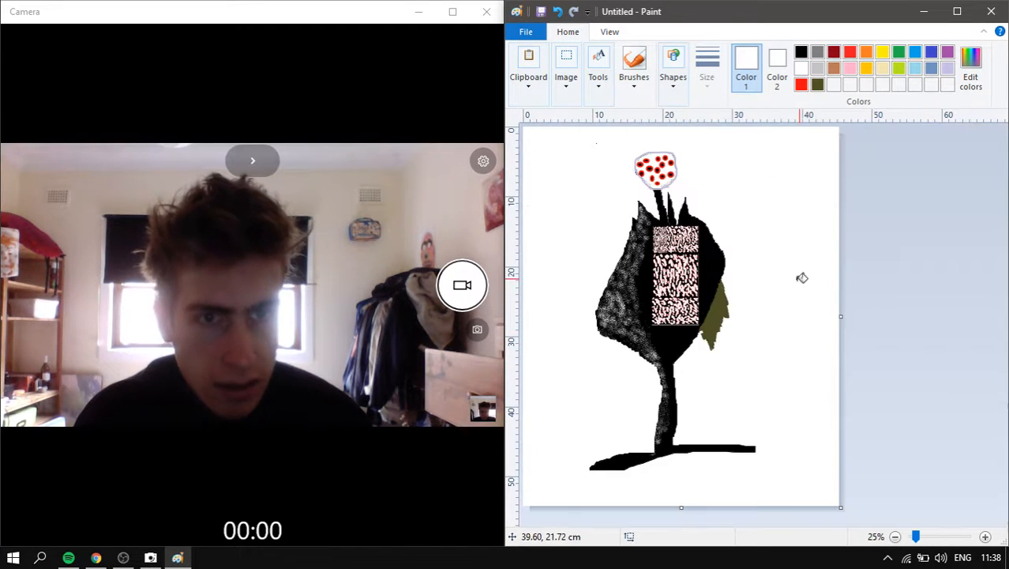
{"action": "scroll", "coordinate": [800, 278], "scroll_direction": "up", "scroll_amount": 1, "text": "ctrl"}
{"action": "scroll", "coordinate": [827, 311], "scroll_direction": "up", "scroll_amount": 1, "text": "ctrl"}
{"action": "scroll", "coordinate": [826, 314], "scroll_direction": "down", "scroll_amount": 3}
{"action": "left_click_drag", "start_coordinate": [684, 521], "coordinate": [907, 520]}
{"action": "scroll", "coordinate": [813, 370], "scroll_direction": "down", "scroll_amount": 5}
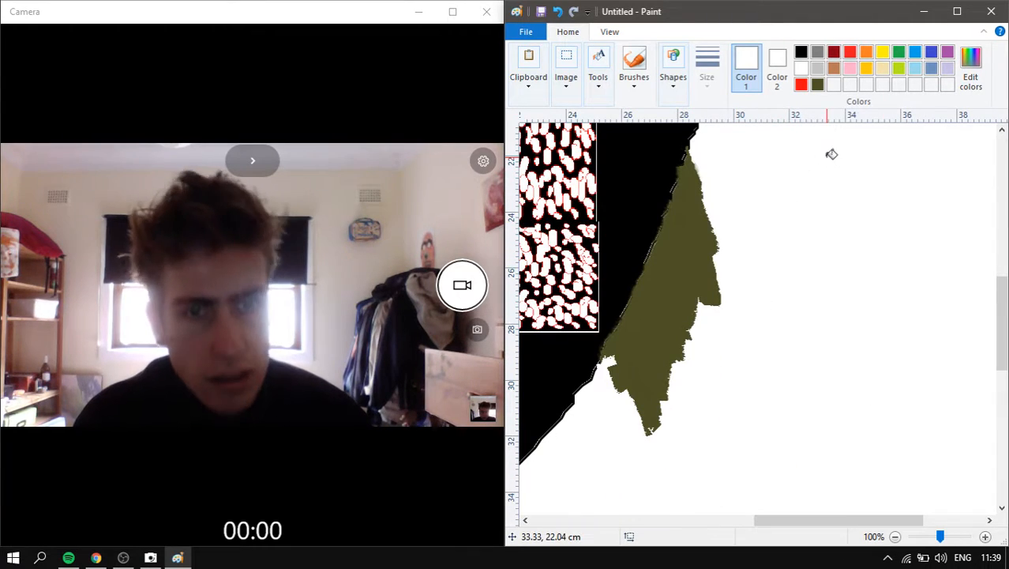
{"action": "key", "text": "ctrl+z"}
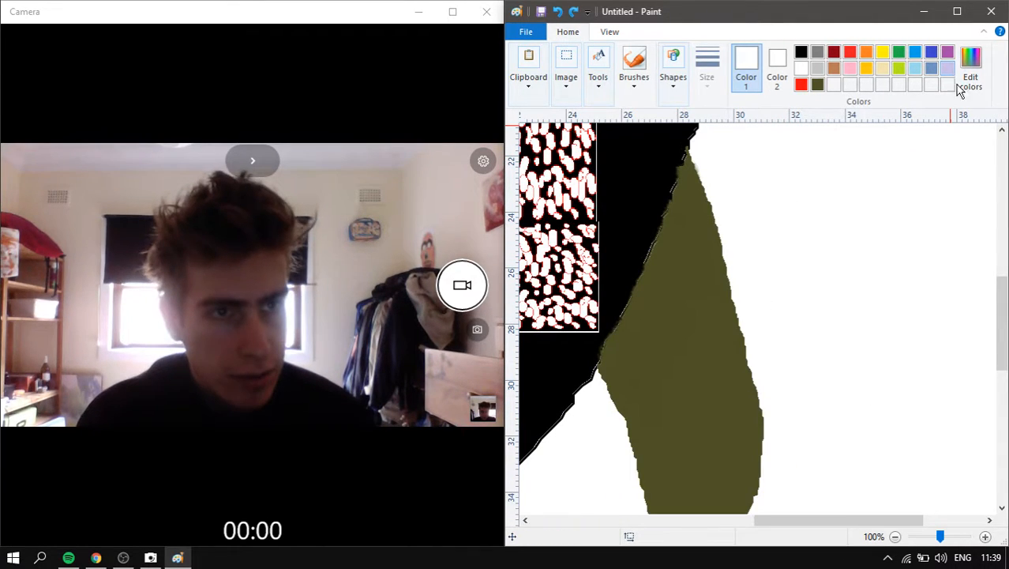
{"action": "left_click", "coordinate": [704, 430]}
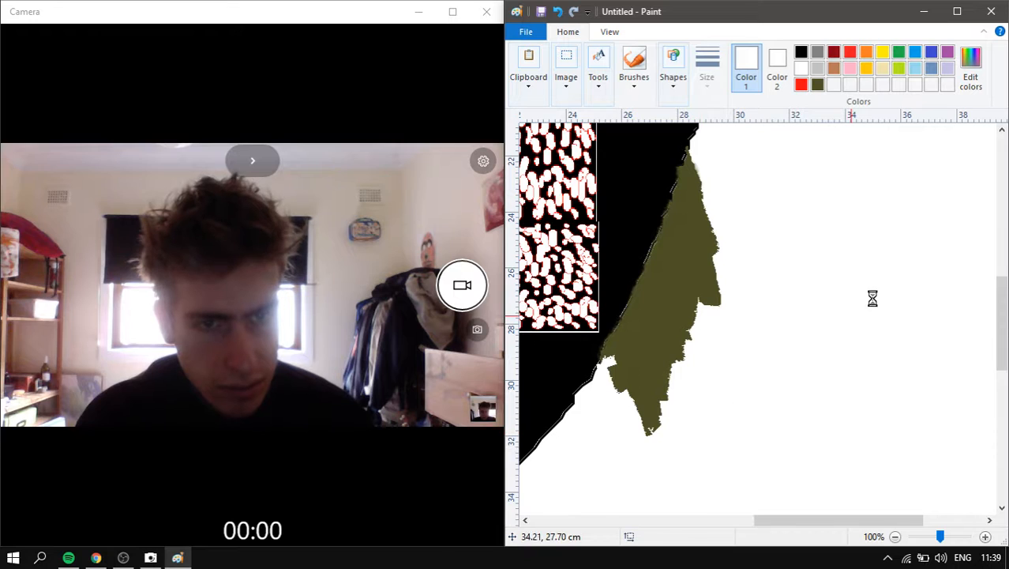
{"action": "key", "text": "ctrl+z"}
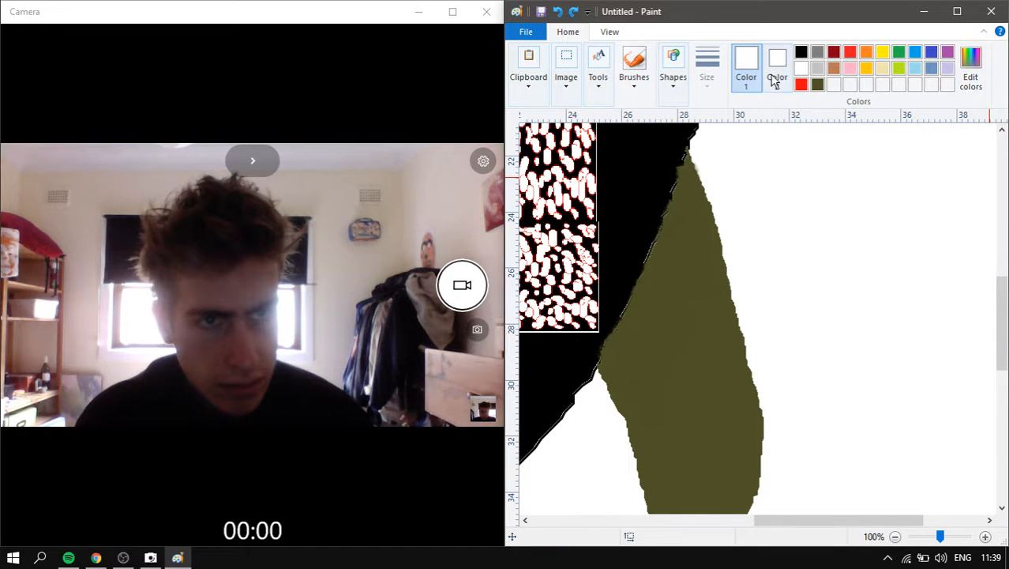
- Fill the leaf's lower part with a lighter custom olive colour
{"action": "left_click", "coordinate": [971, 67]}
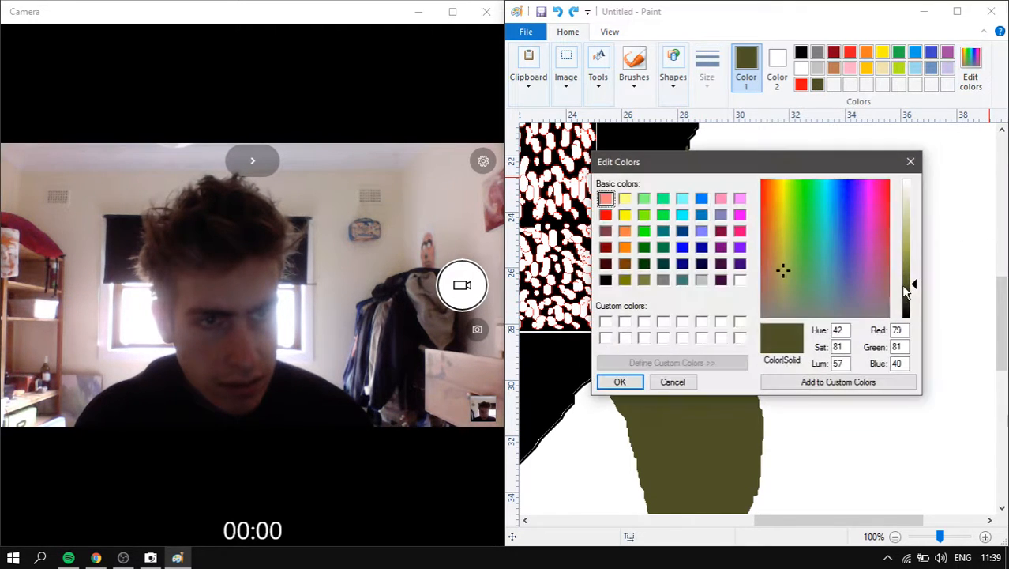
{"action": "left_click_drag", "start_coordinate": [919, 282], "coordinate": [916, 274]}
{"action": "left_click", "coordinate": [620, 382]}
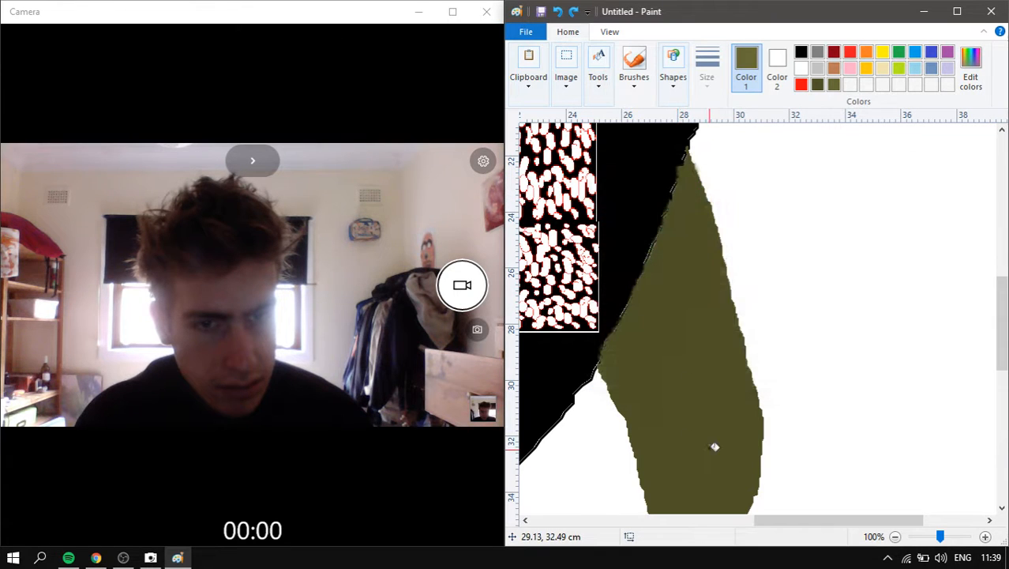
{"action": "left_click", "coordinate": [713, 443]}
{"action": "scroll", "coordinate": [746, 282], "scroll_direction": "down", "scroll_amount": 2, "text": "ctrl"}
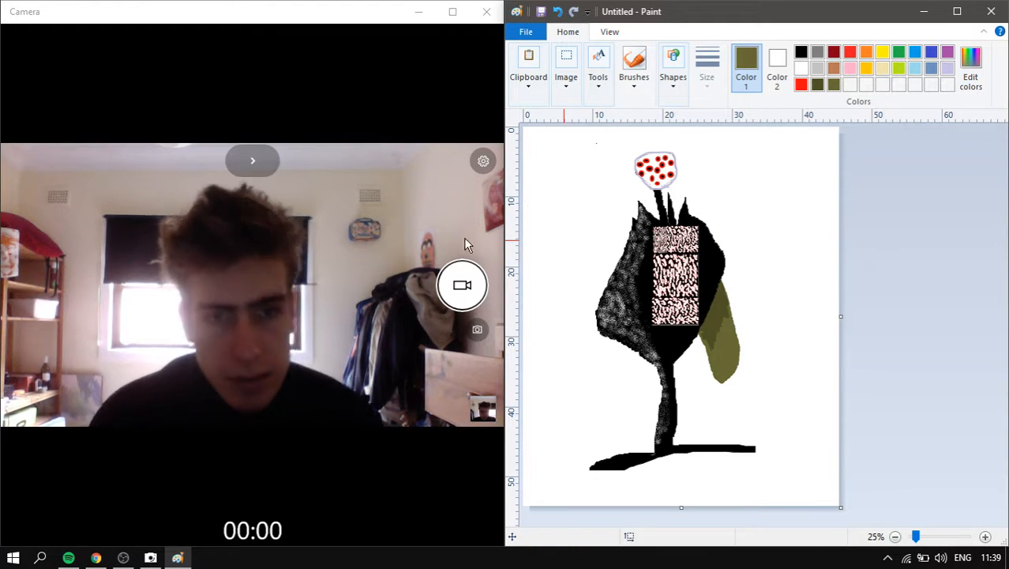
- Undo the lighter olive fill, then the leaf's fill and outline, restoring white canvas
{"action": "key", "text": "ctrl+z"}
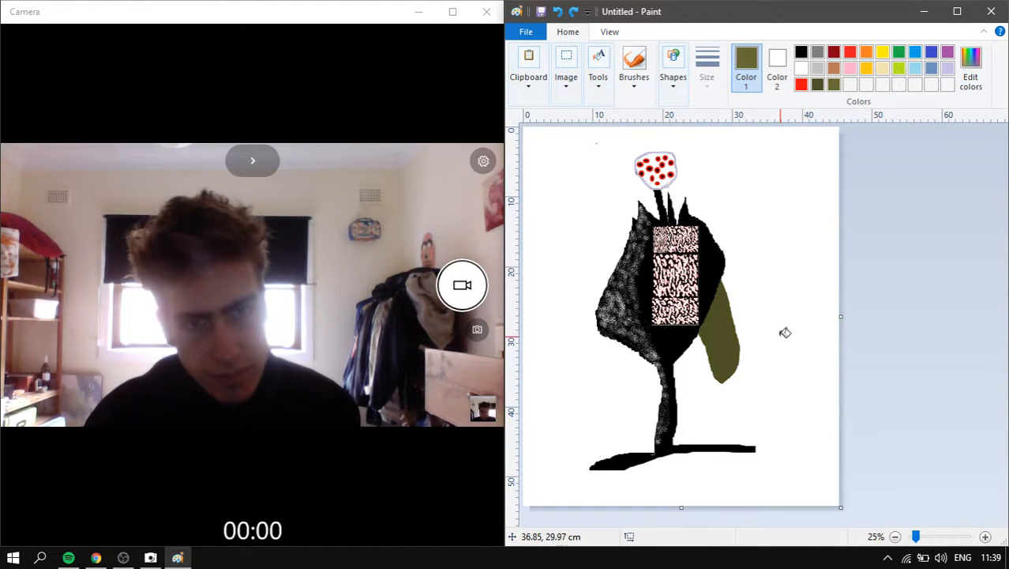
{"action": "key", "text": "ctrl+z"}
{"action": "key", "text": "ctrl+z"}
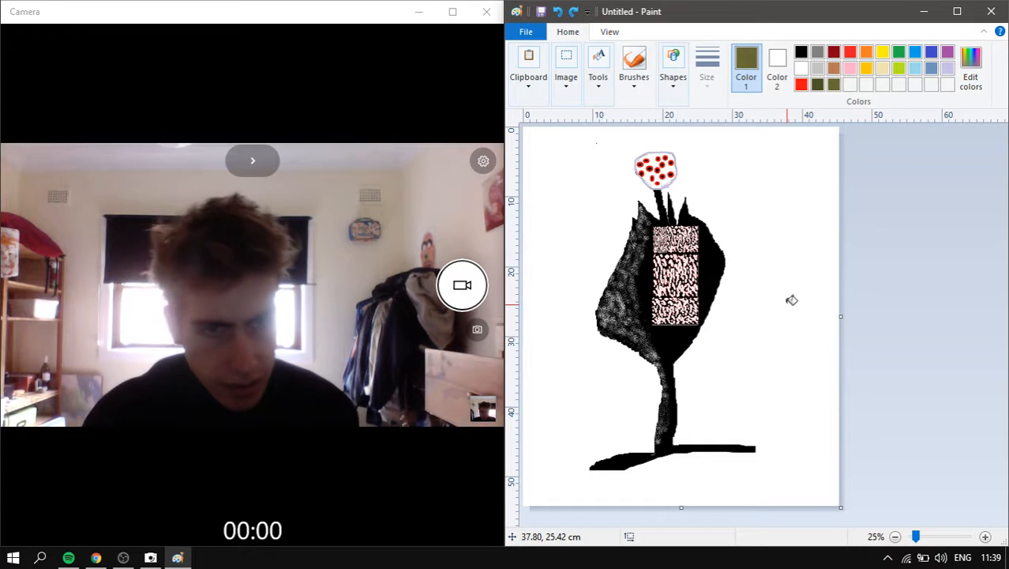
{"action": "scroll", "coordinate": [791, 297], "scroll_direction": "up", "scroll_amount": 1}
{"action": "scroll", "coordinate": [764, 234], "scroll_direction": "down", "scroll_amount": 5}
- Draw a freehand olive line and two curved pointed leaf outlines across the body with the Pencil
{"action": "left_click", "coordinate": [599, 69]}
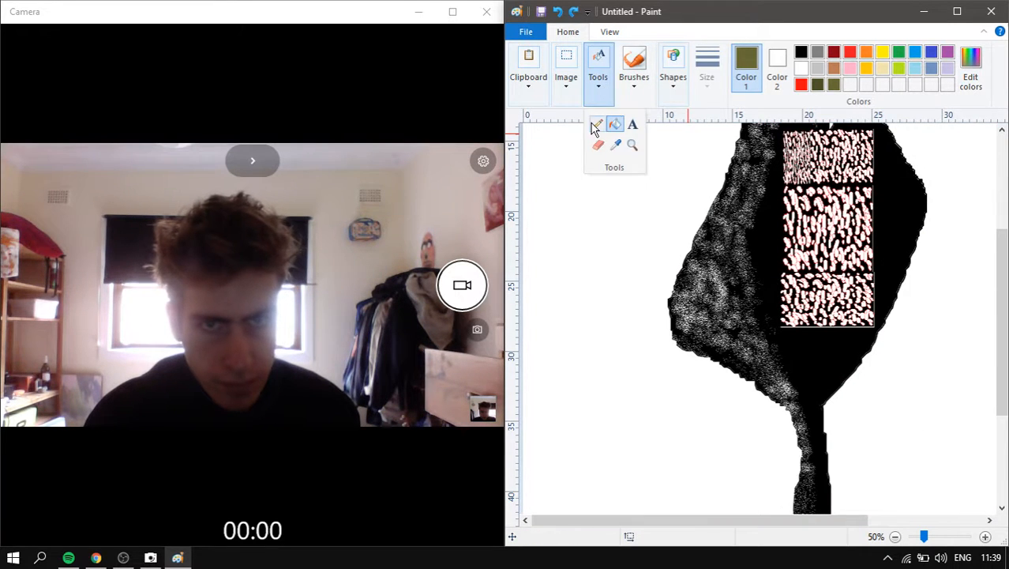
{"action": "left_click", "coordinate": [596, 126]}
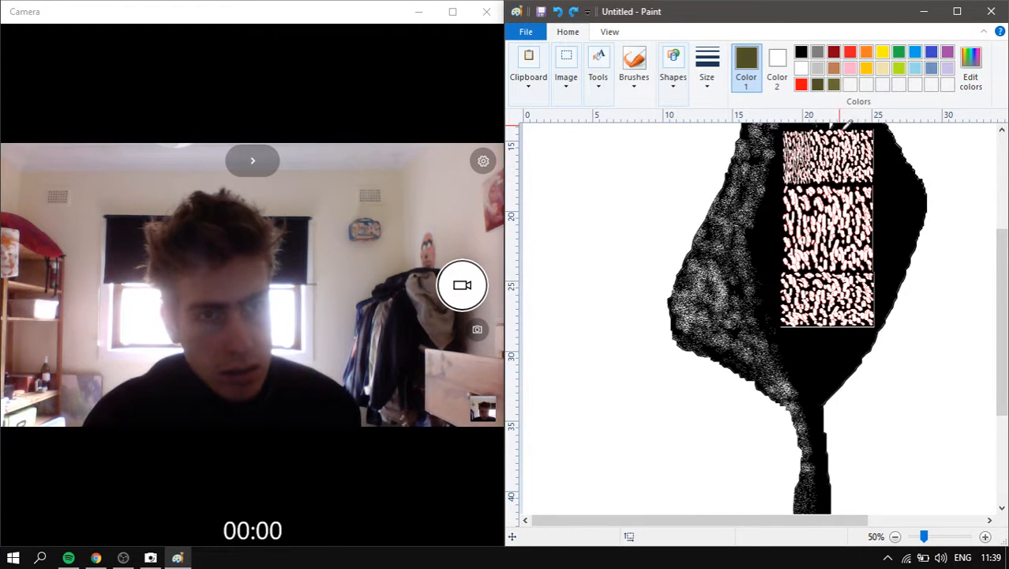
{"action": "scroll", "coordinate": [926, 306], "scroll_direction": "up", "scroll_amount": 3}
{"action": "scroll", "coordinate": [916, 312], "scroll_direction": "down", "scroll_amount": 3}
{"action": "scroll", "coordinate": [908, 315], "scroll_direction": "up", "scroll_amount": 3}
{"action": "scroll", "coordinate": [910, 324], "scroll_direction": "down", "scroll_amount": 6}
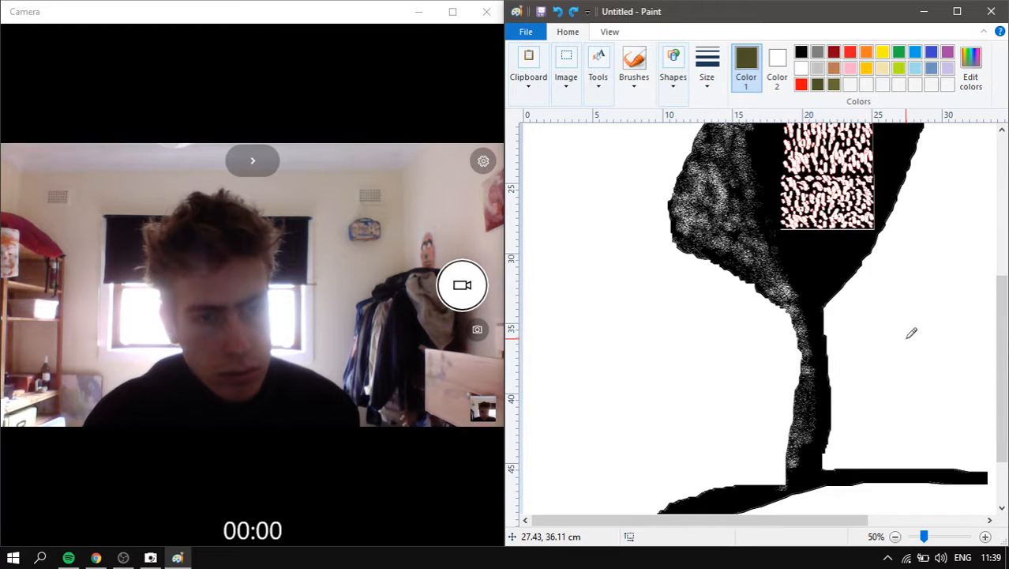
{"action": "scroll", "coordinate": [912, 332], "scroll_direction": "up", "scroll_amount": 9}
{"action": "scroll", "coordinate": [910, 336], "scroll_direction": "down", "scroll_amount": 2, "text": "ctrl"}
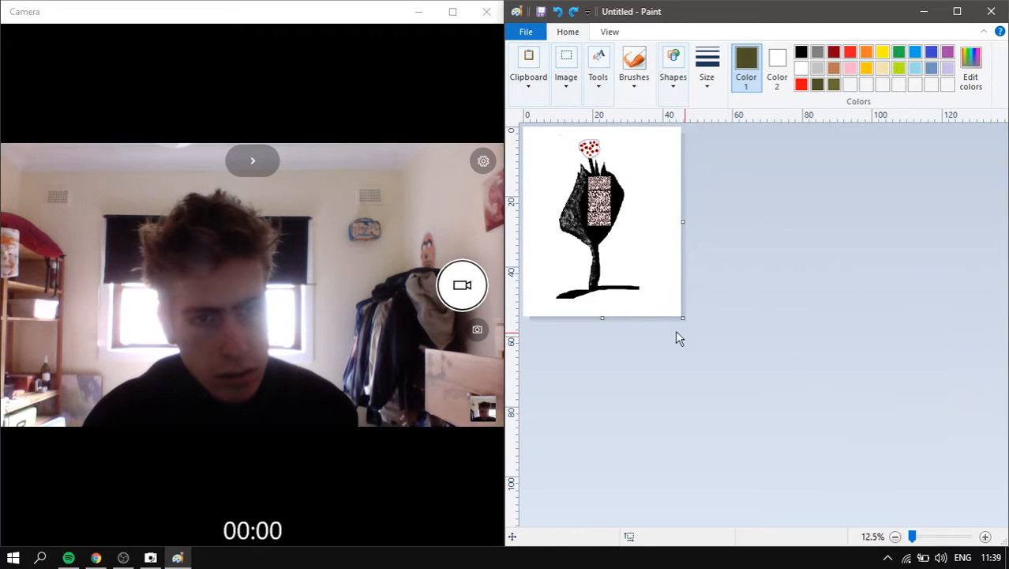
{"action": "scroll", "coordinate": [861, 245], "scroll_direction": "up", "scroll_amount": 1, "text": "ctrl"}
{"action": "scroll", "coordinate": [782, 282], "scroll_direction": "up", "scroll_amount": 1, "text": "ctrl"}
{"action": "scroll", "coordinate": [888, 272], "scroll_direction": "down", "scroll_amount": 3}
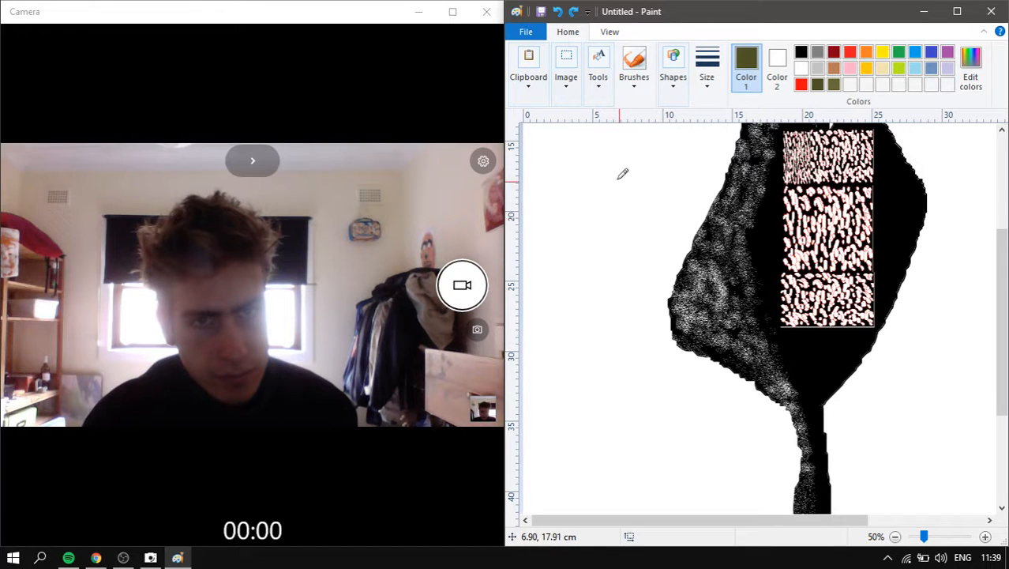
{"action": "mouse_move", "coordinate": [649, 290]}
{"action": "left_mouse_down"}
{"action": "mouse_move", "coordinate": [703, 319]}
{"action": "mouse_move", "coordinate": [806, 343]}
{"action": "mouse_move", "coordinate": [861, 344]}
{"action": "mouse_move", "coordinate": [928, 322]}
{"action": "left_mouse_up"}
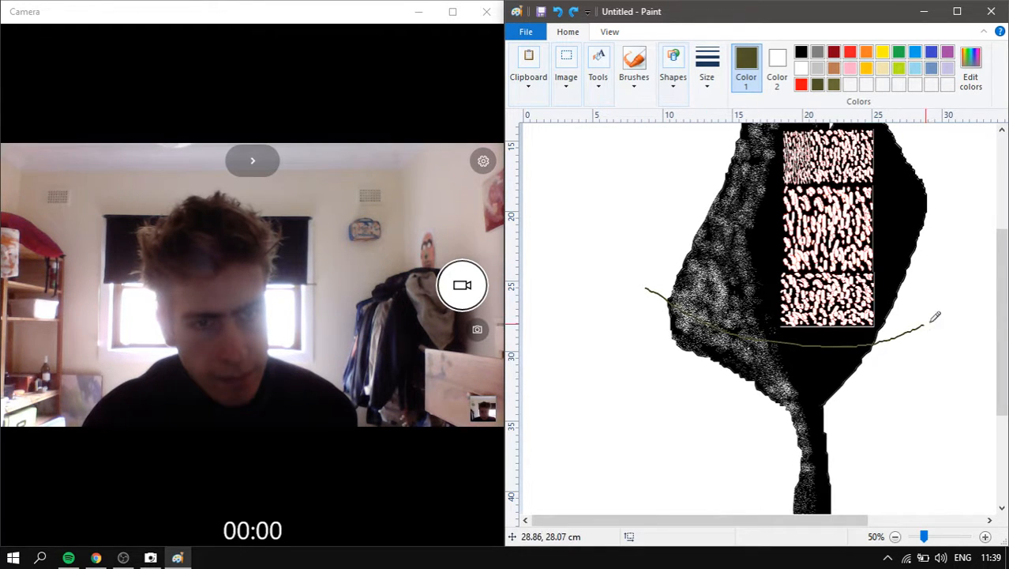
{"action": "mouse_move", "coordinate": [978, 297]}
{"action": "left_mouse_down"}
{"action": "mouse_move", "coordinate": [933, 355]}
{"action": "mouse_move", "coordinate": [812, 382]}
{"action": "mouse_move", "coordinate": [685, 361]}
{"action": "mouse_move", "coordinate": [625, 314]}
{"action": "mouse_move", "coordinate": [570, 223]}
{"action": "left_mouse_up"}
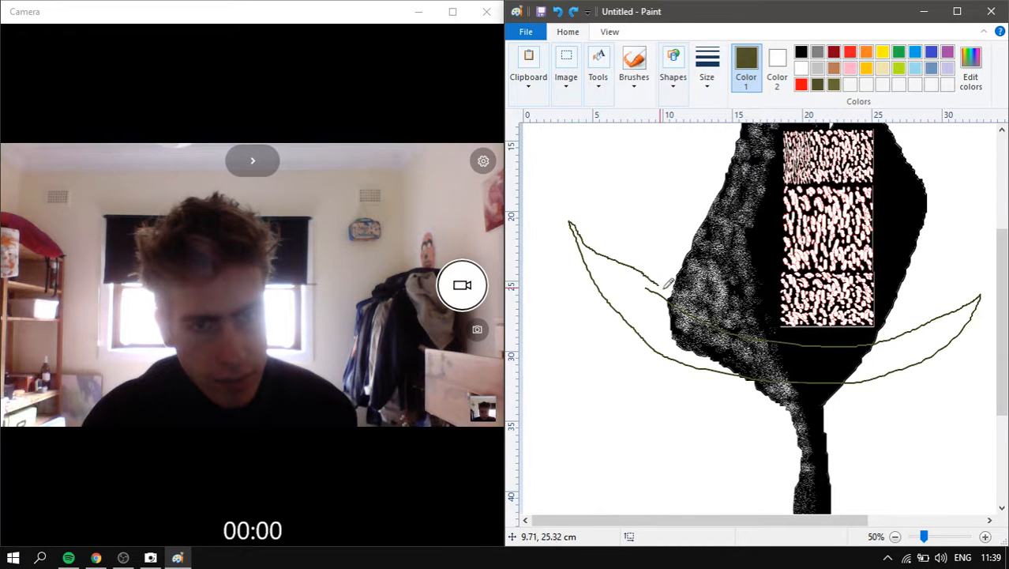
- Bucket-fill the left leaf, right leaf and the band between them solid olive
{"action": "scroll", "coordinate": [745, 327], "scroll_direction": "down", "scroll_amount": 1}
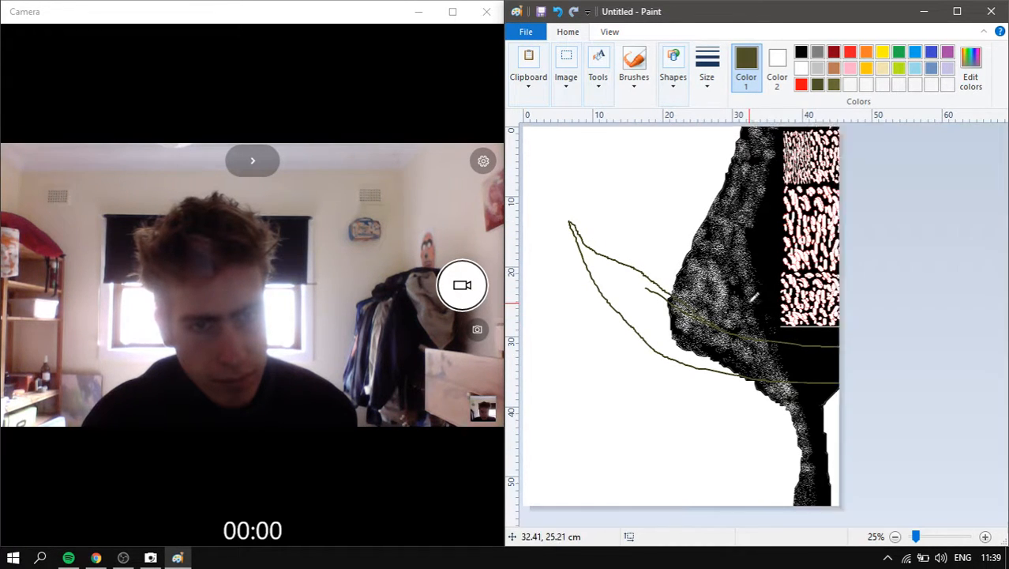
{"action": "left_click", "coordinate": [598, 67]}
{"action": "left_click", "coordinate": [615, 124]}
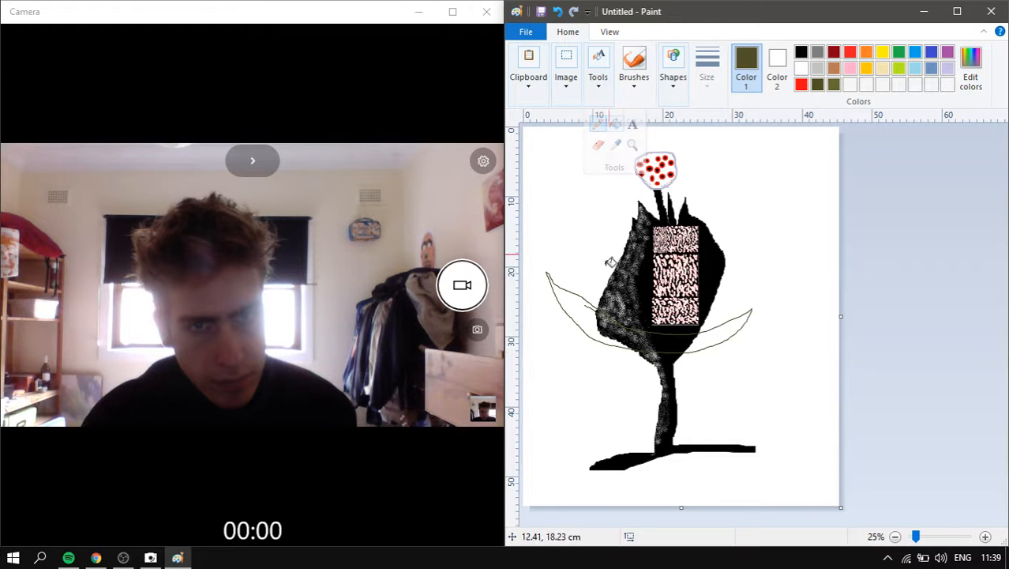
{"action": "left_click", "coordinate": [590, 317]}
{"action": "left_click", "coordinate": [698, 335]}
{"action": "left_click", "coordinate": [673, 338]}
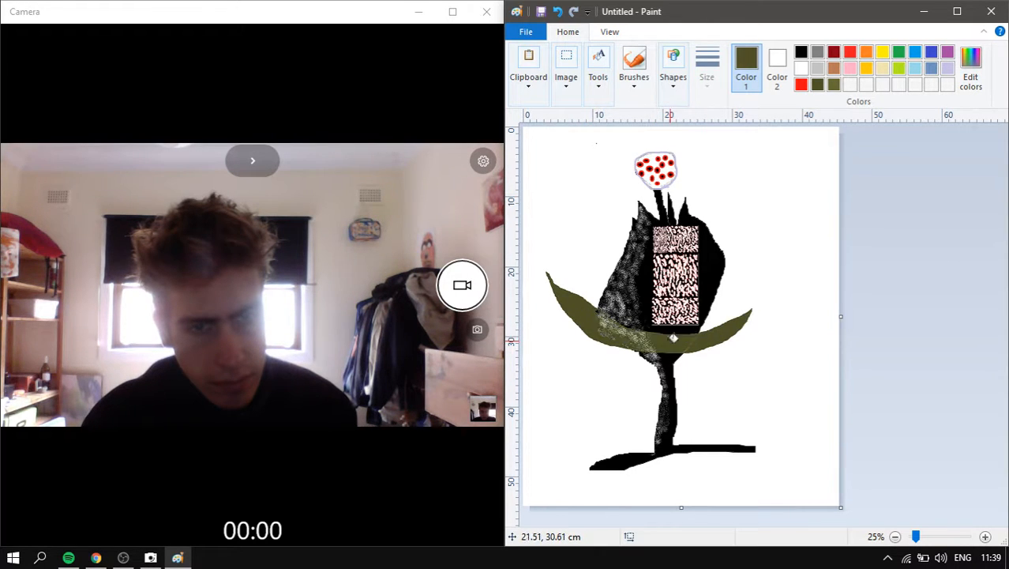
{"action": "scroll", "coordinate": [800, 308], "scroll_direction": "up", "scroll_amount": 2}
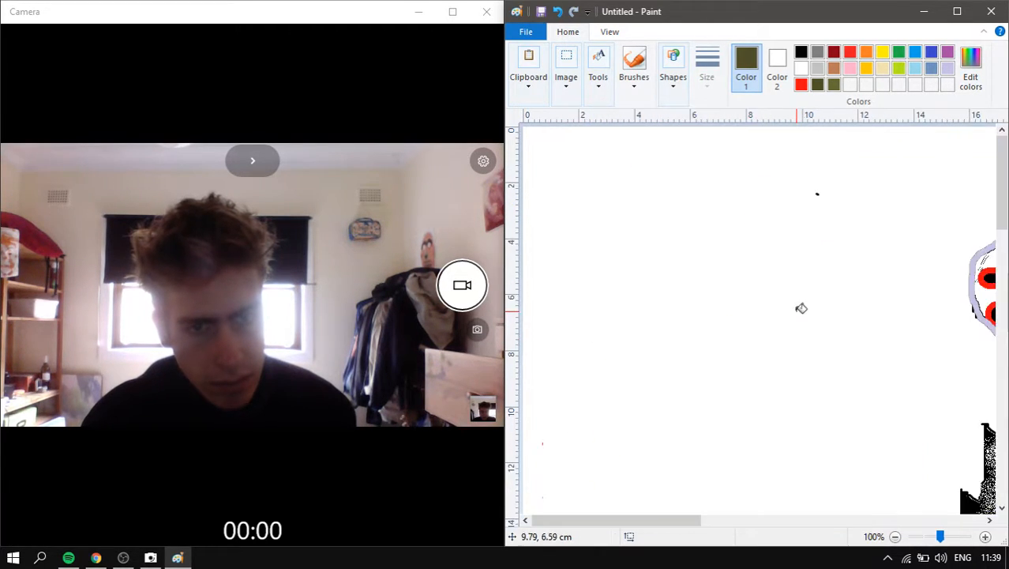
{"action": "scroll", "coordinate": [813, 261], "scroll_direction": "down", "scroll_amount": 5}
{"action": "scroll", "coordinate": [840, 305], "scroll_direction": "down", "scroll_amount": 1}
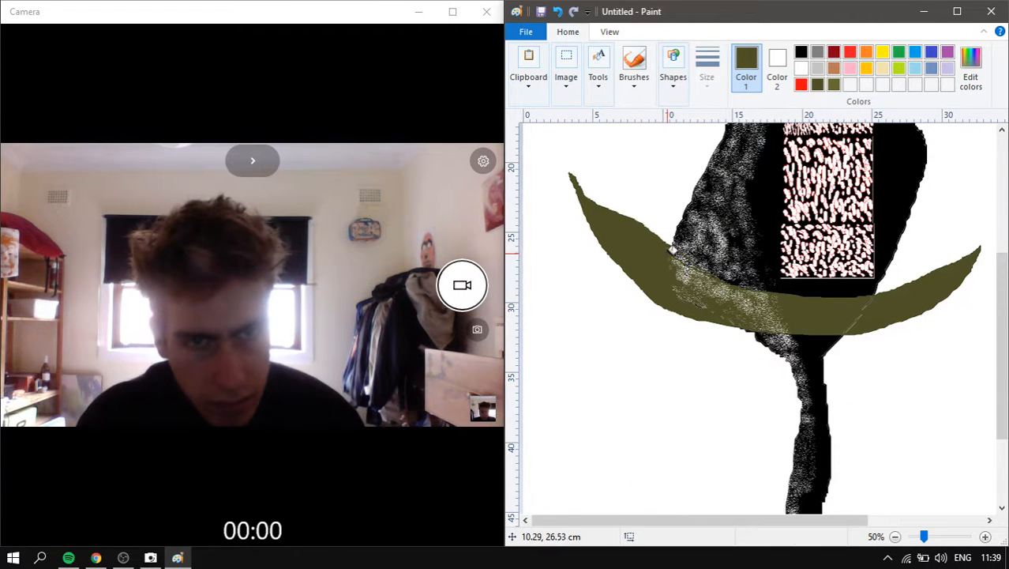
{"action": "scroll", "coordinate": [684, 251], "scroll_direction": "down", "scroll_amount": 1}
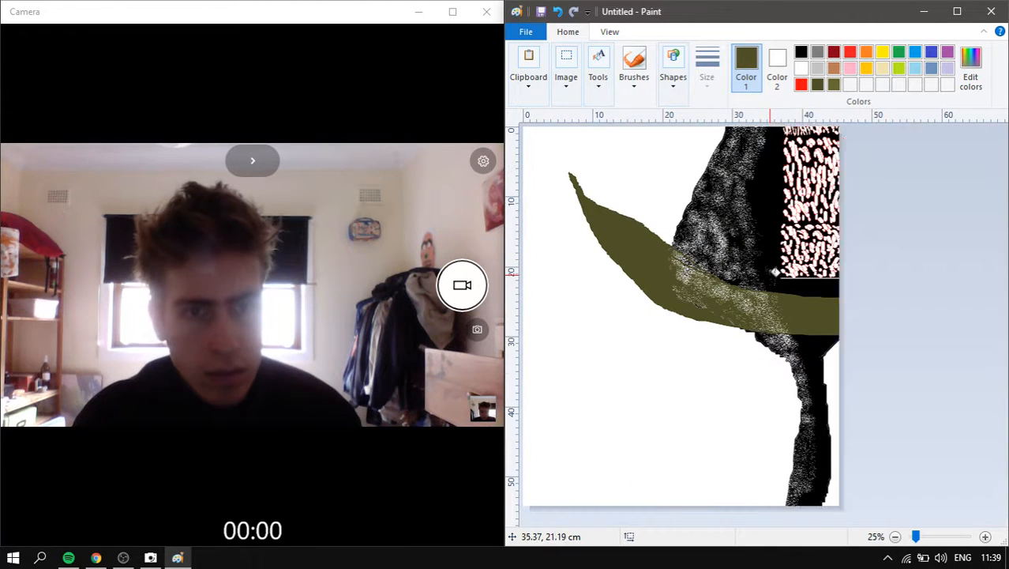
{"action": "scroll", "coordinate": [832, 207], "scroll_direction": "down", "scroll_amount": 1}
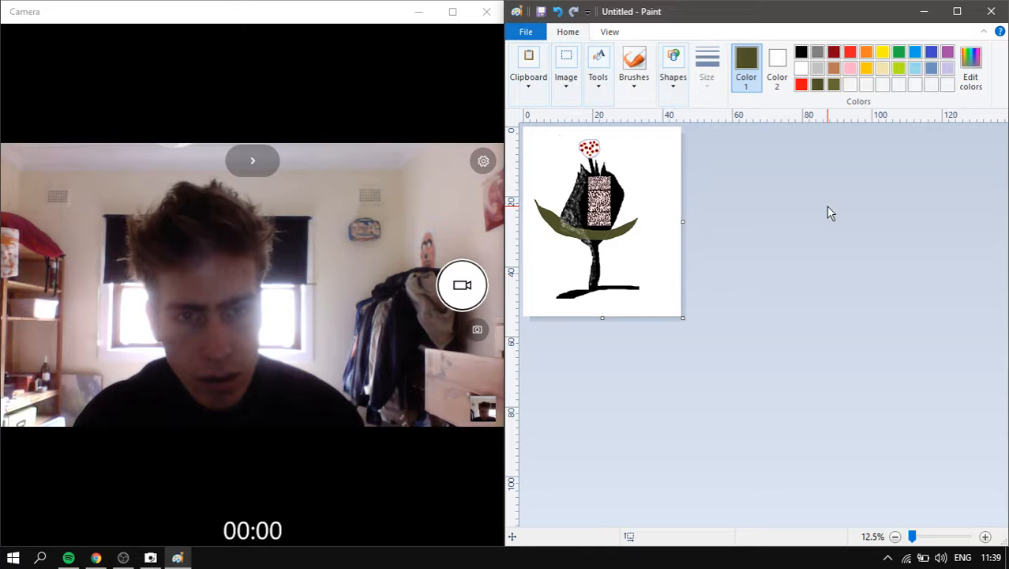
- Brush olive over the light speckled patch and the light streak on the band
{"action": "scroll", "coordinate": [794, 285], "scroll_direction": "up", "scroll_amount": 3}
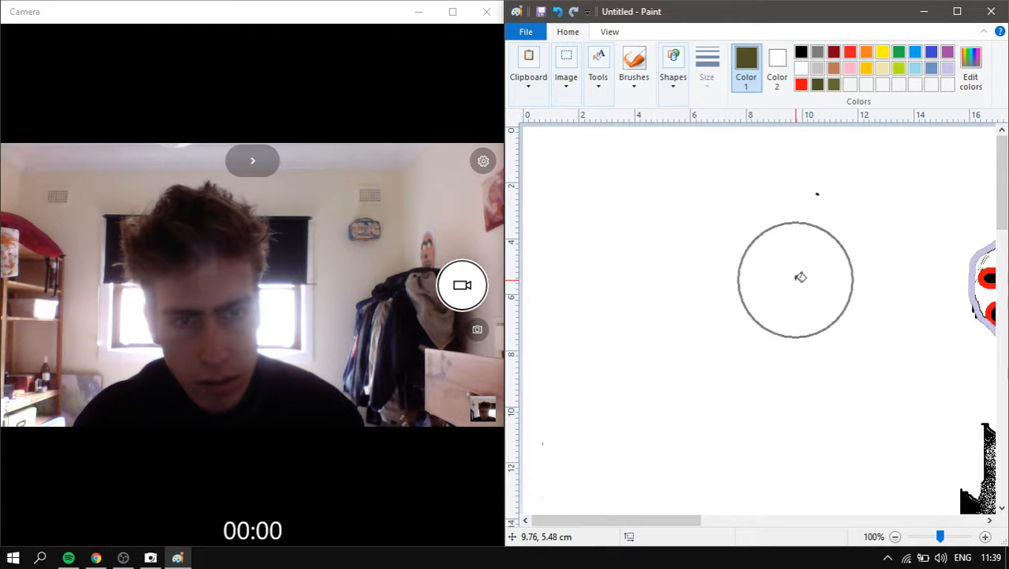
{"action": "scroll", "coordinate": [800, 277], "scroll_direction": "down", "scroll_amount": 2}
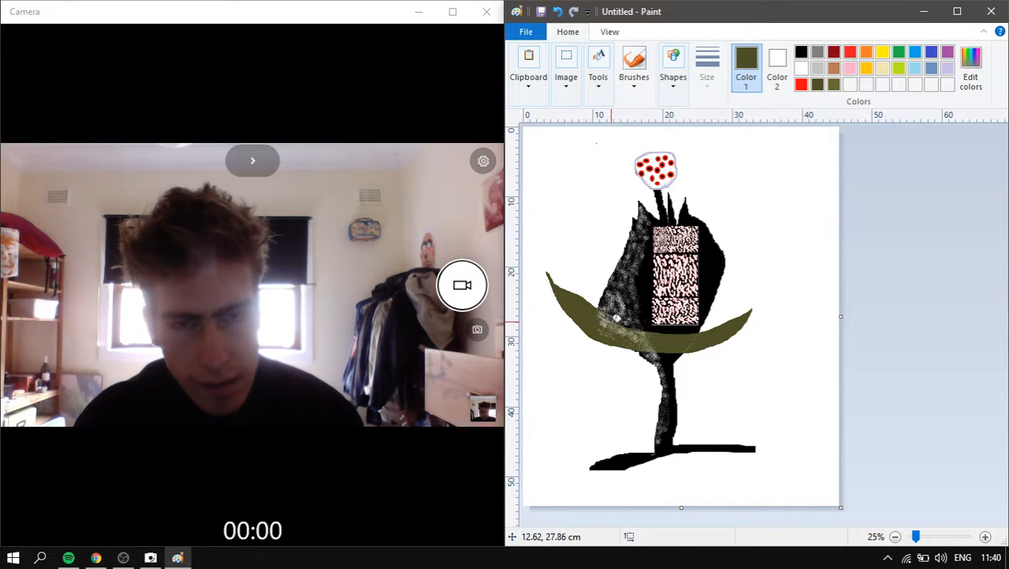
{"action": "scroll", "coordinate": [766, 325], "scroll_direction": "up", "scroll_amount": 2}
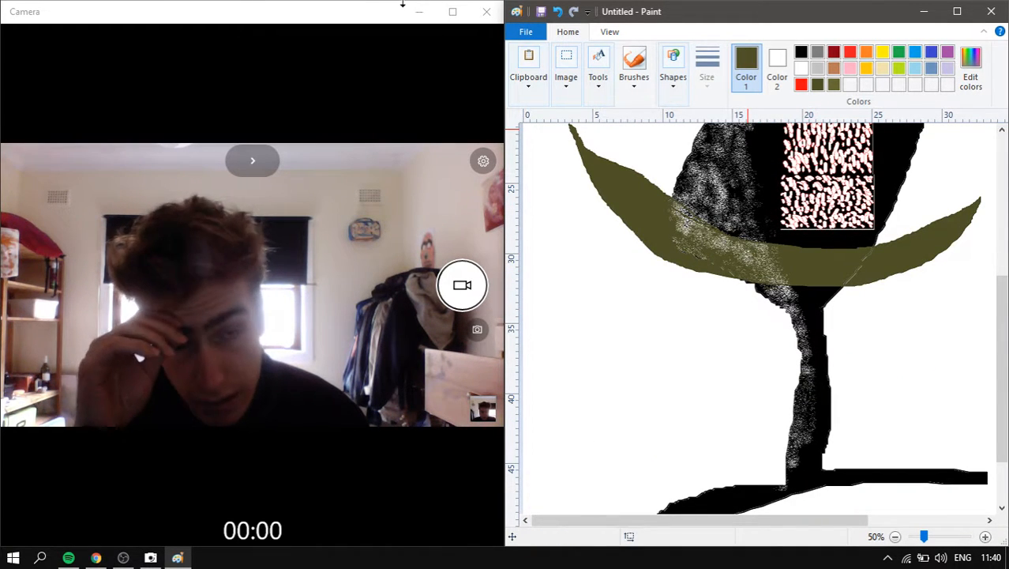
{"action": "left_click", "coordinate": [635, 68]}
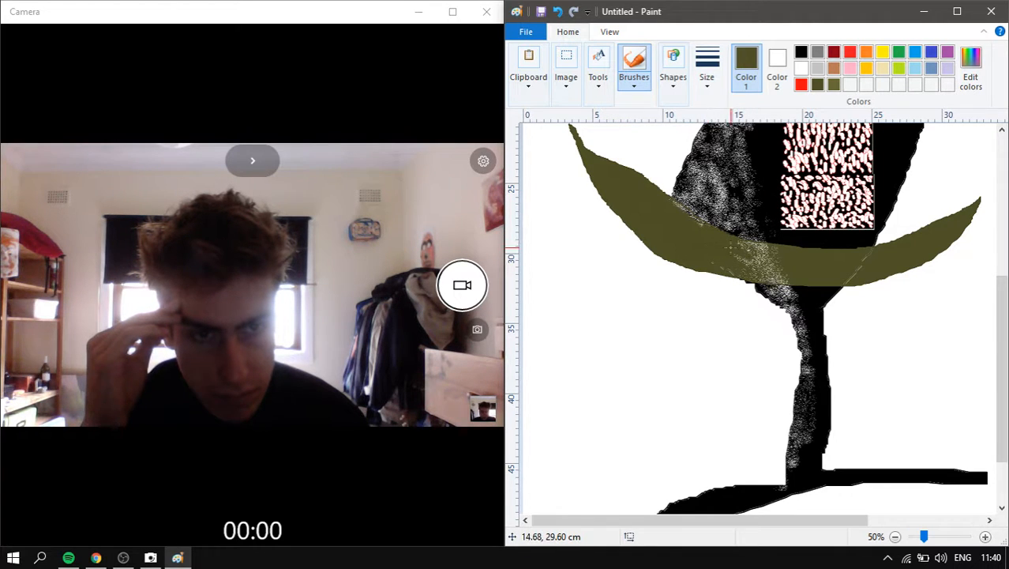
{"action": "mouse_move", "coordinate": [732, 269]}
{"action": "left_mouse_down"}
{"action": "mouse_move", "coordinate": [793, 257]}
{"action": "mouse_move", "coordinate": [703, 246]}
{"action": "mouse_move", "coordinate": [778, 257]}
{"action": "mouse_move", "coordinate": [734, 237]}
{"action": "left_mouse_up"}
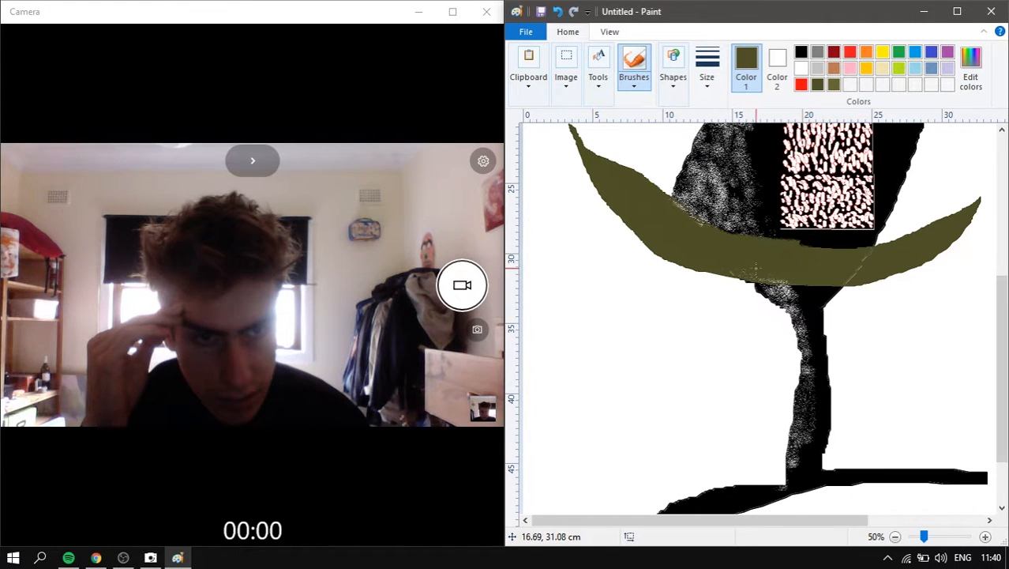
{"action": "mouse_move", "coordinate": [773, 273]}
{"action": "left_mouse_down"}
{"action": "mouse_move", "coordinate": [886, 273]}
{"action": "mouse_move", "coordinate": [860, 272]}
{"action": "mouse_move", "coordinate": [884, 255]}
{"action": "mouse_move", "coordinate": [832, 270]}
{"action": "mouse_move", "coordinate": [881, 261]}
{"action": "left_mouse_up"}
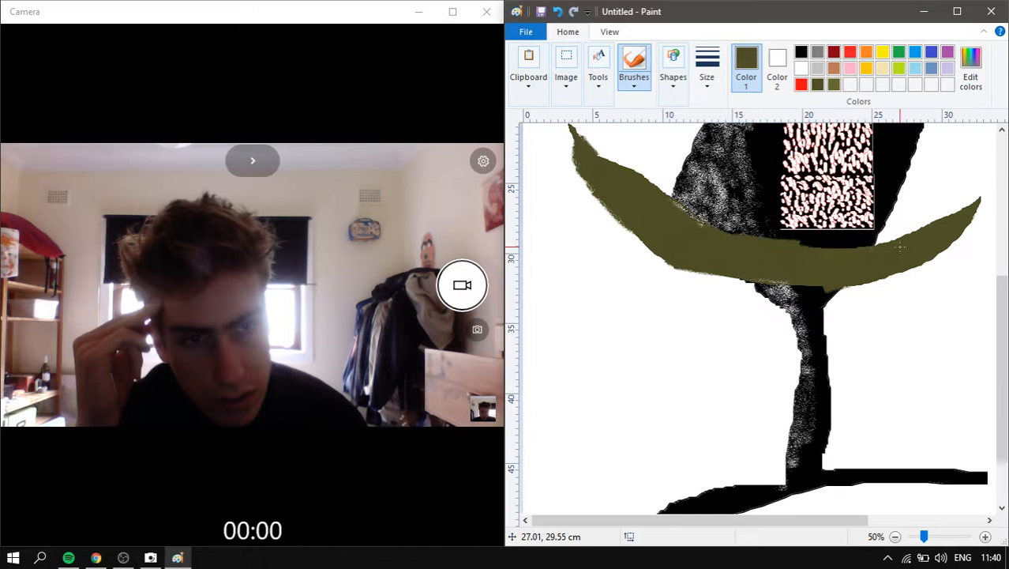
{"action": "left_click", "coordinate": [600, 71]}
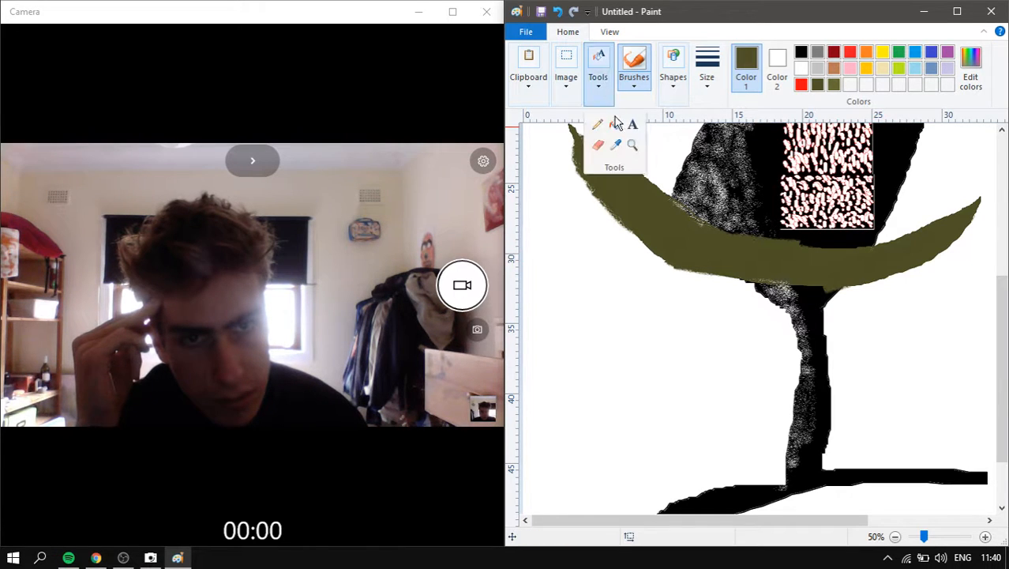
{"action": "left_click", "coordinate": [615, 124]}
{"action": "left_click", "coordinate": [800, 52]}
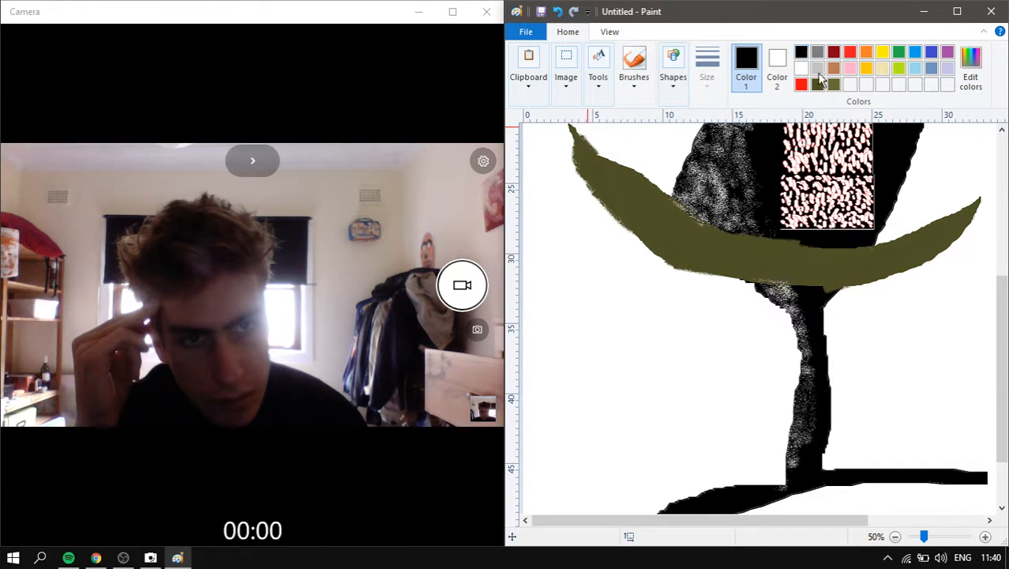
{"action": "left_click", "coordinate": [951, 234]}
{"action": "left_click", "coordinate": [612, 164]}
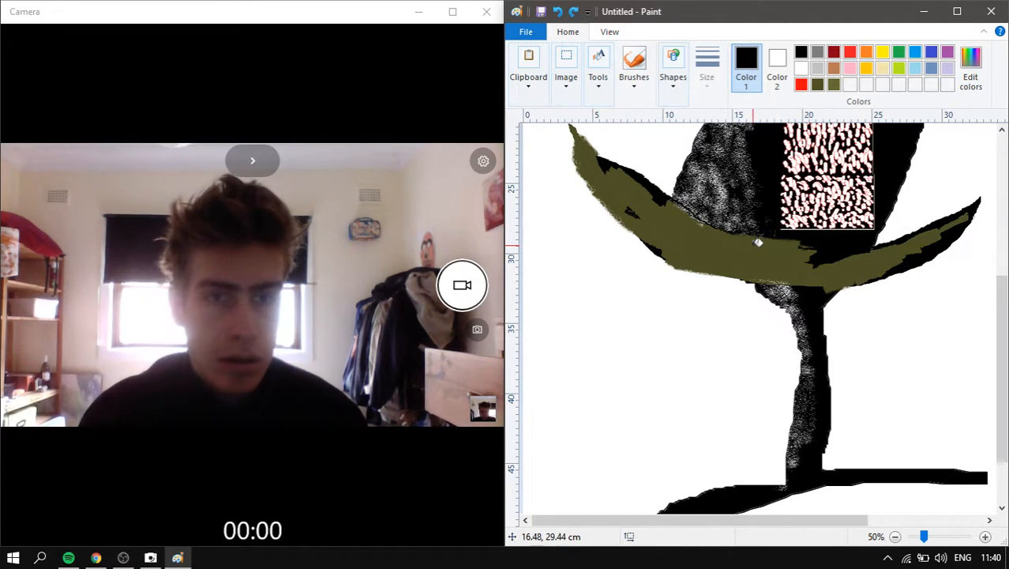
{"action": "key", "text": "ctrl+z"}
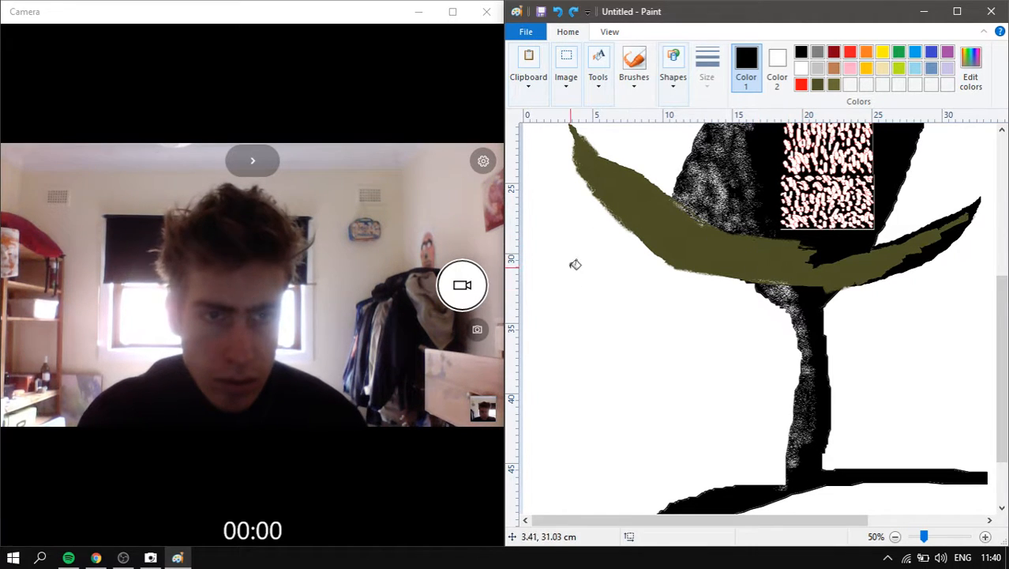
{"action": "left_click", "coordinate": [615, 170]}
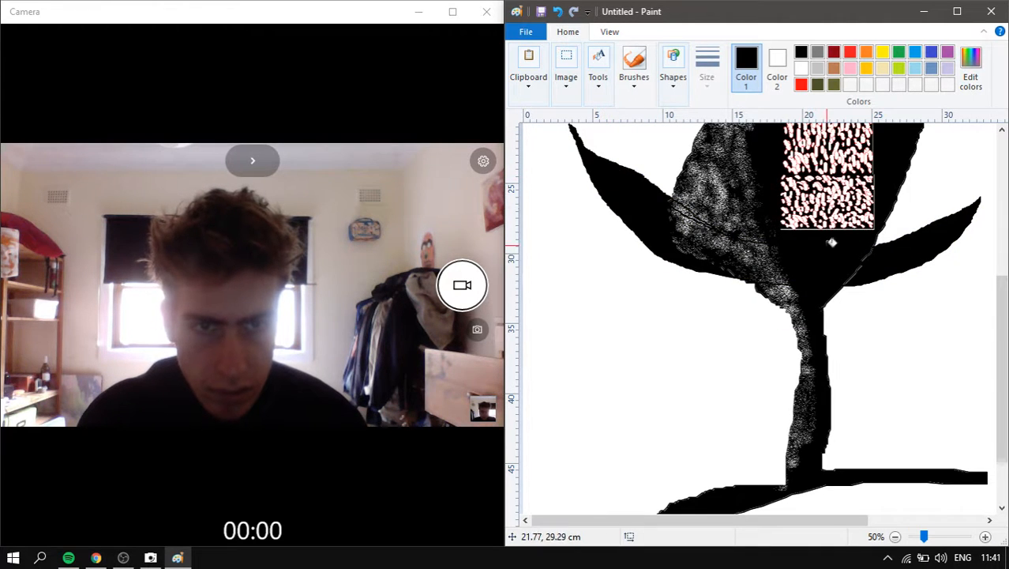
{"action": "scroll", "coordinate": [832, 242], "scroll_direction": "down", "scroll_amount": 2}
{"action": "key", "text": "ctrl+z"}
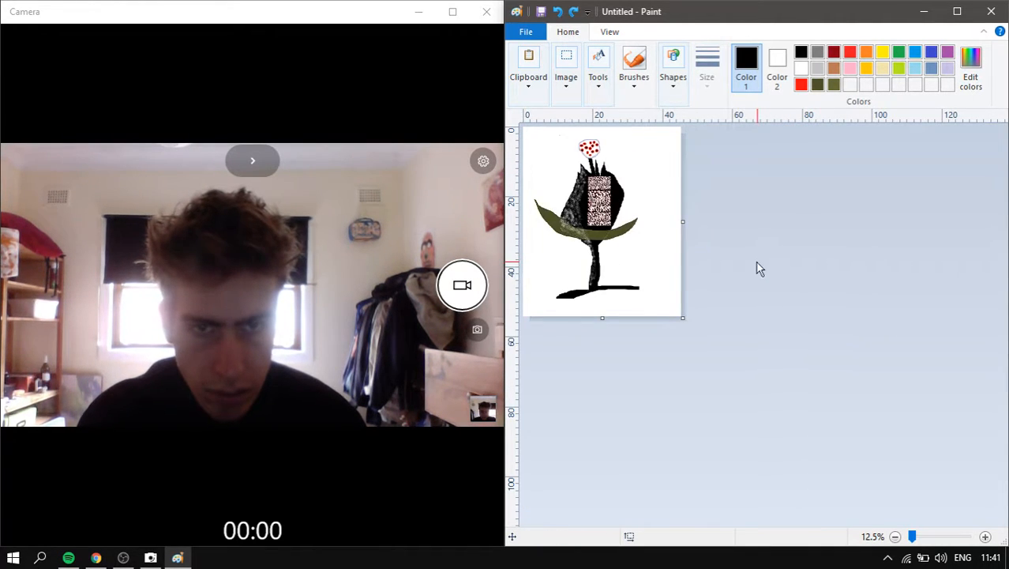
{"action": "scroll", "coordinate": [760, 272], "scroll_direction": "up", "scroll_amount": 2}
{"action": "scroll", "coordinate": [766, 253], "scroll_direction": "down", "scroll_amount": 3}
{"action": "left_click", "coordinate": [641, 63]}
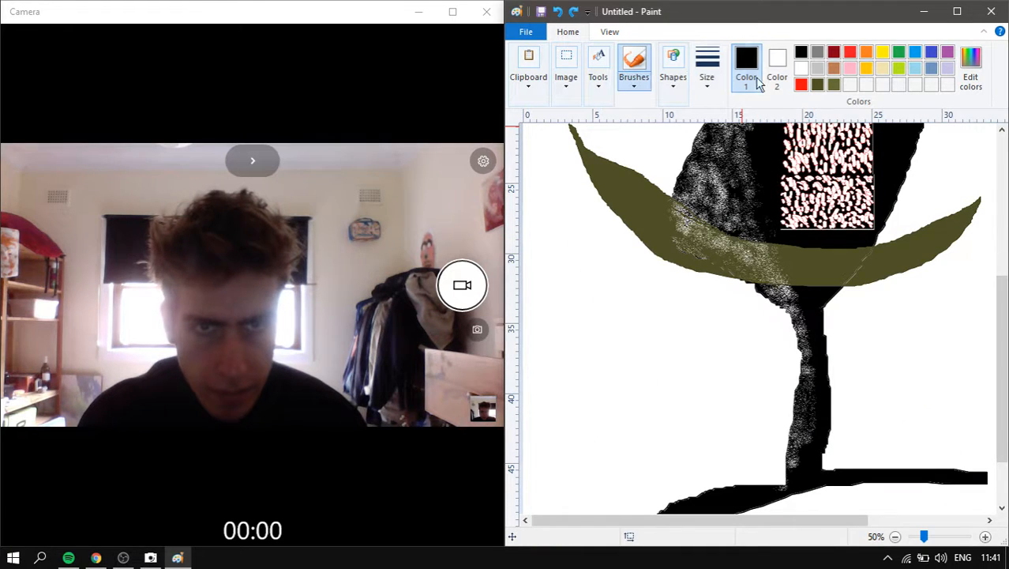
{"action": "left_click", "coordinate": [821, 84]}
- Brush olive over the leaf's remaining white speckles and even out the band's top edge
{"action": "scroll", "coordinate": [770, 411], "scroll_direction": "up", "scroll_amount": 1}
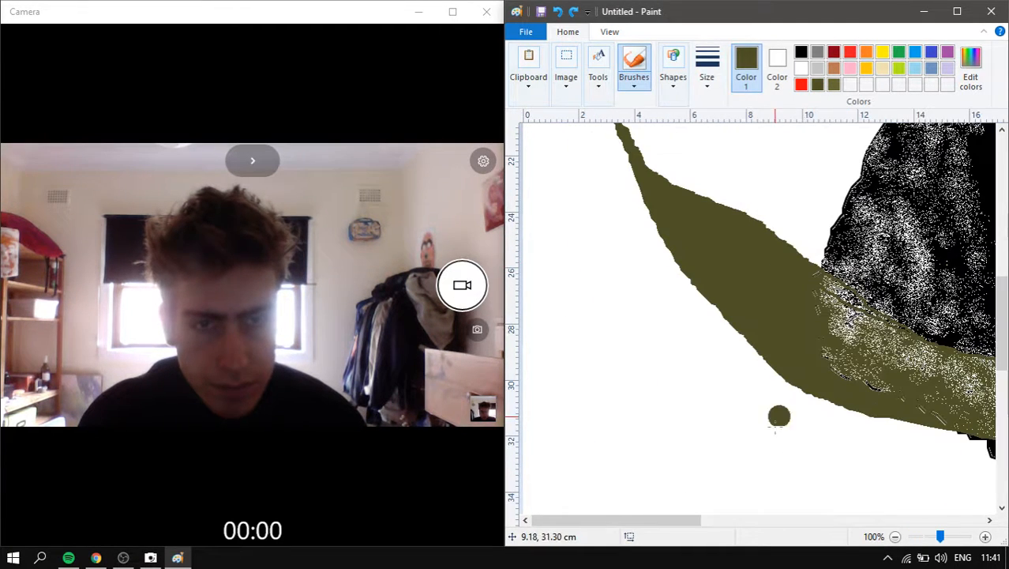
{"action": "mouse_move", "coordinate": [825, 318]}
{"action": "left_mouse_down"}
{"action": "mouse_move", "coordinate": [910, 332]}
{"action": "mouse_move", "coordinate": [809, 285]}
{"action": "mouse_move", "coordinate": [873, 303]}
{"action": "left_mouse_up"}
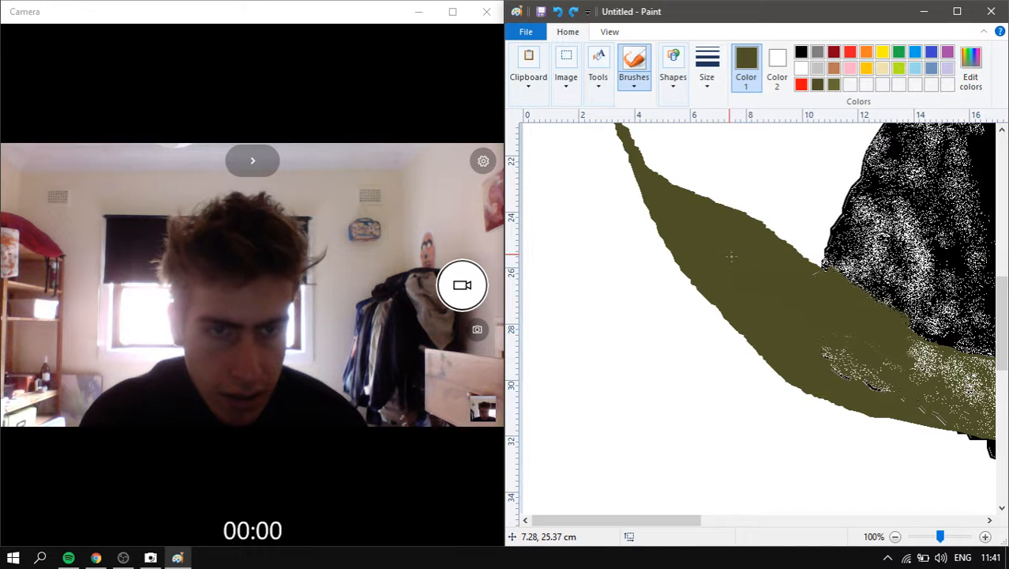
{"action": "left_click_drag", "start_coordinate": [916, 369], "coordinate": [940, 381]}
{"action": "left_click_drag", "start_coordinate": [815, 330], "coordinate": [861, 385]}
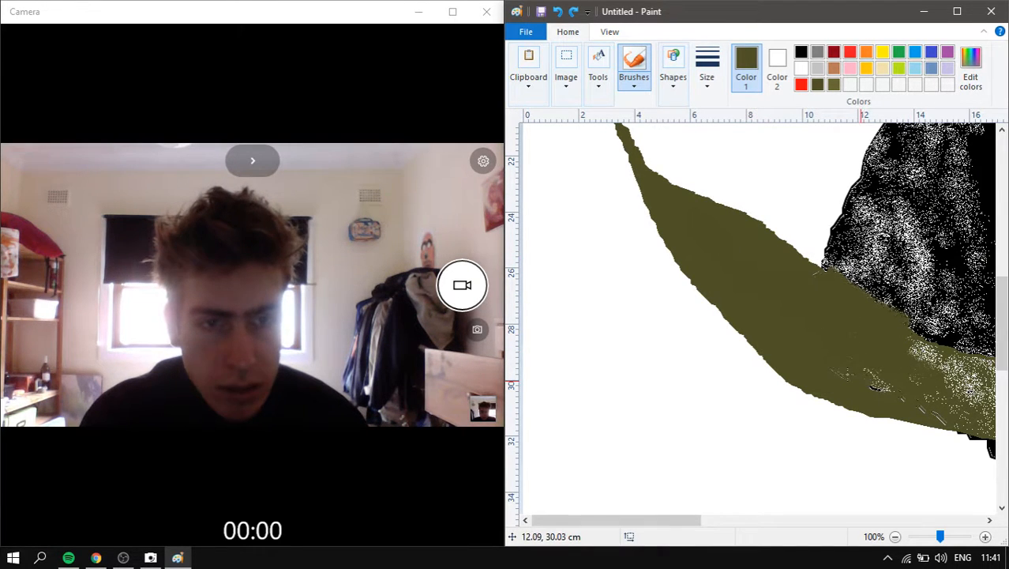
{"action": "left_click_drag", "start_coordinate": [675, 523], "coordinate": [804, 523]}
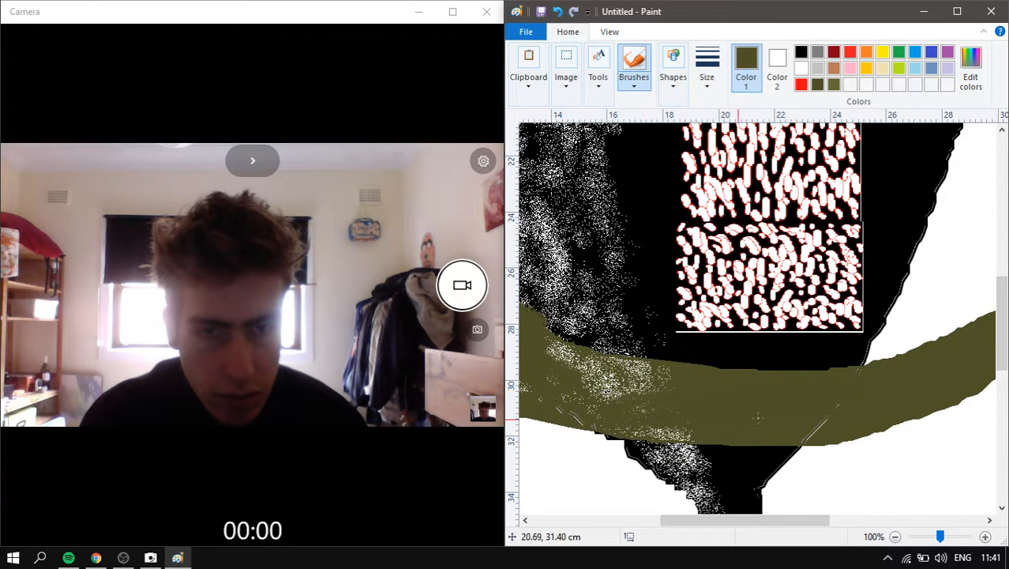
{"action": "left_click_drag", "start_coordinate": [706, 371], "coordinate": [820, 371]}
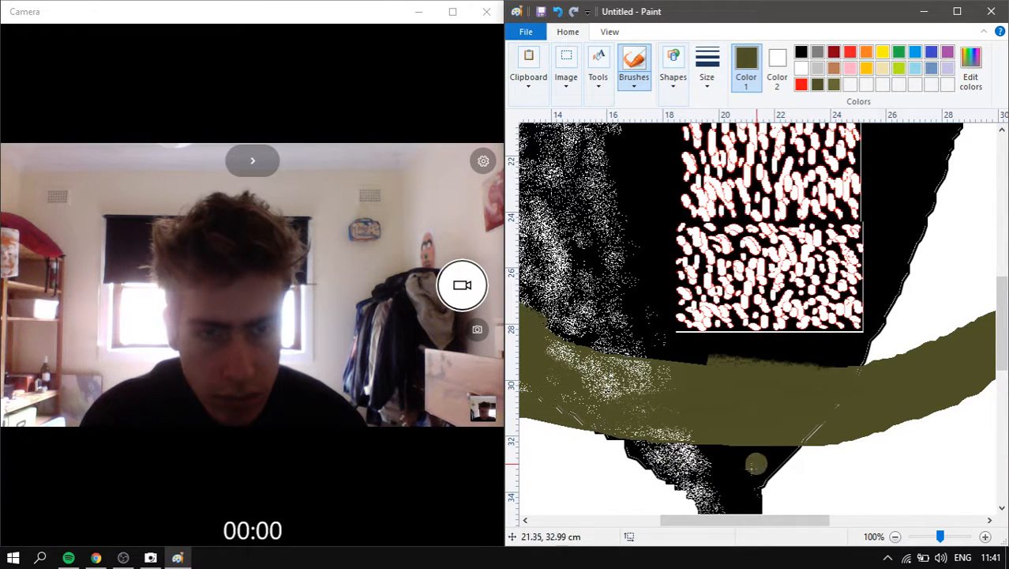
{"action": "scroll", "coordinate": [861, 402], "scroll_direction": "down", "scroll_amount": 1}
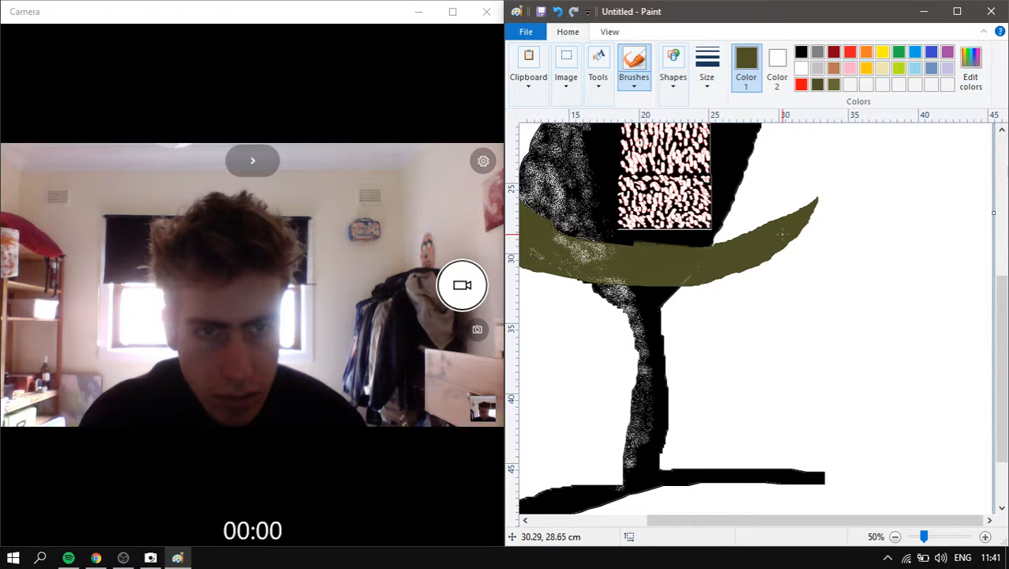
- Bucket-fill the gap above the right leaf and the speckled lower band with black
{"action": "left_click", "coordinate": [598, 79]}
{"action": "left_click", "coordinate": [615, 127]}
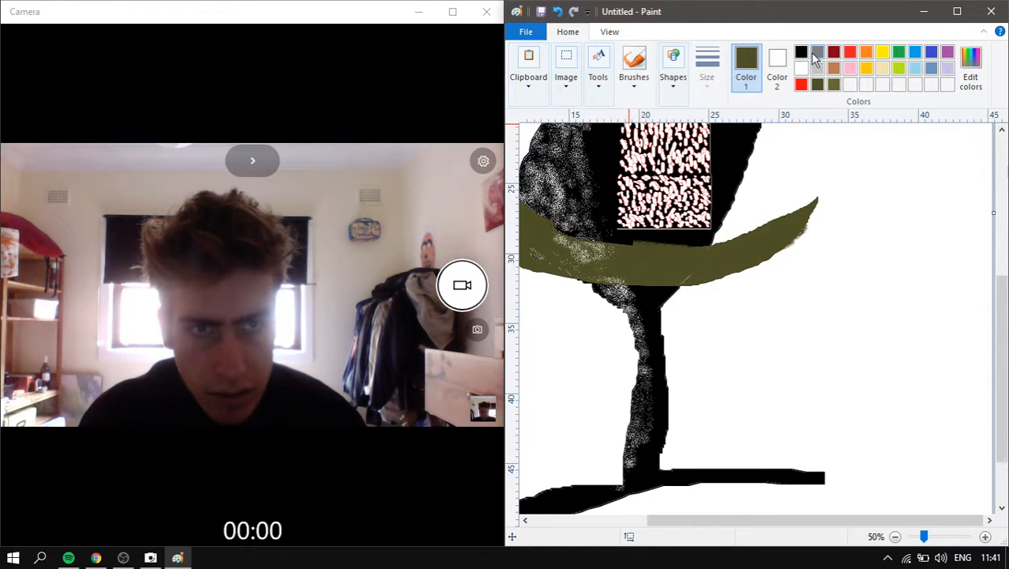
{"action": "left_click", "coordinate": [817, 209]}
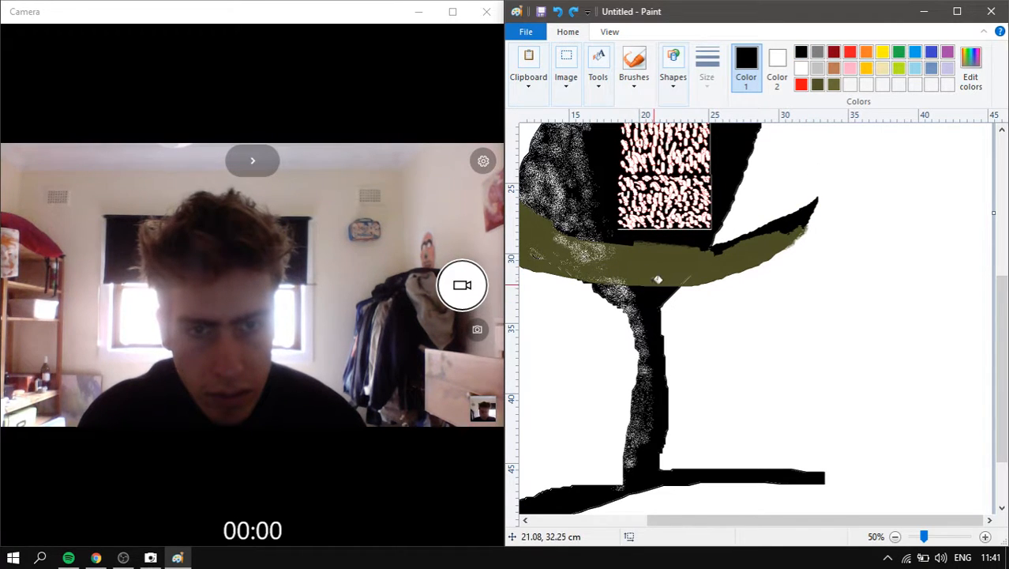
{"action": "left_click", "coordinate": [659, 278]}
{"action": "scroll", "coordinate": [688, 304], "scroll_direction": "up", "scroll_amount": 2}
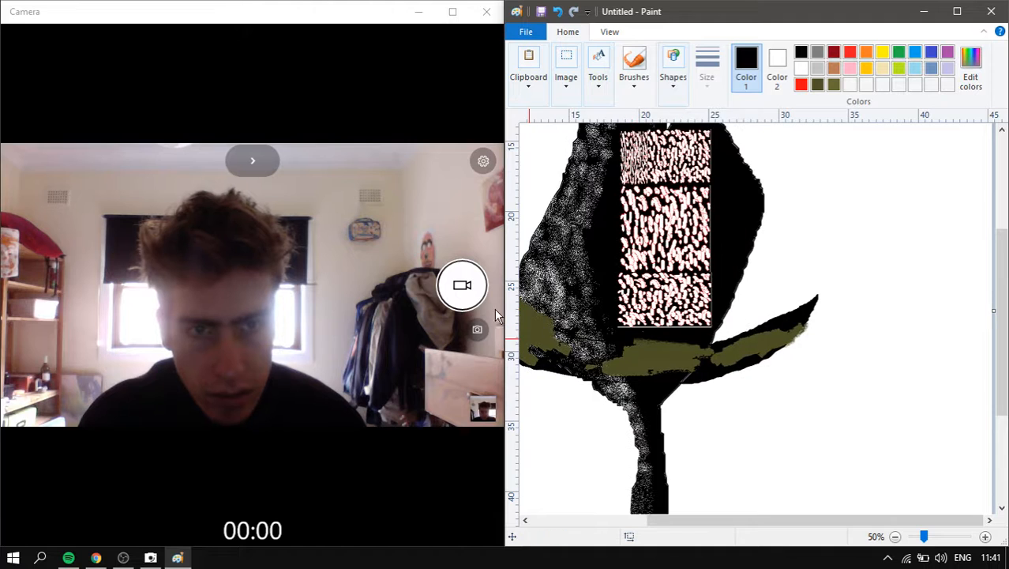
{"action": "scroll", "coordinate": [706, 359], "scroll_direction": "down", "scroll_amount": 2}
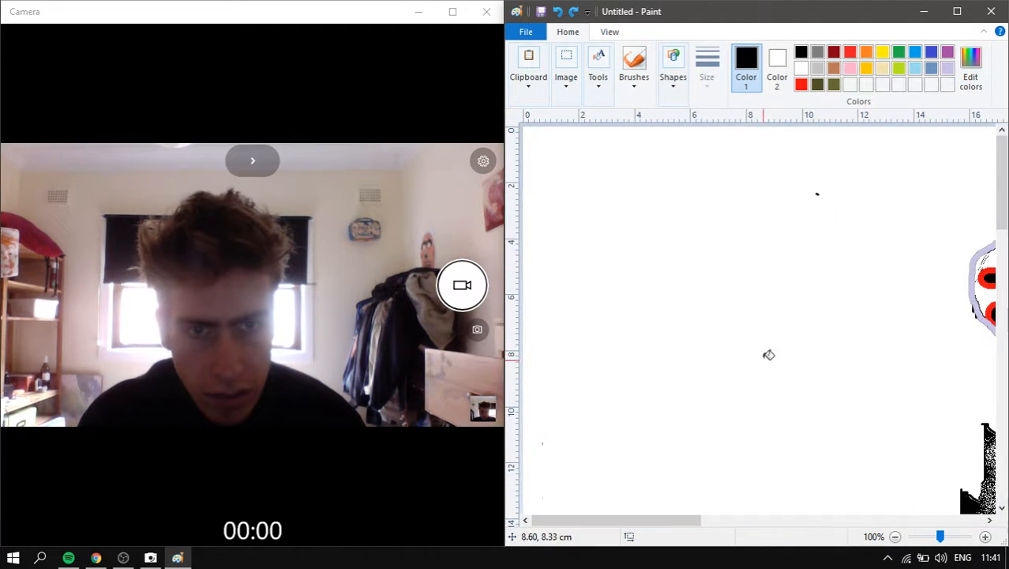
{"action": "scroll", "coordinate": [769, 354], "scroll_direction": "up", "scroll_amount": 2}
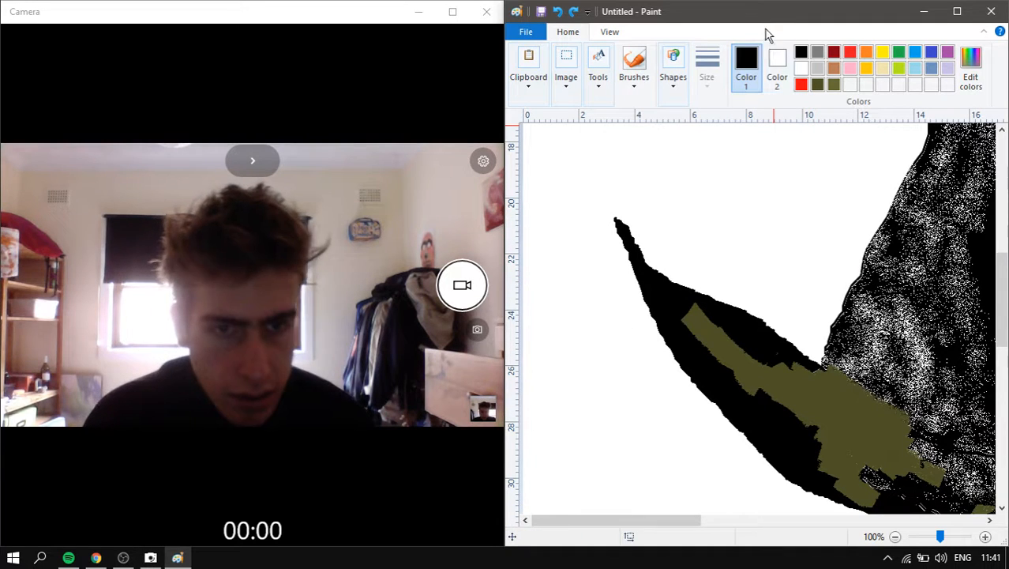
- Fill the black leaf area with white, then undo twice back to the rougher olive band
{"action": "left_click", "coordinate": [802, 69]}
{"action": "left_click", "coordinate": [681, 296]}
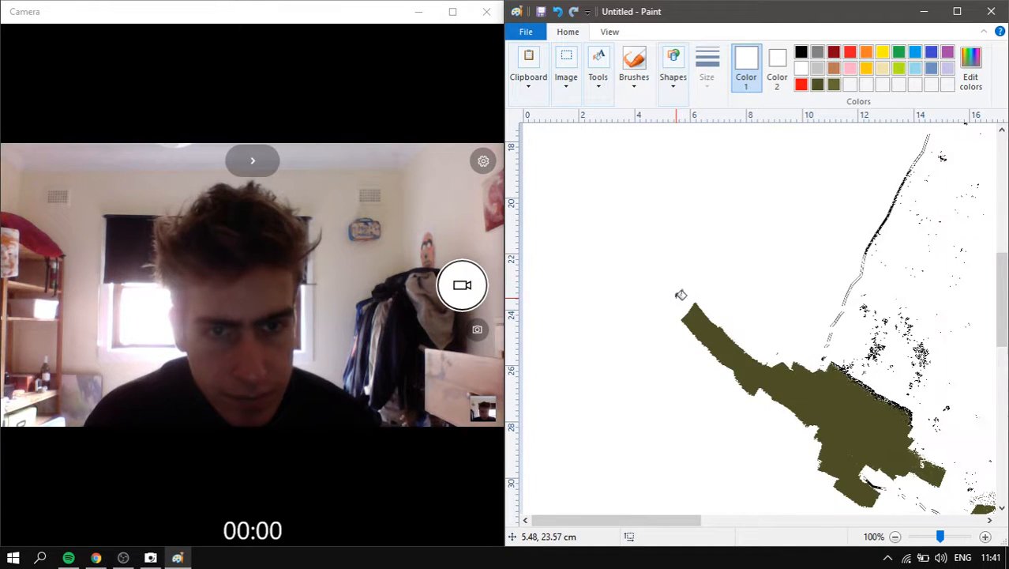
{"action": "scroll", "coordinate": [682, 266], "scroll_direction": "down", "scroll_amount": 2}
{"action": "key", "text": "ctrl+z"}
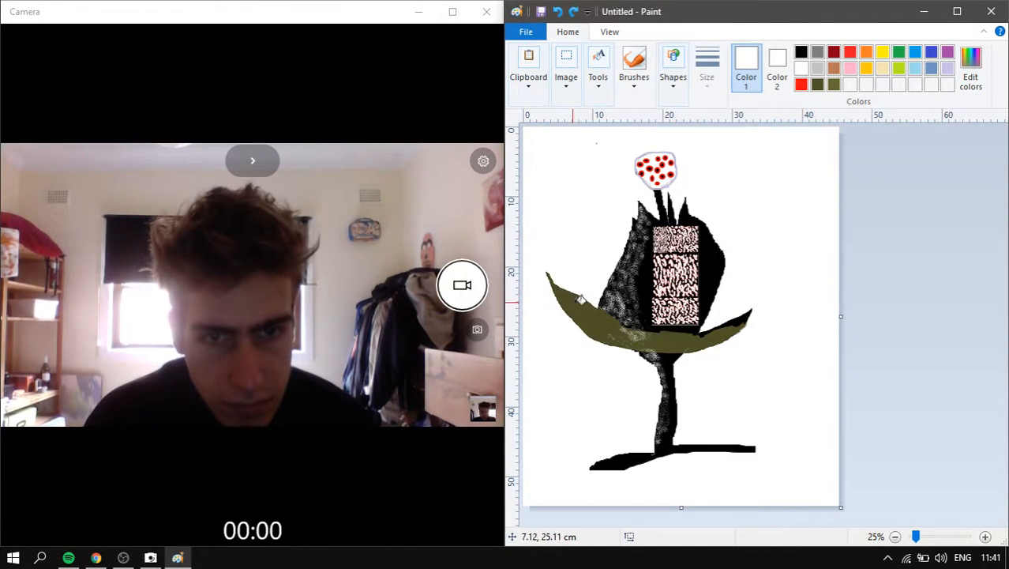
{"action": "key", "text": "ctrl+z"}
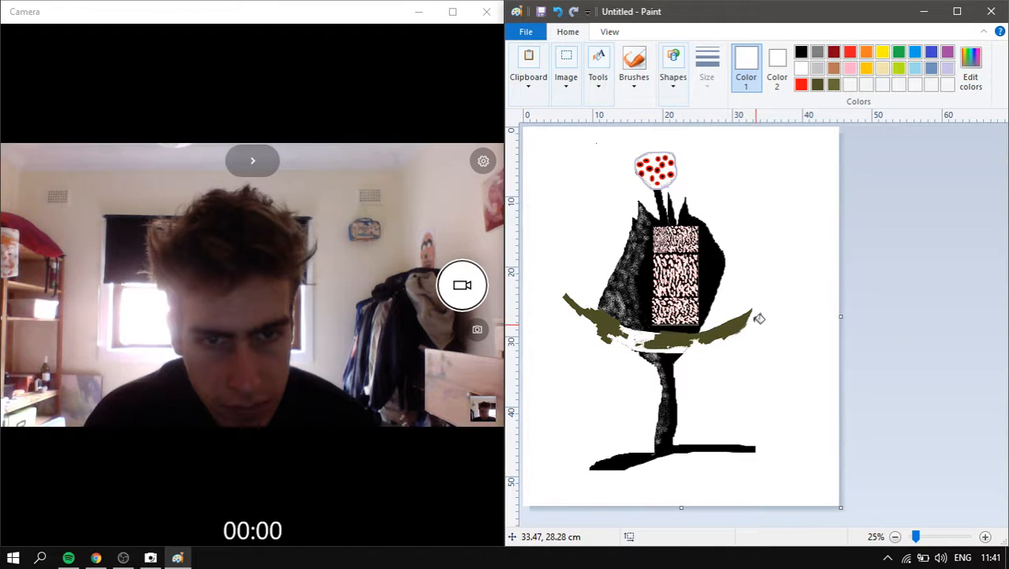
{"action": "scroll", "coordinate": [734, 312], "scroll_direction": "up", "scroll_amount": 2}
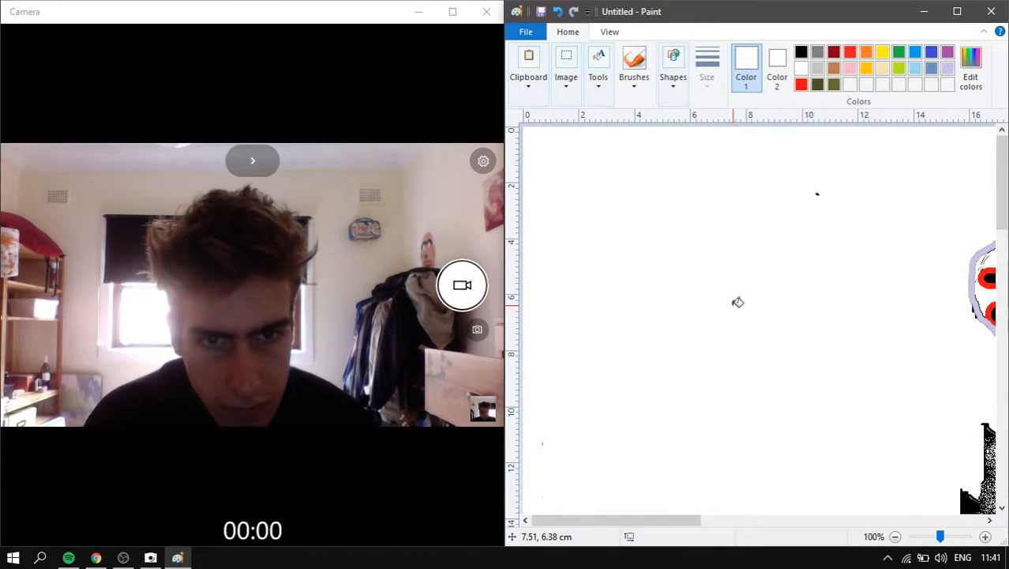
{"action": "scroll", "coordinate": [767, 244], "scroll_direction": "down", "scroll_amount": 7}
{"action": "scroll", "coordinate": [792, 236], "scroll_direction": "down", "scroll_amount": 2}
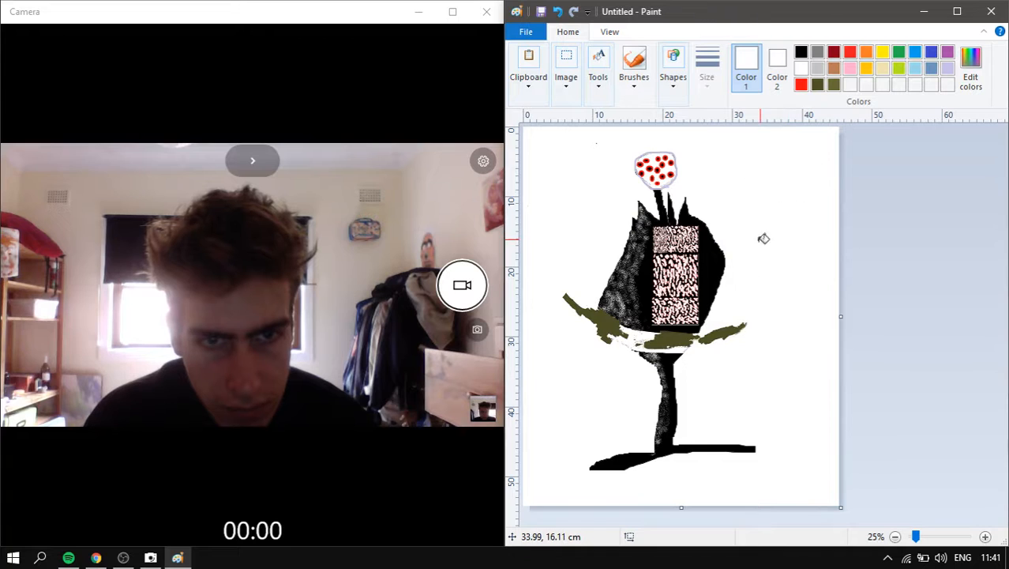
{"action": "scroll", "coordinate": [763, 236], "scroll_direction": "up", "scroll_amount": 1}
{"action": "scroll", "coordinate": [811, 264], "scroll_direction": "down", "scroll_amount": 3}
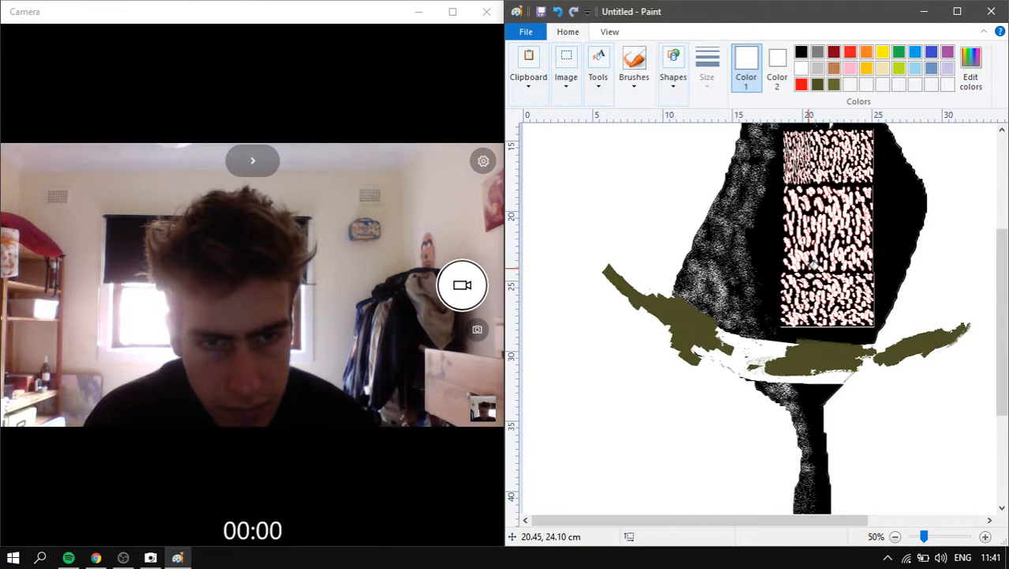
- Set up a thick dark olive brush and paint strokes out from the leaf's left tip
{"action": "left_click", "coordinate": [633, 63]}
{"action": "left_click", "coordinate": [602, 75]}
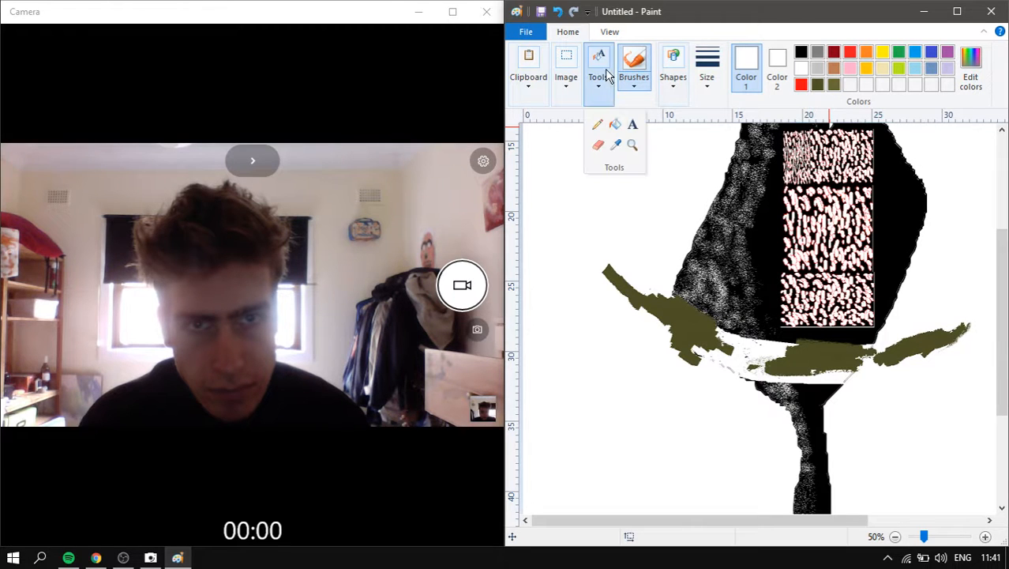
{"action": "left_click", "coordinate": [634, 85]}
{"action": "left_click", "coordinate": [632, 162]}
{"action": "left_click", "coordinate": [707, 77]}
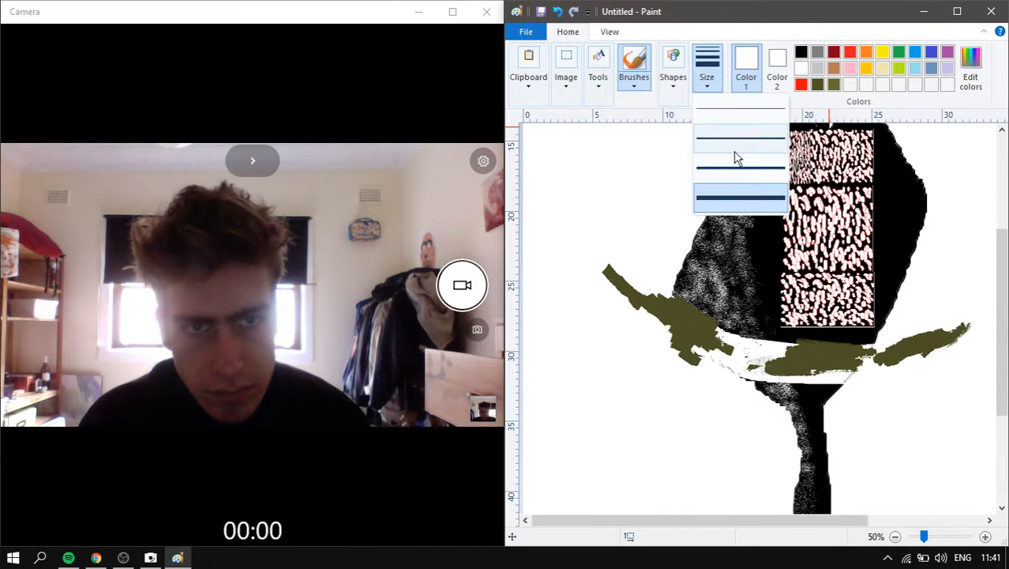
{"action": "left_click", "coordinate": [746, 201]}
{"action": "scroll", "coordinate": [769, 235], "scroll_direction": "up", "scroll_amount": 2}
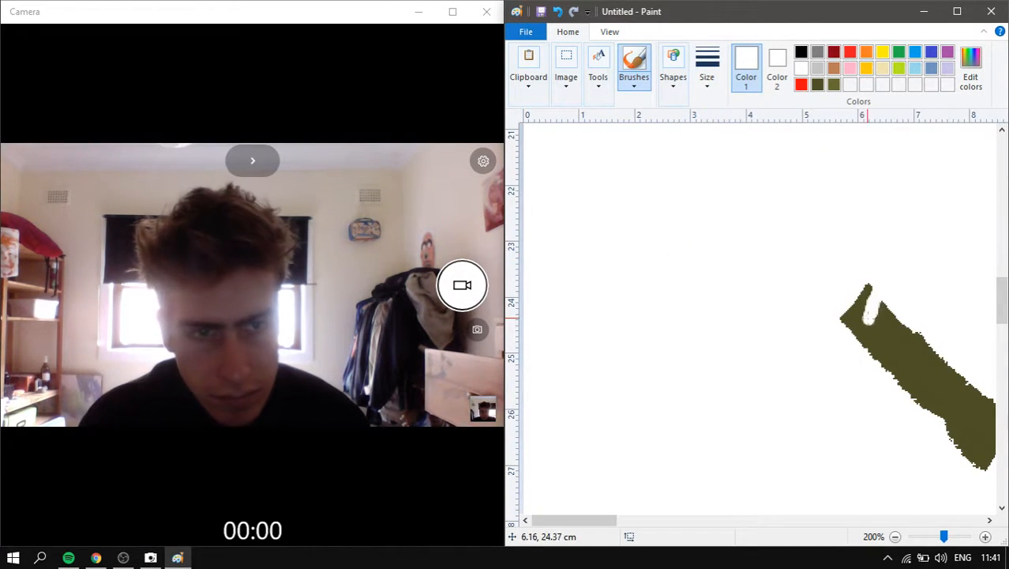
{"action": "key", "text": "ctrl+z"}
{"action": "left_click", "coordinate": [817, 85]}
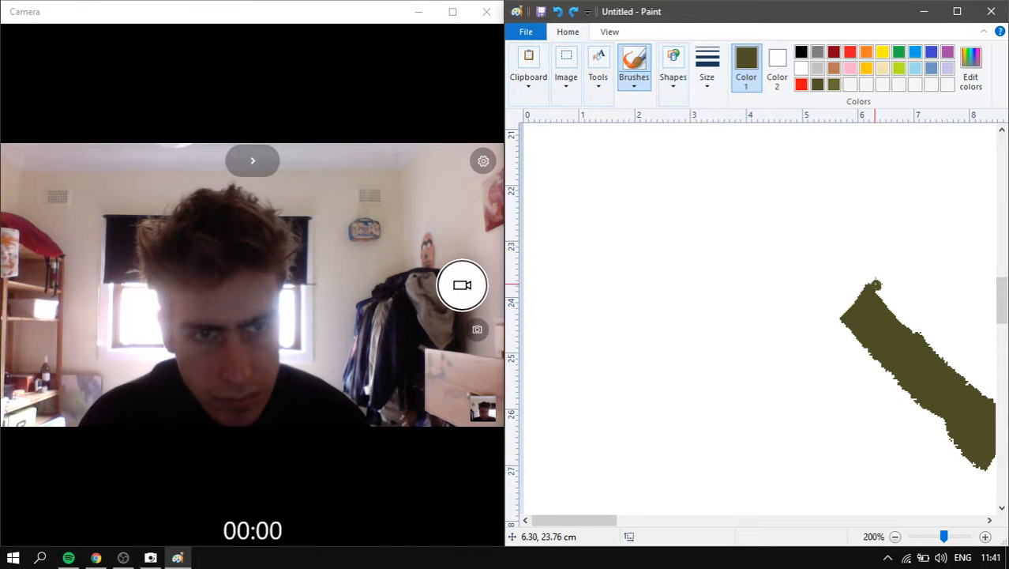
{"action": "mouse_move", "coordinate": [875, 285]}
{"action": "left_mouse_down"}
{"action": "mouse_move", "coordinate": [714, 128]}
{"action": "mouse_move", "coordinate": [632, 316]}
{"action": "mouse_move", "coordinate": [663, 236]}
{"action": "mouse_move", "coordinate": [678, 331]}
{"action": "mouse_move", "coordinate": [733, 309]}
{"action": "mouse_move", "coordinate": [734, 202]}
{"action": "mouse_move", "coordinate": [689, 474]}
{"action": "mouse_move", "coordinate": [686, 183]}
{"action": "mouse_move", "coordinate": [660, 343]}
{"action": "mouse_move", "coordinate": [706, 314]}
{"action": "mouse_move", "coordinate": [679, 387]}
{"action": "mouse_move", "coordinate": [659, 142]}
{"action": "mouse_move", "coordinate": [688, 162]}
{"action": "left_mouse_up"}
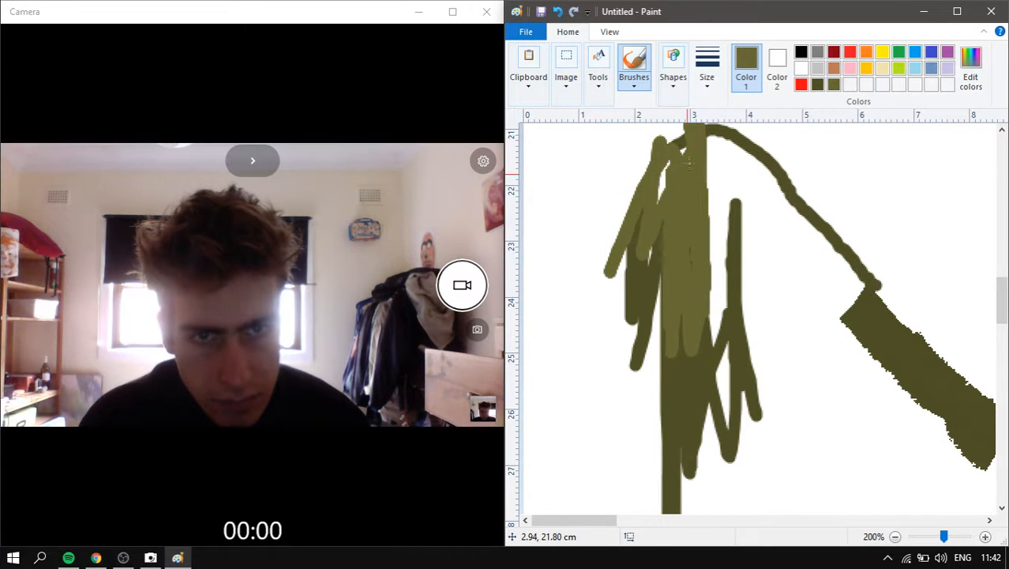
{"action": "mouse_move", "coordinate": [658, 201]}
{"action": "left_mouse_down"}
{"action": "mouse_move", "coordinate": [759, 251]}
{"action": "mouse_move", "coordinate": [736, 330]}
{"action": "mouse_move", "coordinate": [746, 158]}
{"action": "left_mouse_up"}
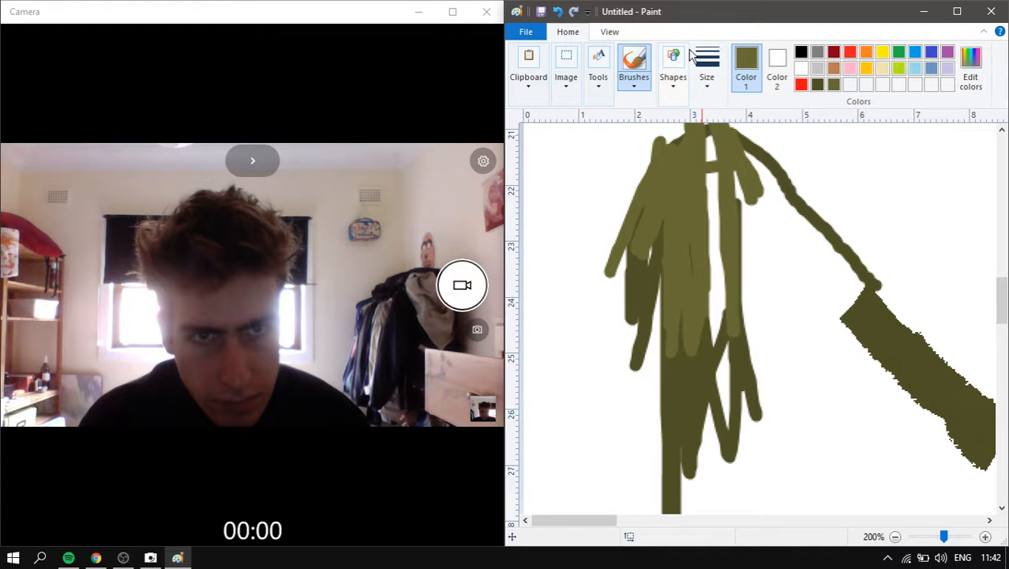
- Switch to the thinnest width, undo the thick strokes, and draw thin zigzag olive strokes from the tip
{"action": "left_click", "coordinate": [707, 65]}
{"action": "left_click", "coordinate": [725, 119]}
{"action": "left_click_drag", "start_coordinate": [716, 223], "coordinate": [716, 254]}
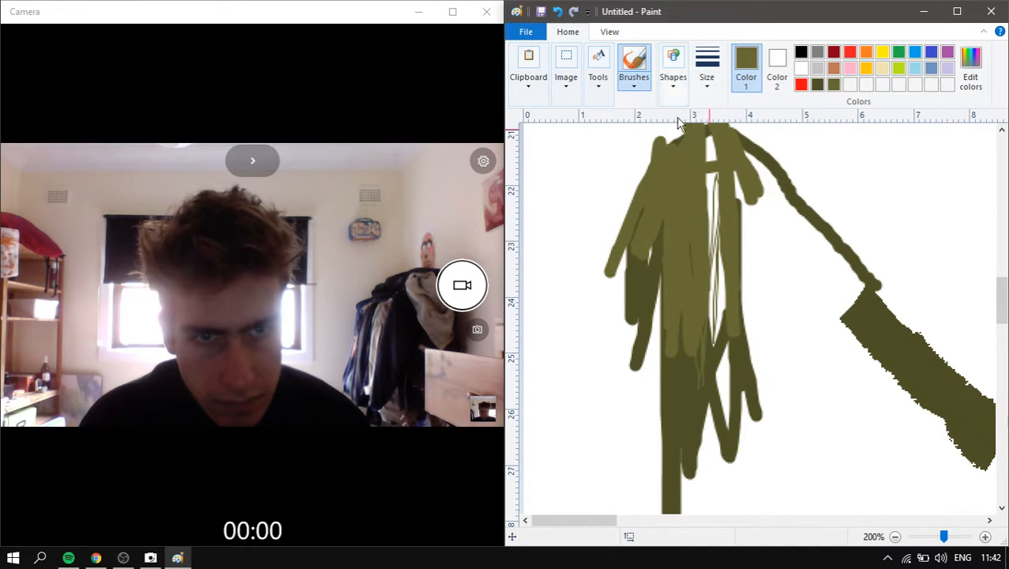
{"action": "scroll", "coordinate": [707, 225], "scroll_direction": "down", "scroll_amount": 2}
{"action": "scroll", "coordinate": [636, 239], "scroll_direction": "up", "scroll_amount": 2}
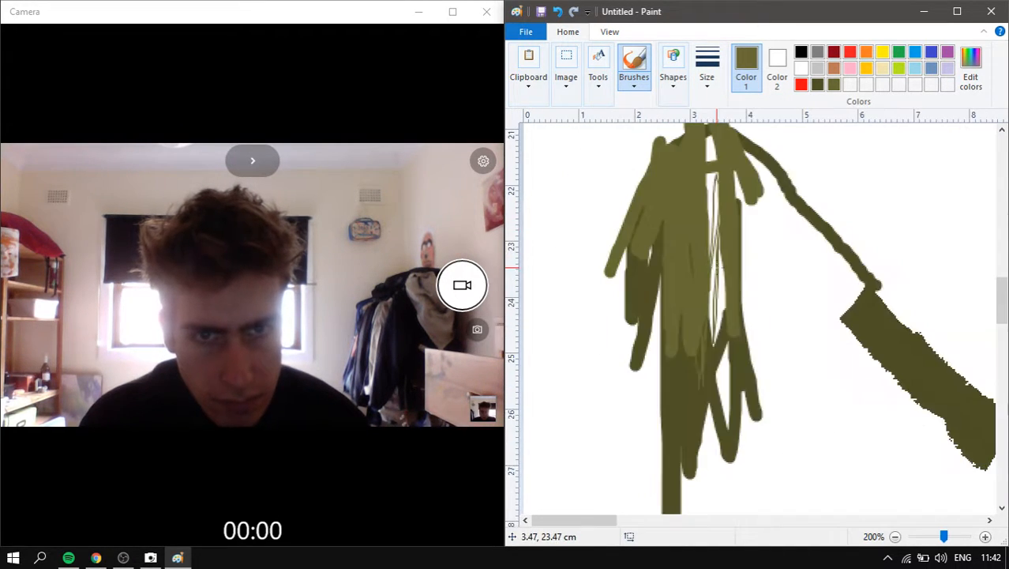
{"action": "key", "text": "ctrl+z"}
{"action": "key", "text": "ctrl+z"}
{"action": "key", "text": "ctrl+z"}
{"action": "mouse_move", "coordinate": [879, 336]}
{"action": "left_mouse_down"}
{"action": "mouse_move", "coordinate": [821, 205]}
{"action": "mouse_move", "coordinate": [803, 193]}
{"action": "mouse_move", "coordinate": [824, 213]}
{"action": "mouse_move", "coordinate": [849, 296]}
{"action": "mouse_move", "coordinate": [836, 297]}
{"action": "mouse_move", "coordinate": [810, 229]}
{"action": "mouse_move", "coordinate": [813, 263]}
{"action": "mouse_move", "coordinate": [782, 220]}
{"action": "mouse_move", "coordinate": [774, 164]}
{"action": "mouse_move", "coordinate": [881, 344]}
{"action": "mouse_move", "coordinate": [789, 175]}
{"action": "mouse_move", "coordinate": [805, 247]}
{"action": "left_mouse_up"}
{"action": "left_click_drag", "start_coordinate": [831, 288], "coordinate": [815, 236]}
{"action": "scroll", "coordinate": [835, 279], "scroll_direction": "up", "scroll_amount": 3}
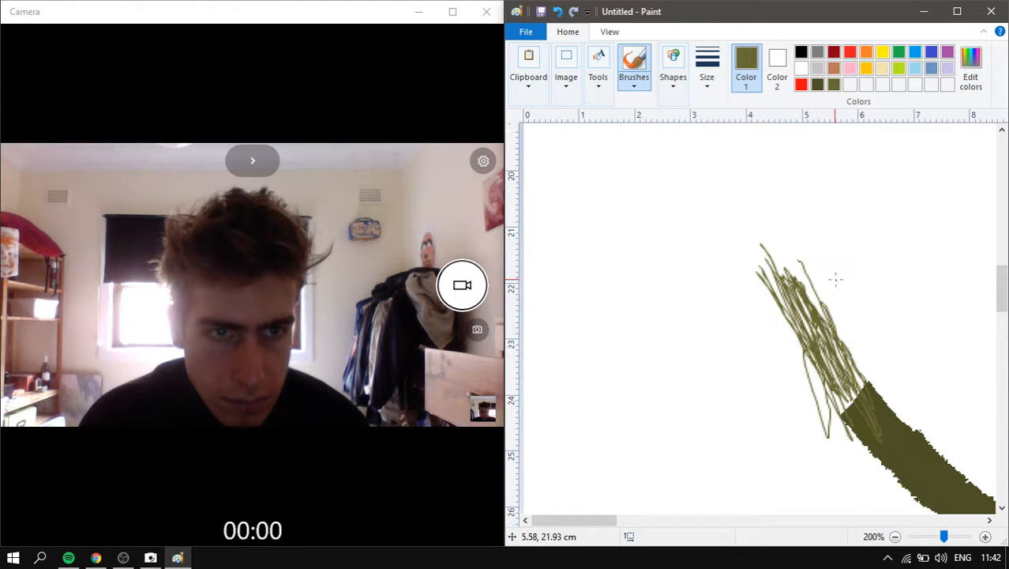
{"action": "mouse_move", "coordinate": [762, 267]}
{"action": "left_mouse_down"}
{"action": "mouse_move", "coordinate": [778, 174]}
{"action": "mouse_move", "coordinate": [790, 277]}
{"action": "left_mouse_up"}
{"action": "scroll", "coordinate": [583, 221], "scroll_direction": "down", "scroll_amount": 2}
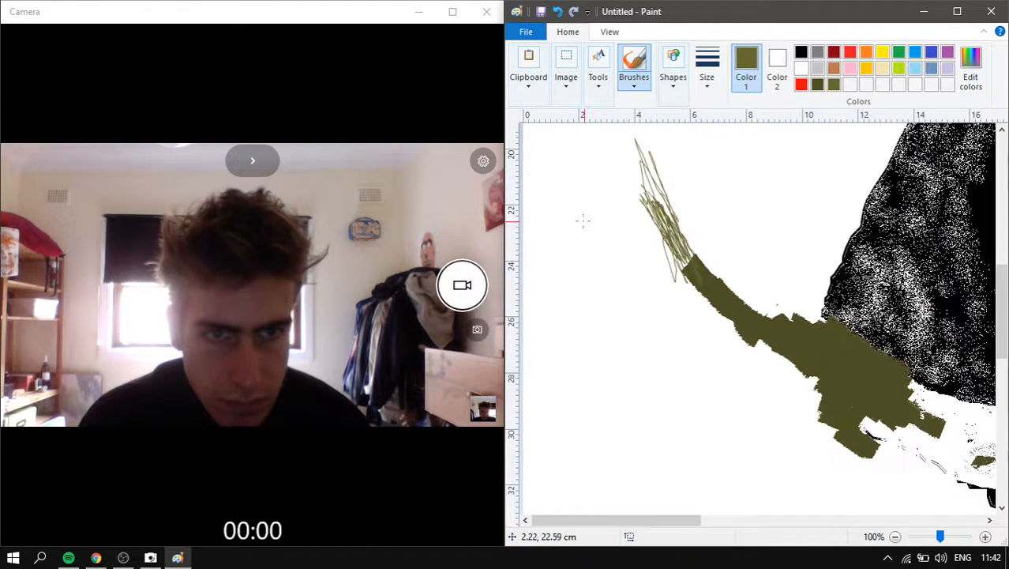
{"action": "scroll", "coordinate": [698, 247], "scroll_direction": "up", "scroll_amount": 2}
{"action": "scroll", "coordinate": [698, 247], "scroll_direction": "down", "scroll_amount": 1}
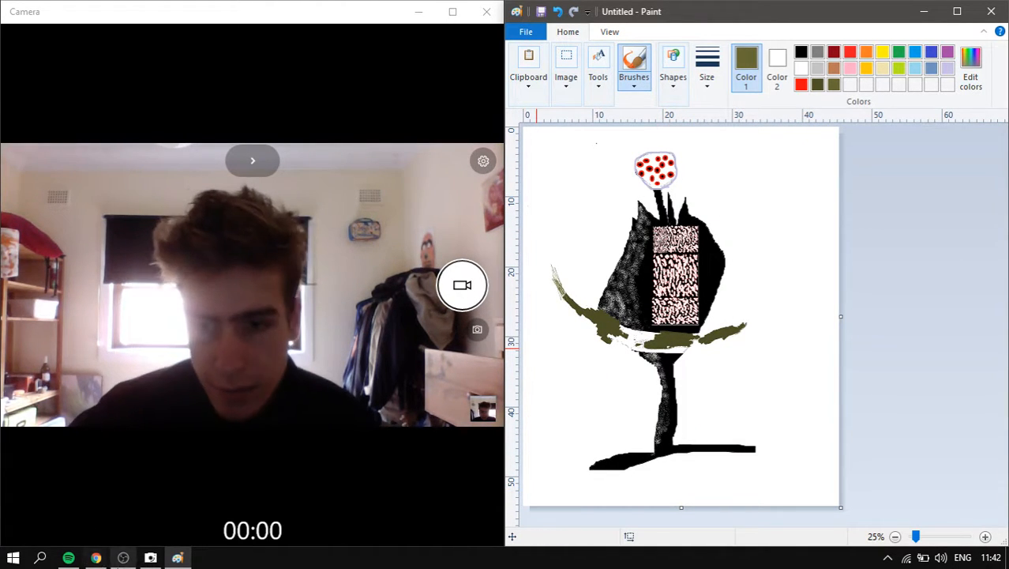
- Bring the OBS Studio window to the front and move it to the upper left
{"action": "left_click", "coordinate": [123, 558]}
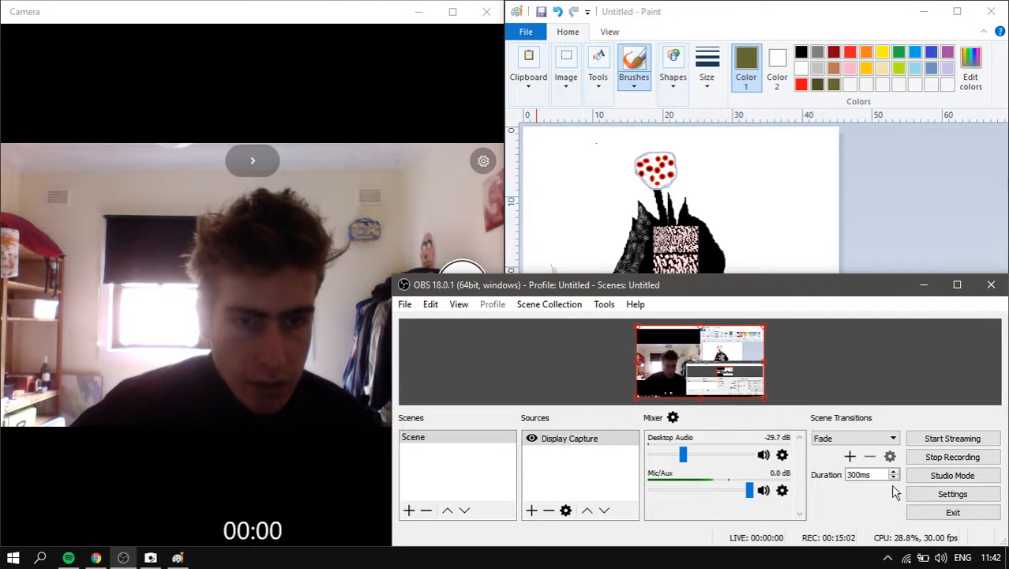
{"action": "mouse_move", "coordinate": [764, 292]}
{"action": "left_mouse_down"}
{"action": "mouse_move", "coordinate": [322, 404]}
{"action": "mouse_move", "coordinate": [257, 515]}
{"action": "mouse_move", "coordinate": [330, 108]}
{"action": "mouse_move", "coordinate": [931, 22]}
{"action": "mouse_move", "coordinate": [526, 168]}
{"action": "mouse_move", "coordinate": [322, 331]}
{"action": "mouse_move", "coordinate": [373, 96]}
{"action": "mouse_move", "coordinate": [416, 155]}
{"action": "left_mouse_up"}
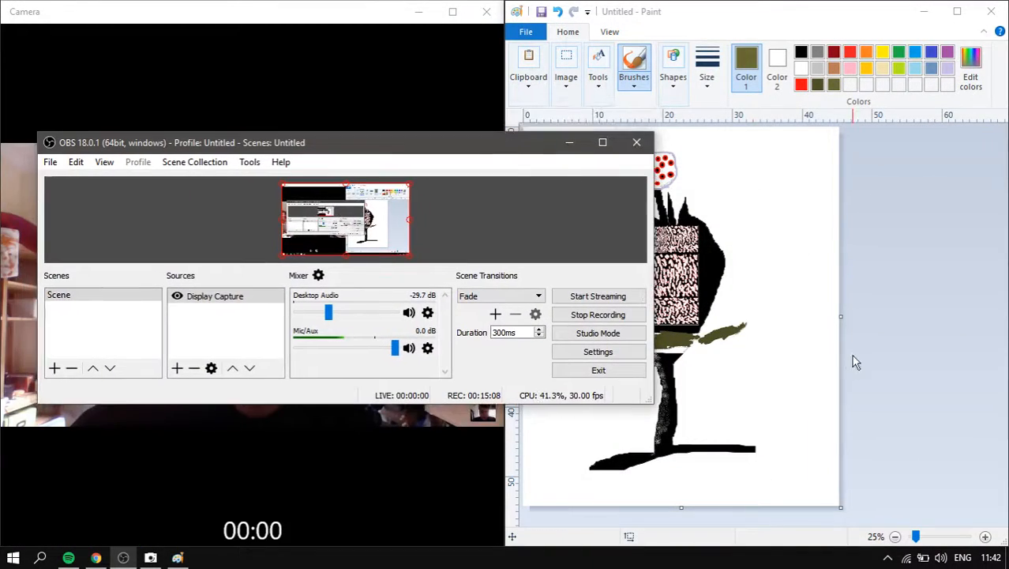